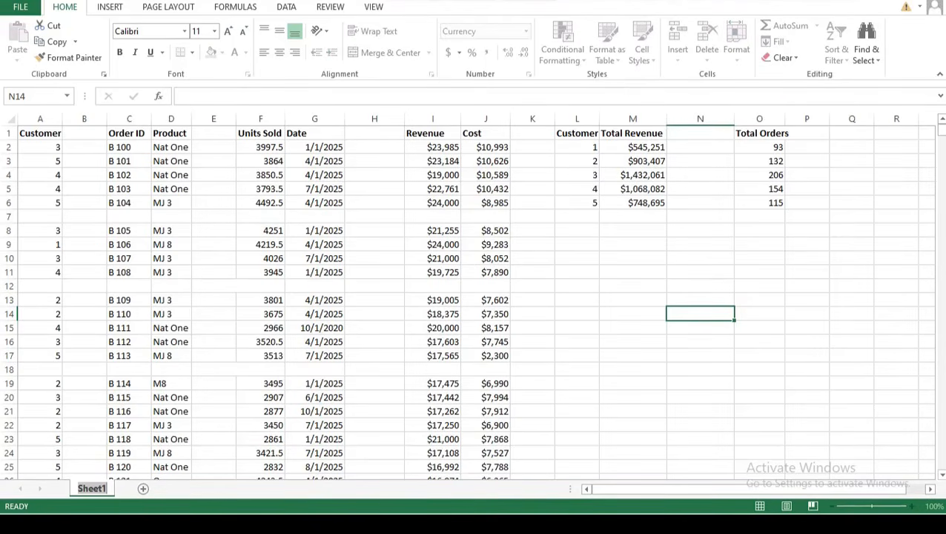
- Rename the Sheet1 worksheet as Main Table
text(M)
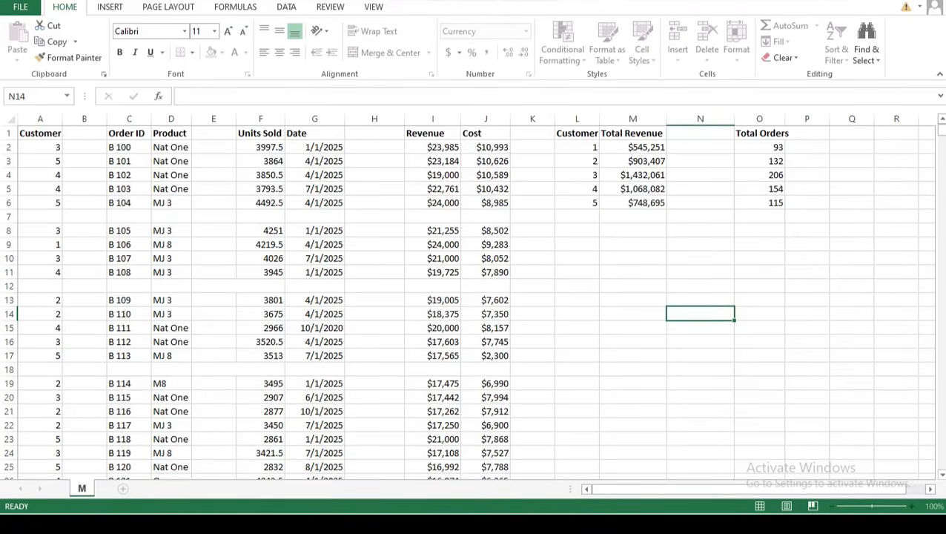
text(ain Tanle)
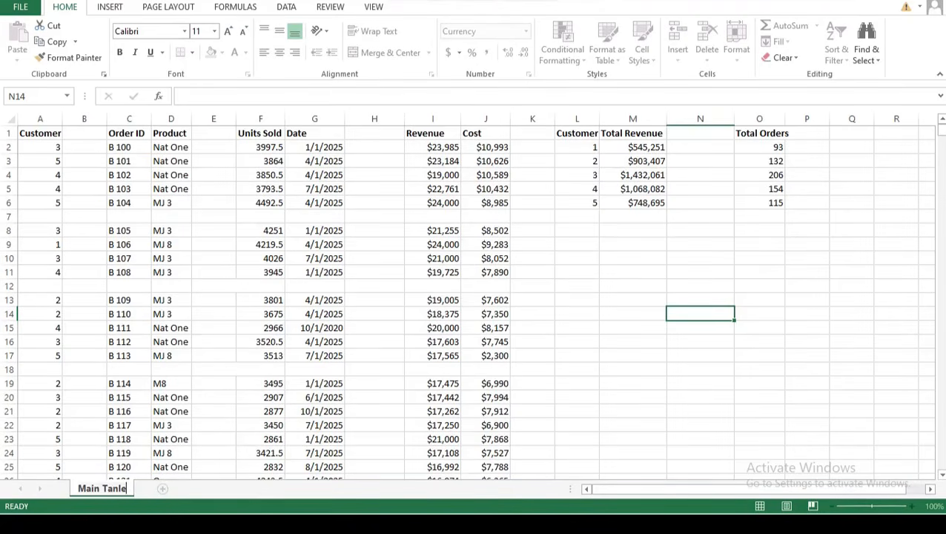
key(BackSpace)
key(BackSpace)
key(BackSpace)
text(ble)
click(576, 328)
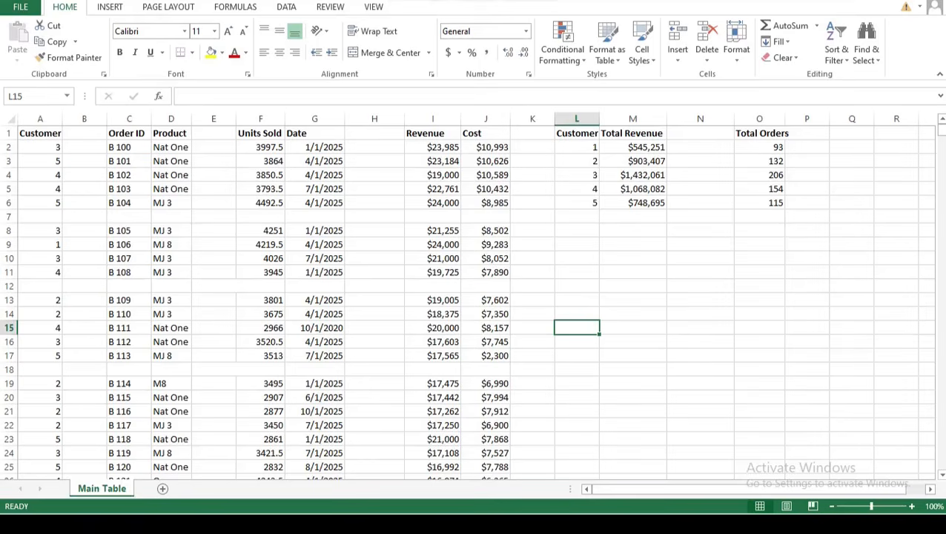
- Inspect the SUMIFS formulas in the Total Revenue column of the customer summary, starting with cell M2
click(632, 147)
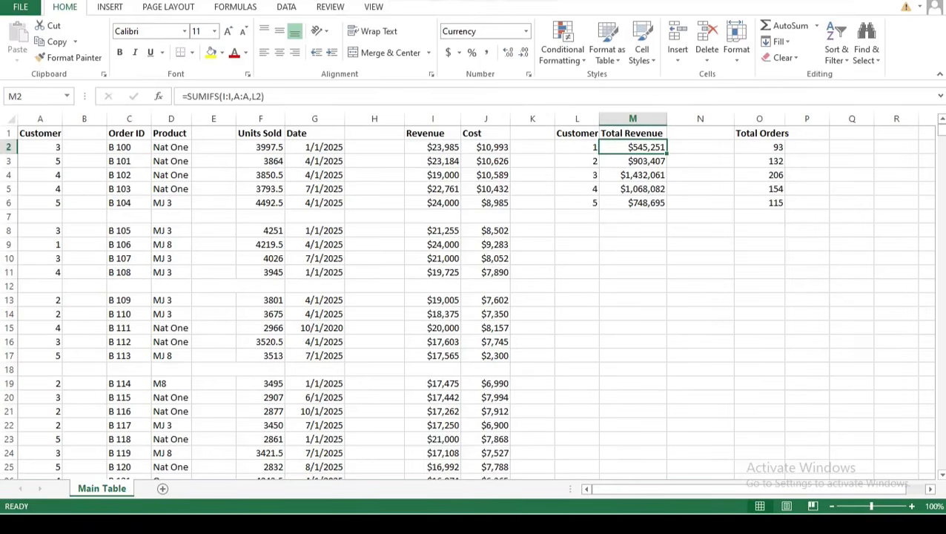
double_click(623, 147)
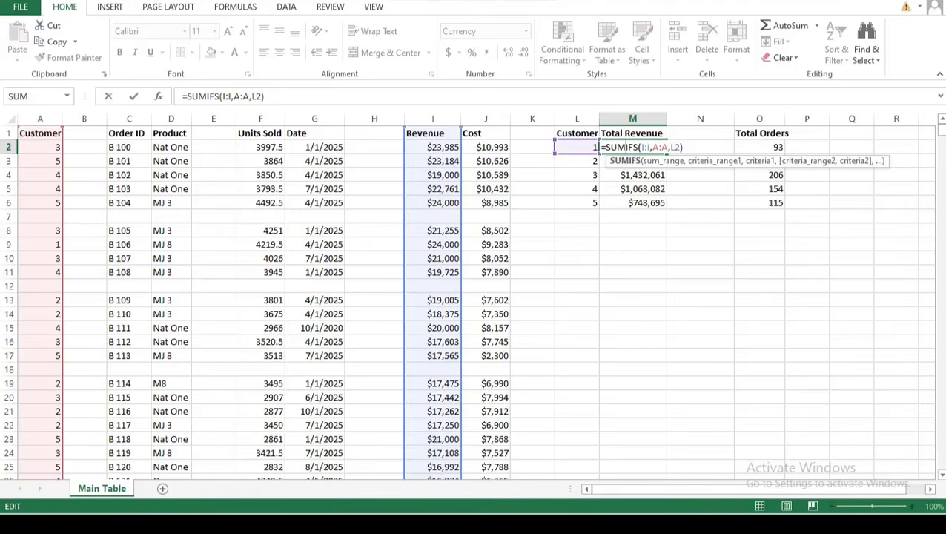
key(Return)
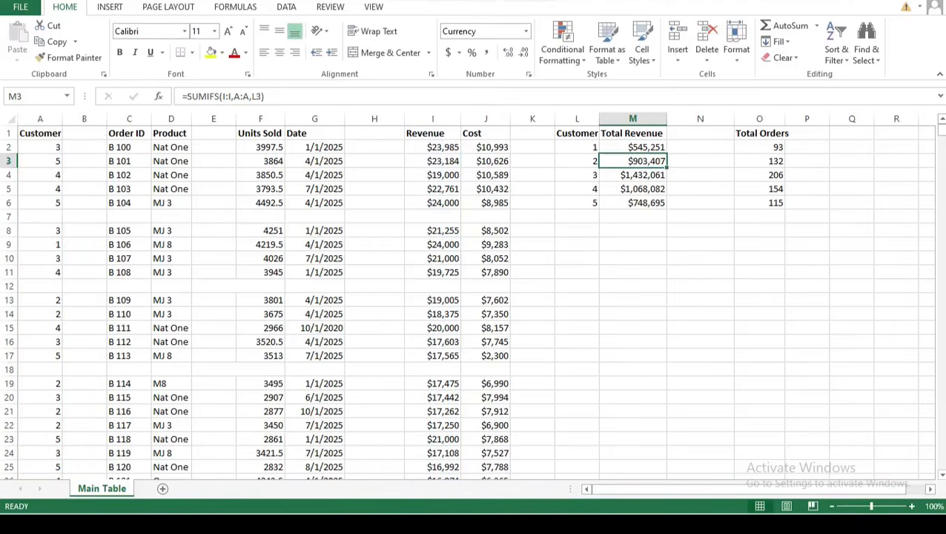
key(Down)
key(Down)
key(Down)
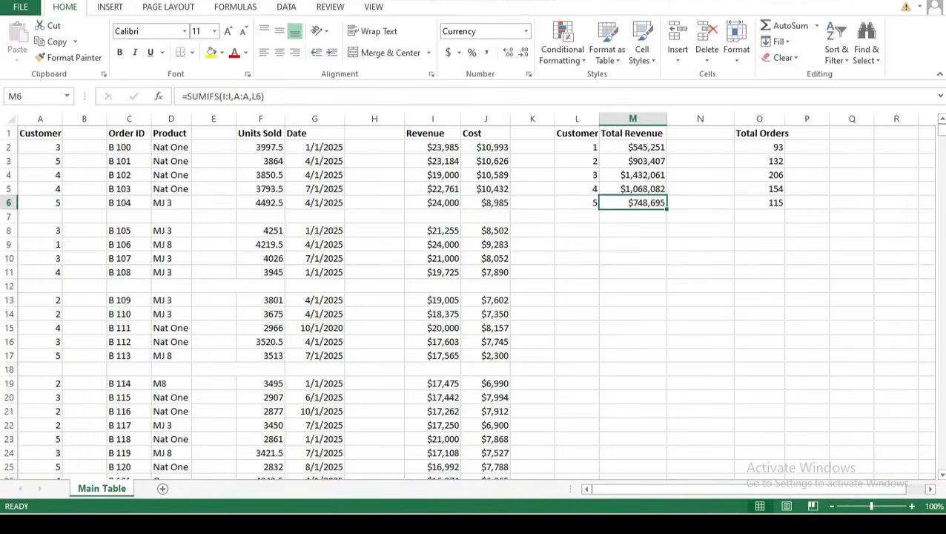
key(Up)
key(Up)
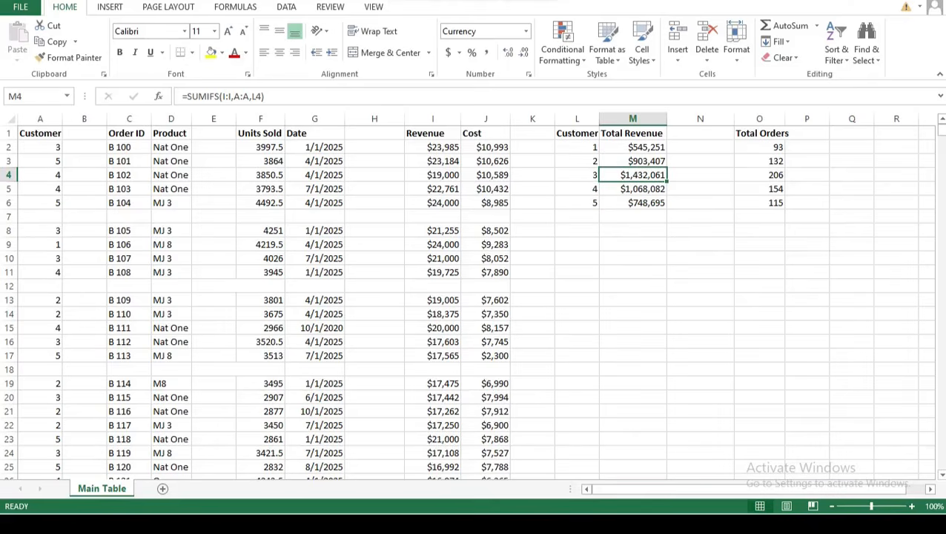
- Inspect the COUNTIFS formula for customer 2 in the Total Orders column
click(759, 161)
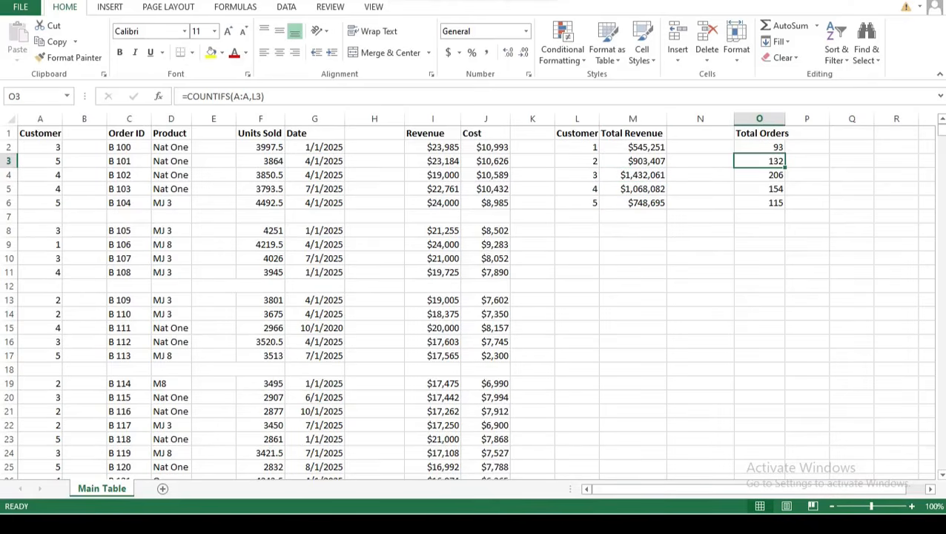
key(F2)
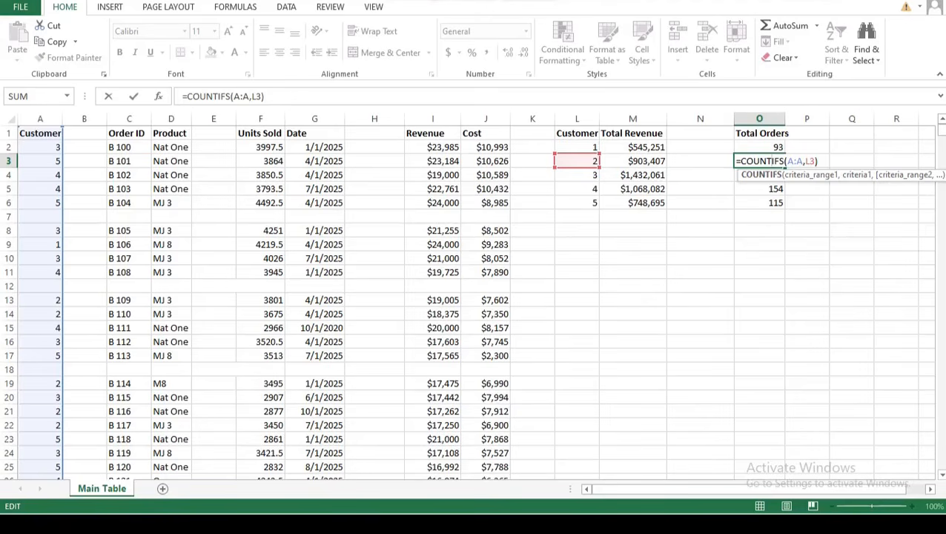
key(Return)
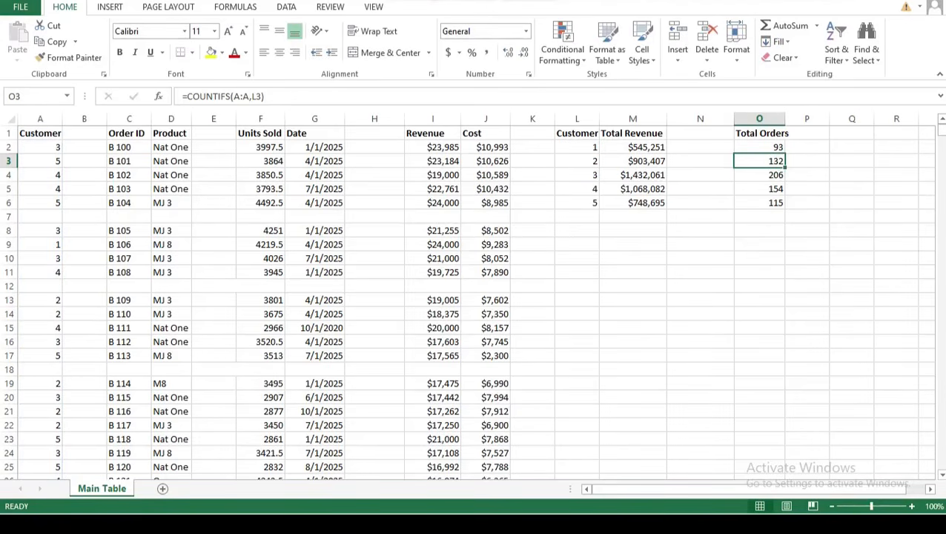
click(759, 230)
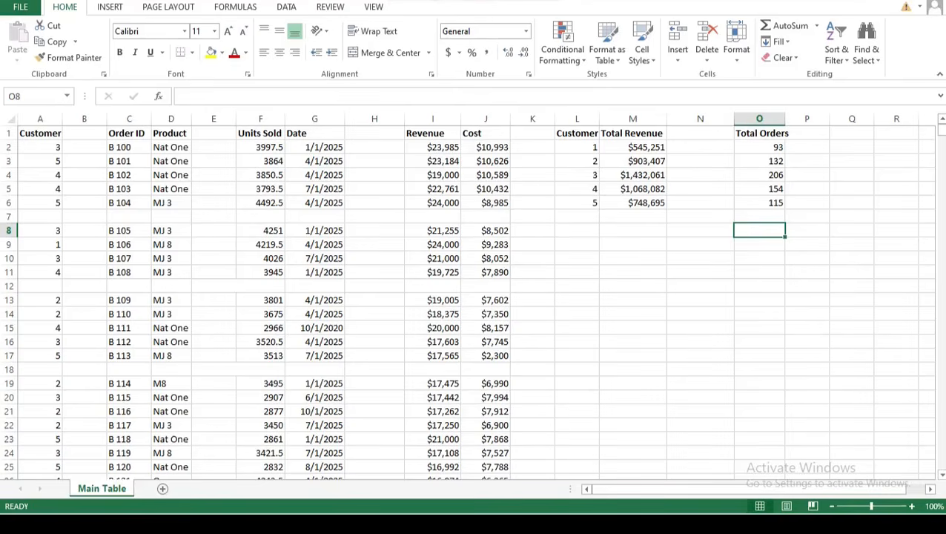
- Delete the blank columns B, E, H and N together
click(532, 189)
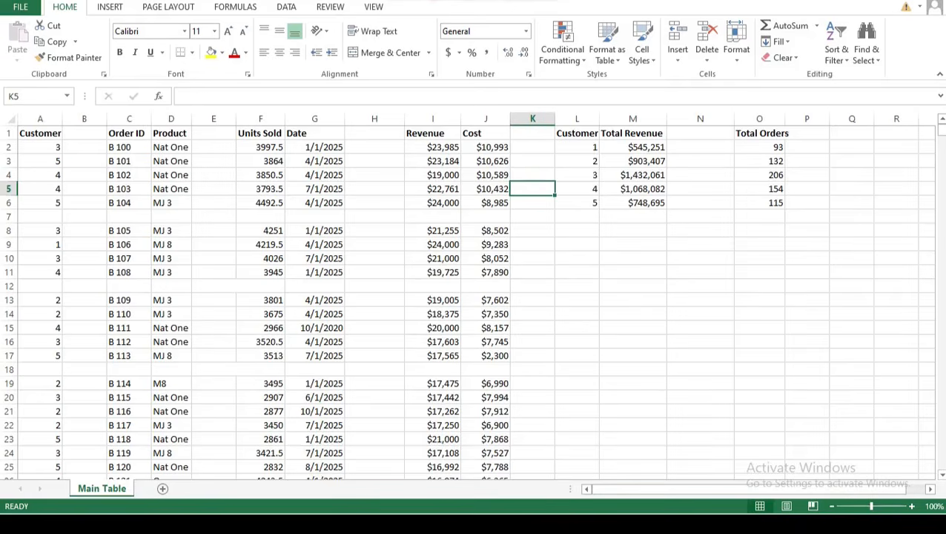
click(632, 230)
click(700, 119)
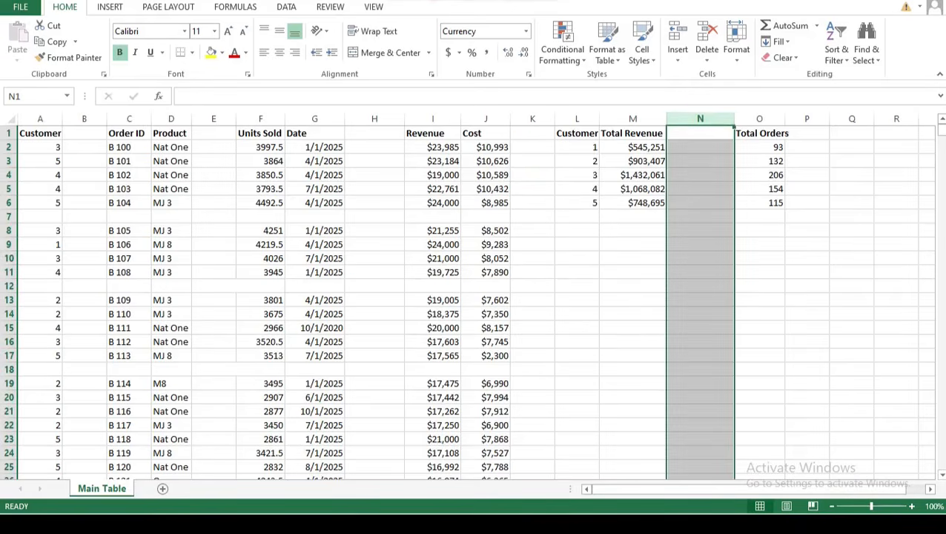
ctrl+click(375, 118)
ctrl+click(213, 119)
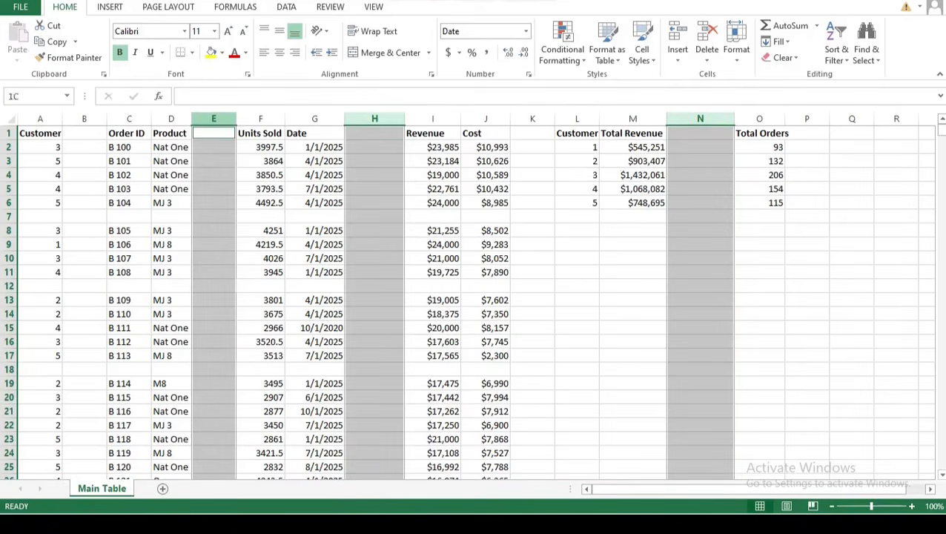
ctrl+click(84, 118)
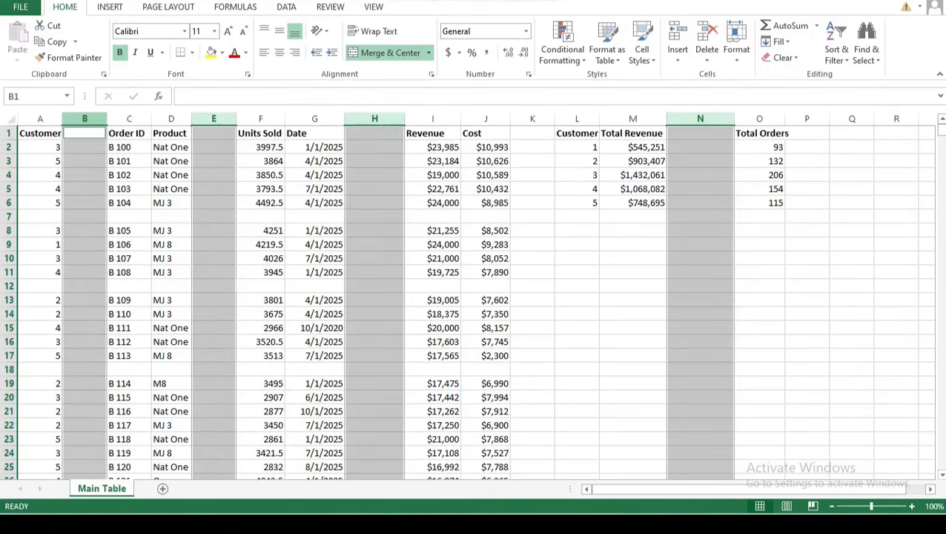
right_click(81, 120)
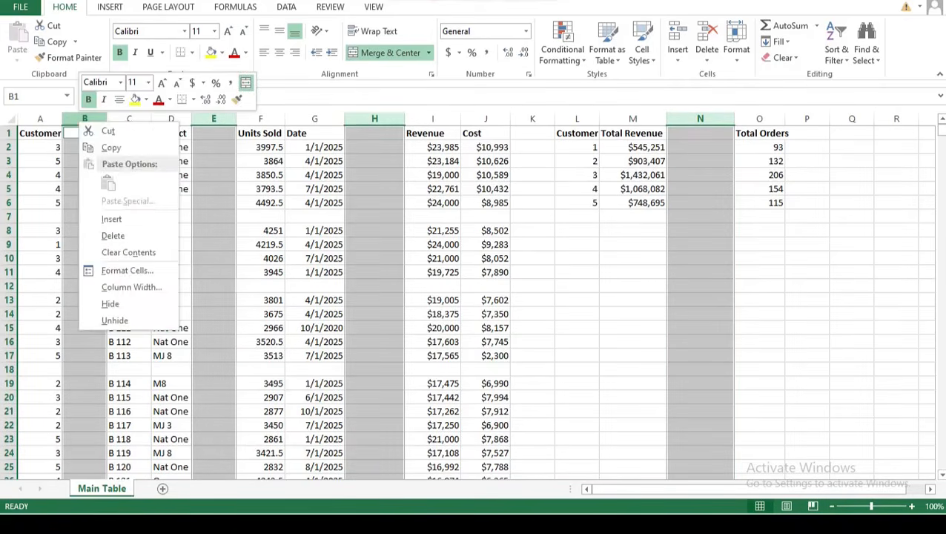
click(113, 235)
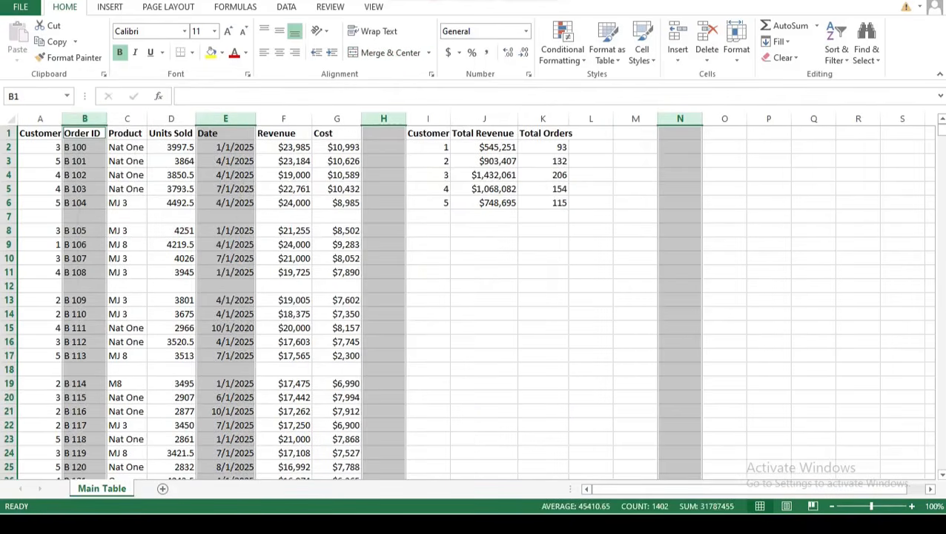
click(428, 327)
- Delete the blank rows 7, 12 and 18 from the order data
click(10, 215)
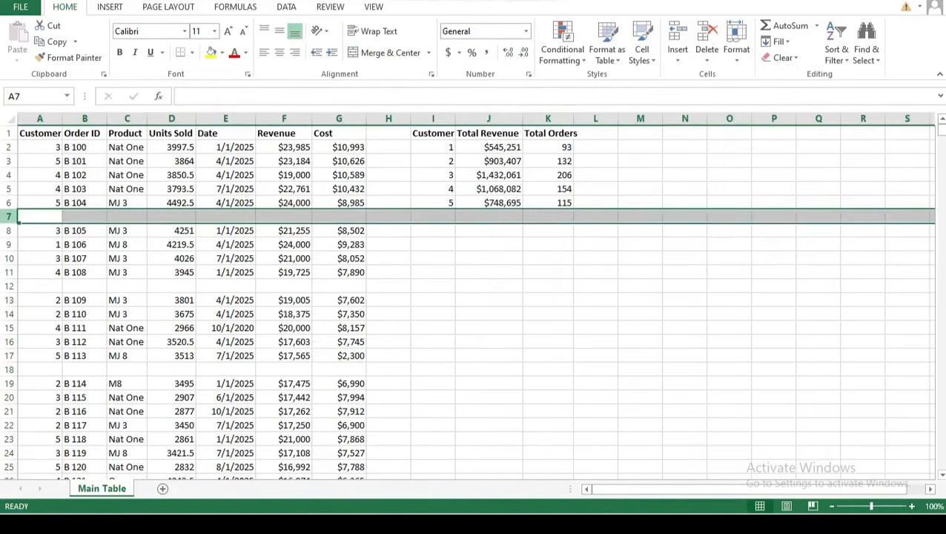
ctrl+click(9, 286)
ctrl+click(10, 369)
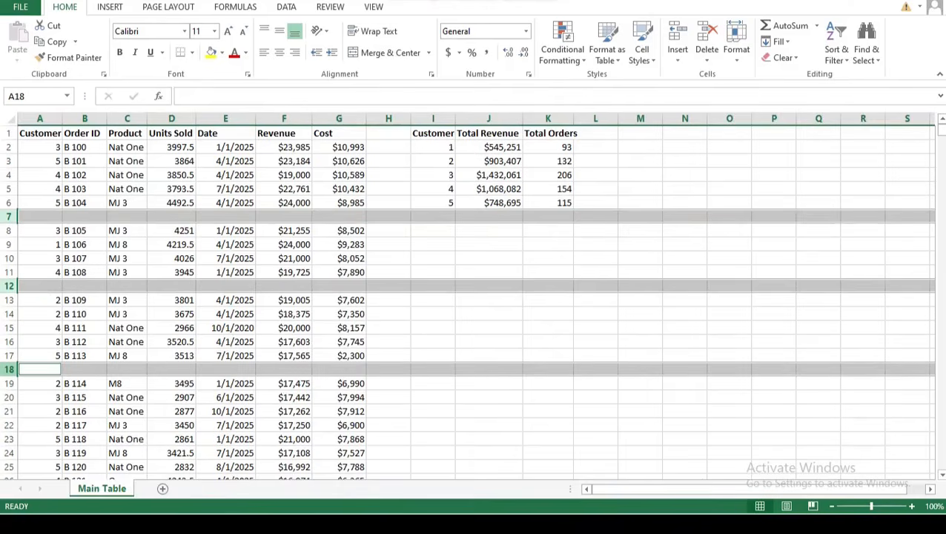
right_click(9, 369)
click(41, 274)
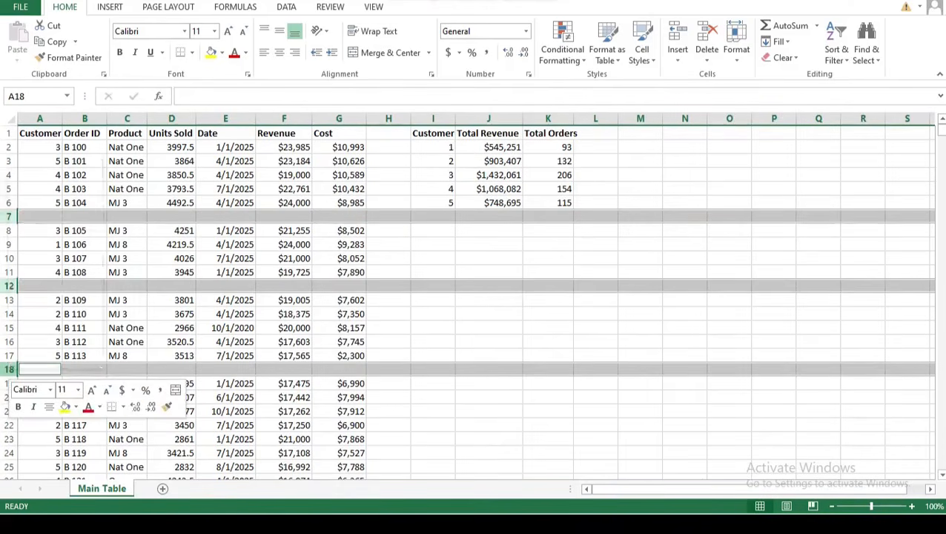
click(548, 397)
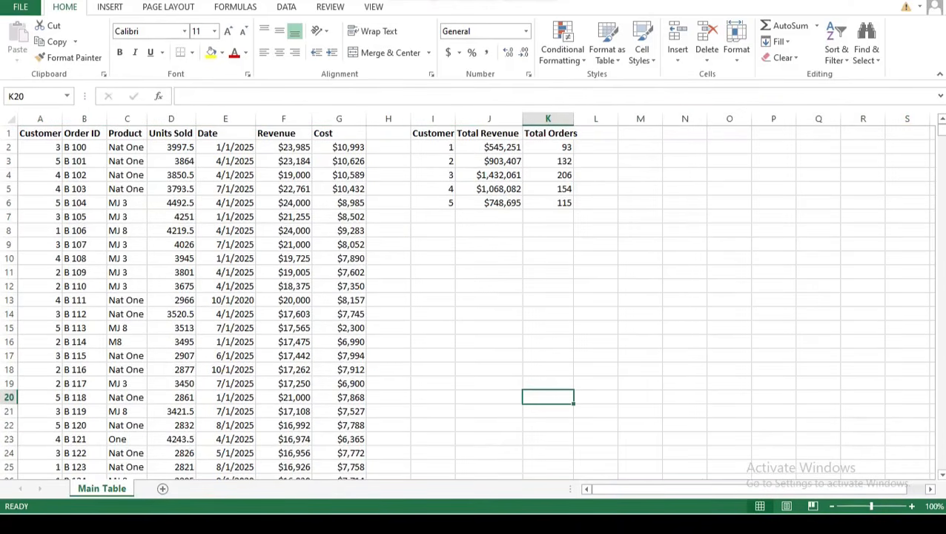
- Look through the order records for remaining blank rows, and return to the start of the sheet
scroll(296, 304, down, 4)
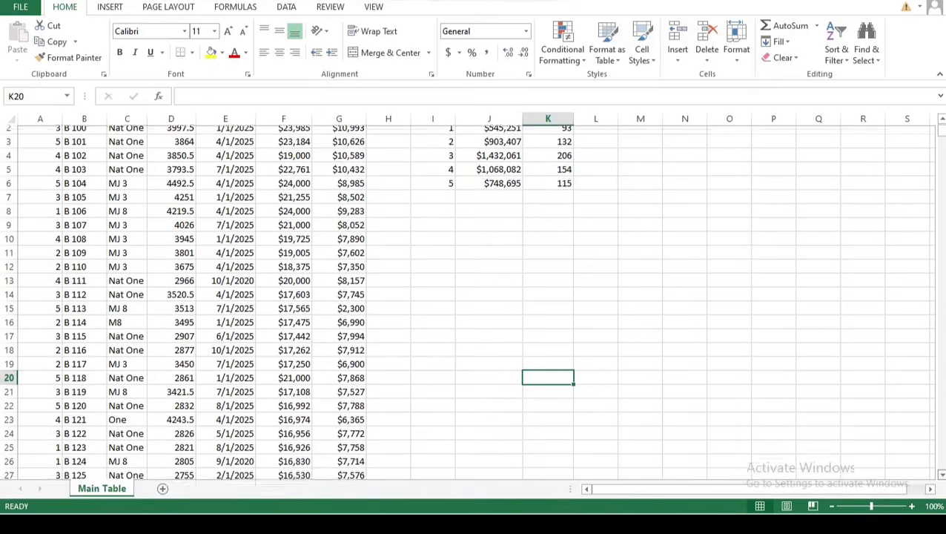
scroll(296, 304, down, 4)
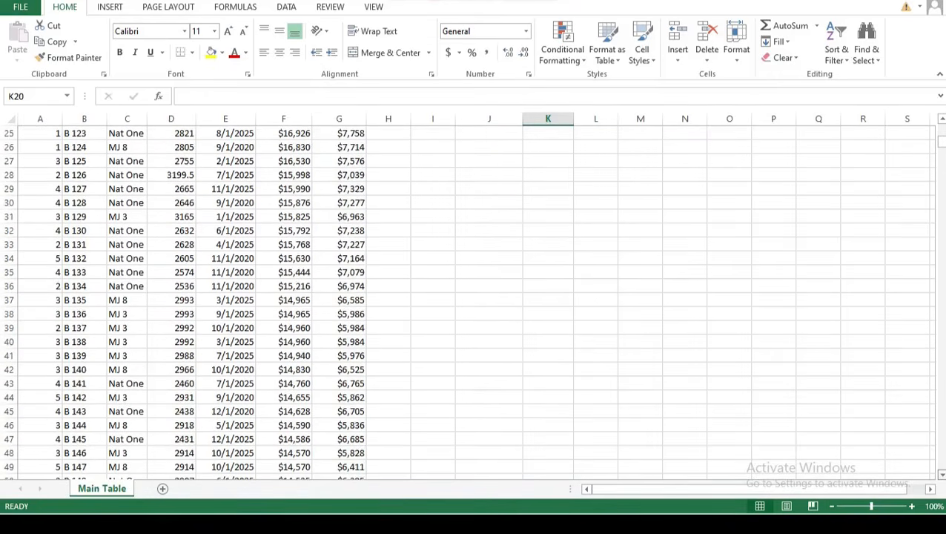
scroll(297, 304, down, 11)
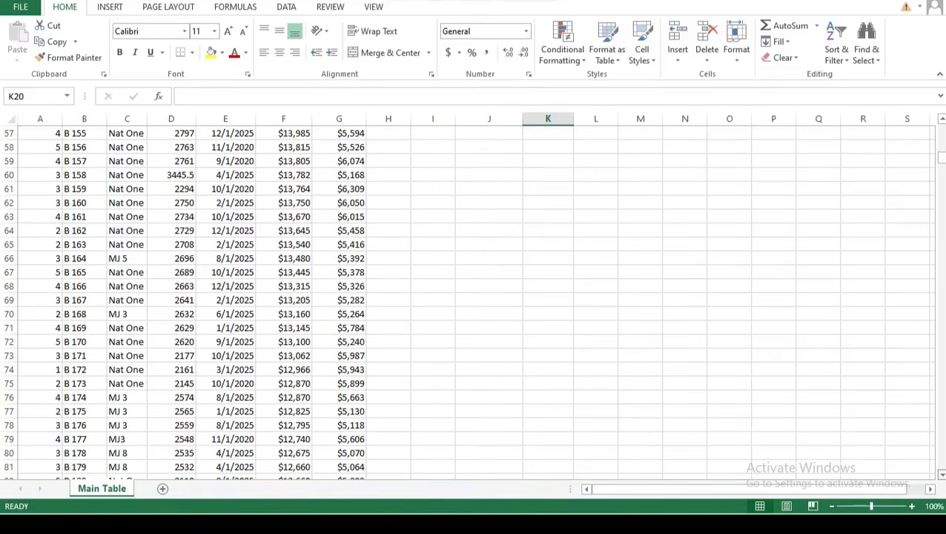
scroll(296, 304, down, 10)
scroll(297, 304, down, 16)
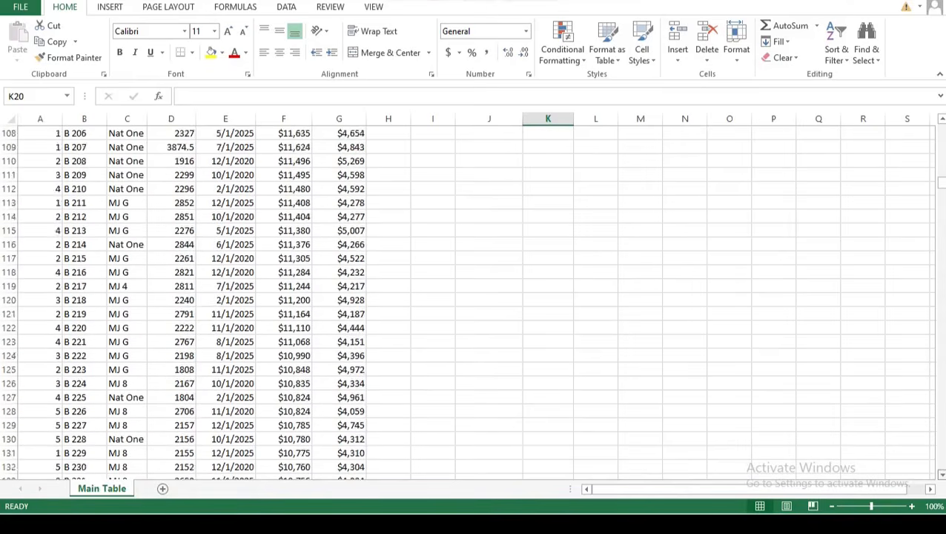
scroll(297, 304, down, 12)
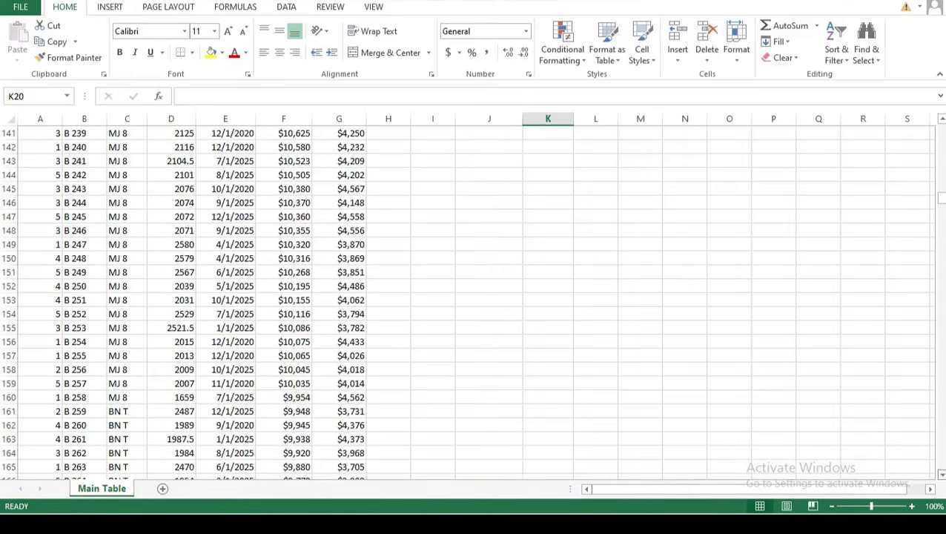
scroll(296, 304, down, 11)
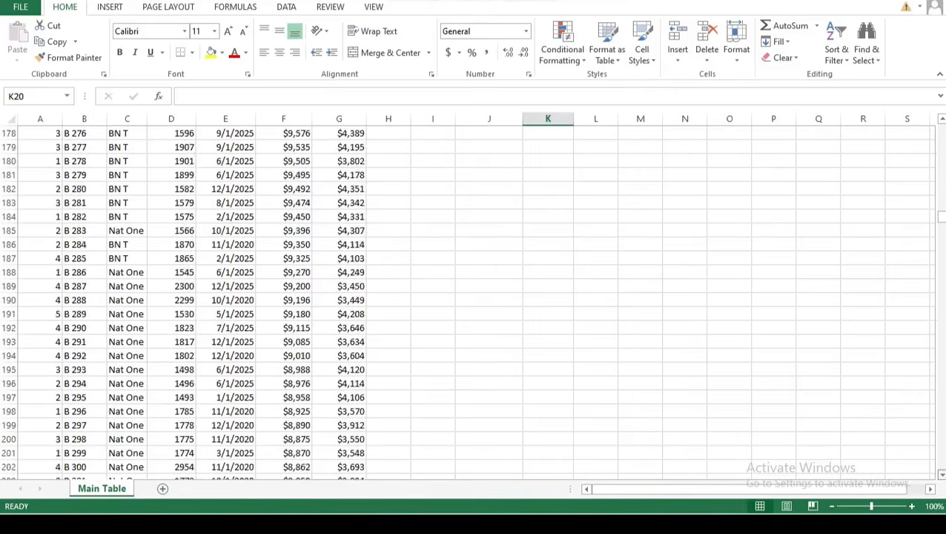
scroll(297, 304, down, 6)
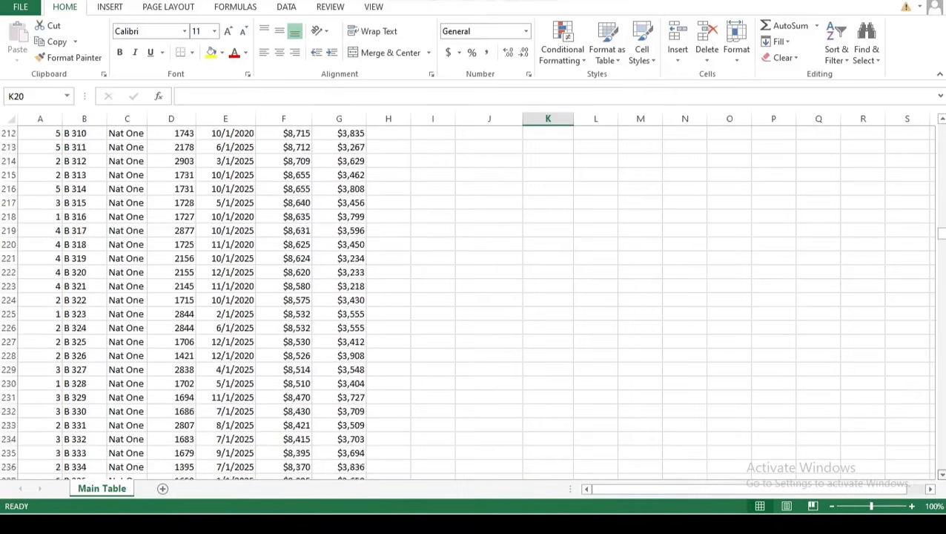
drag(940, 238, 940, 129)
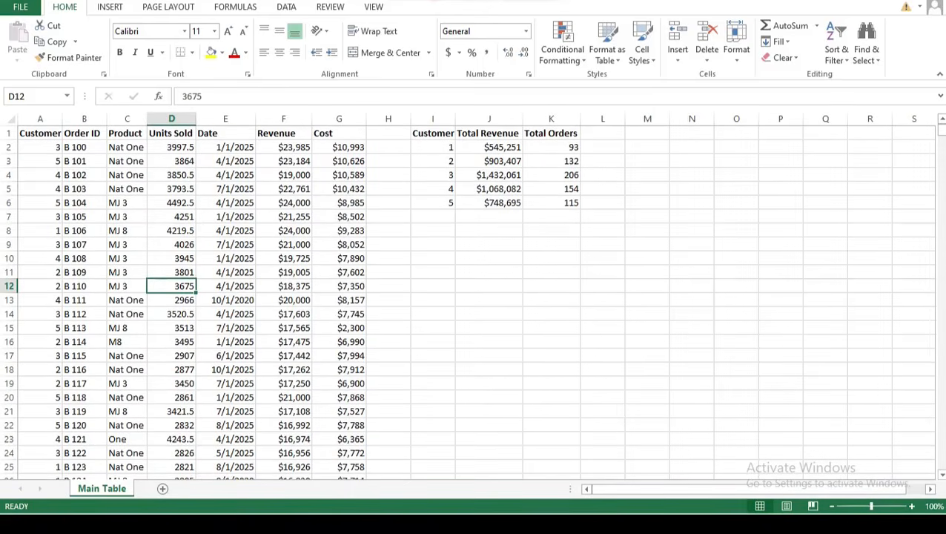
click(110, 7)
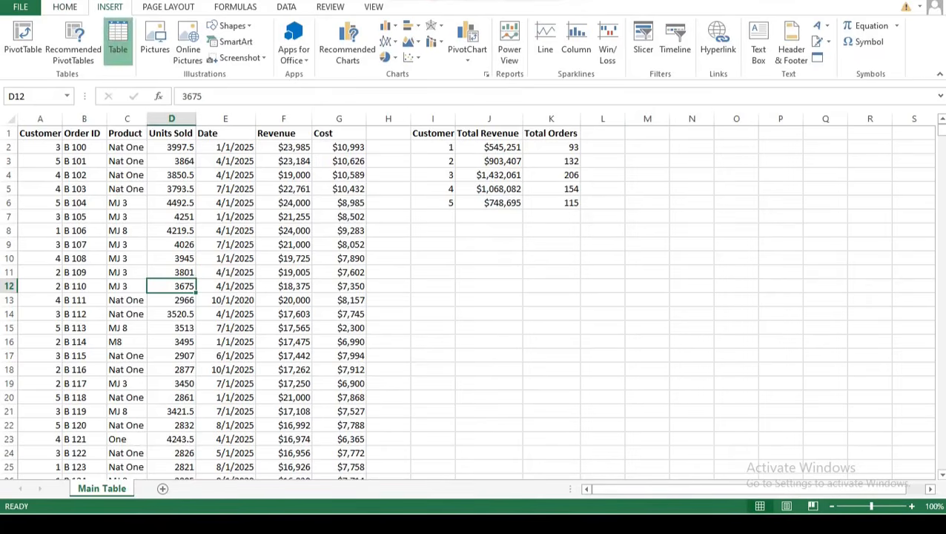
click(118, 43)
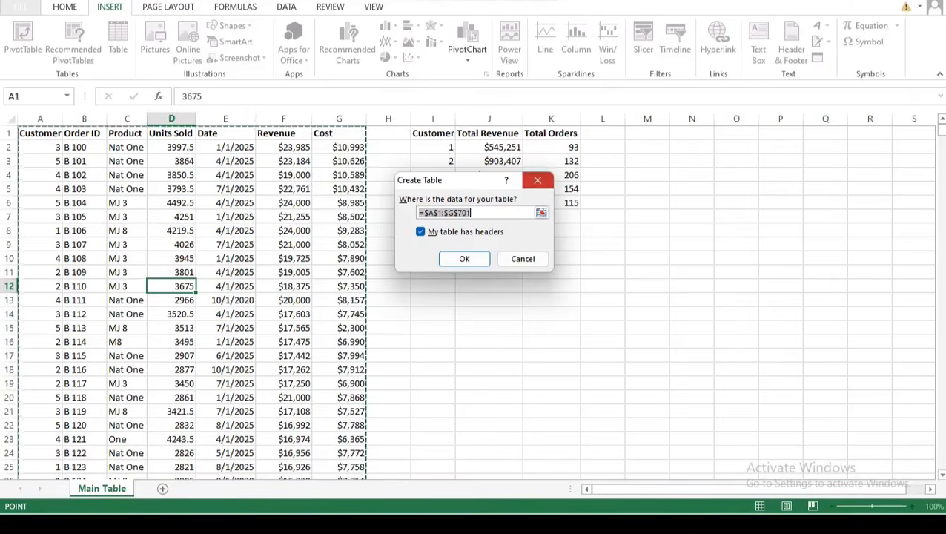
click(538, 180)
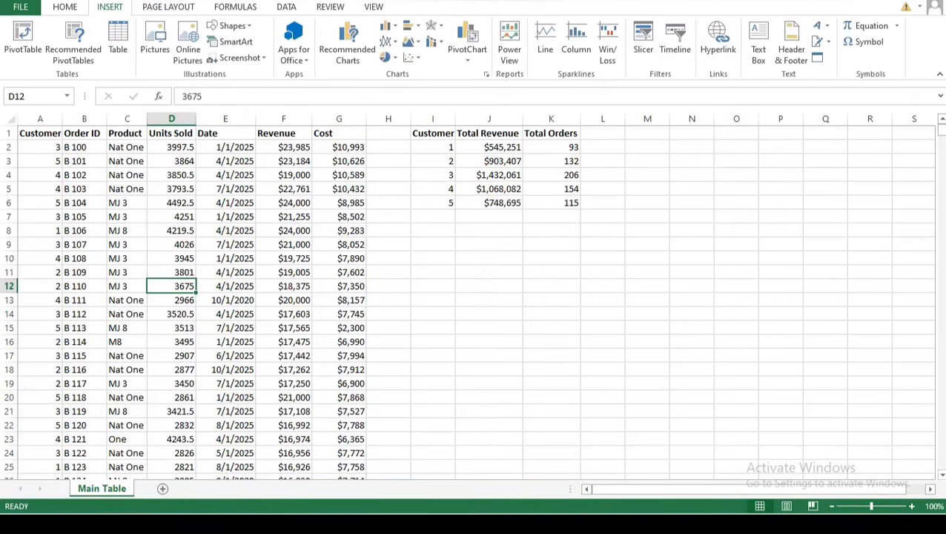
- Convert the order data in A1:G701 into an Excel table with headers
key(ctrl+t)
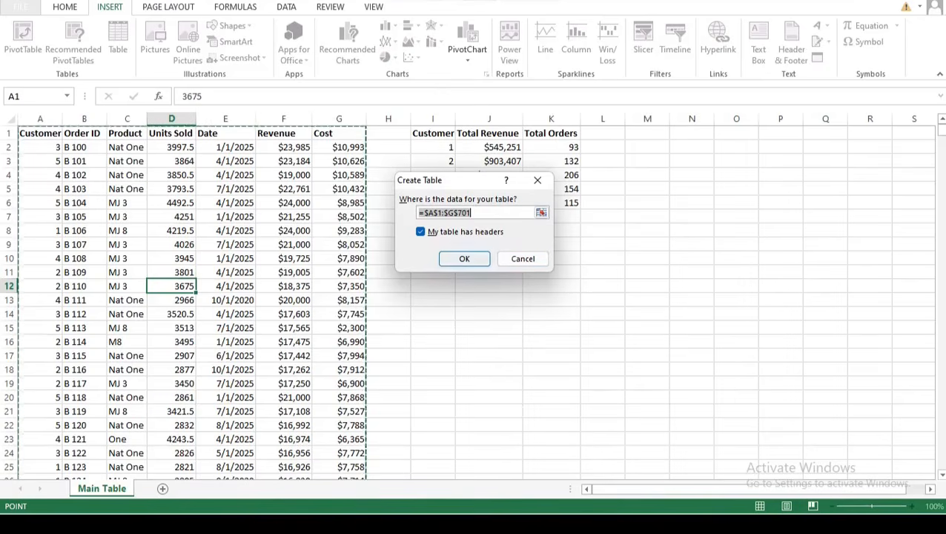
key(Return)
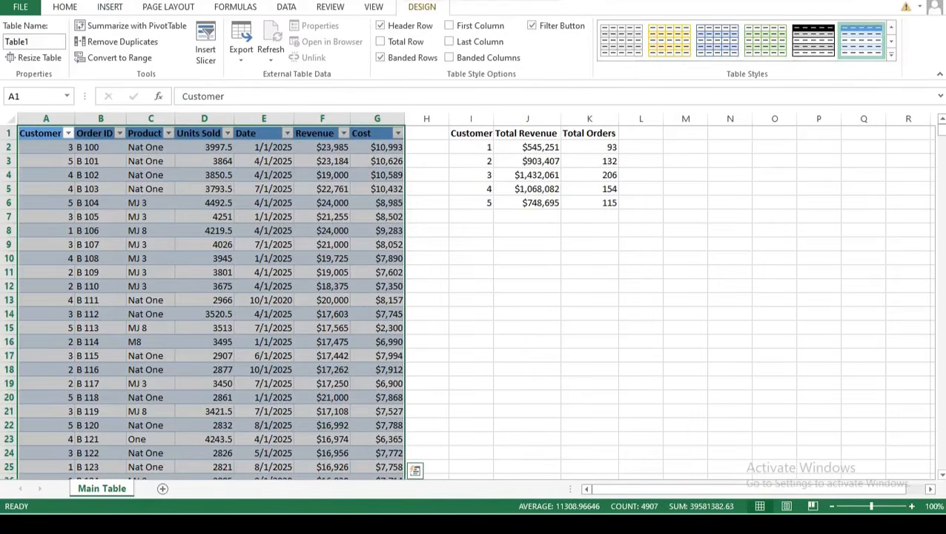
click(426, 258)
click(323, 258)
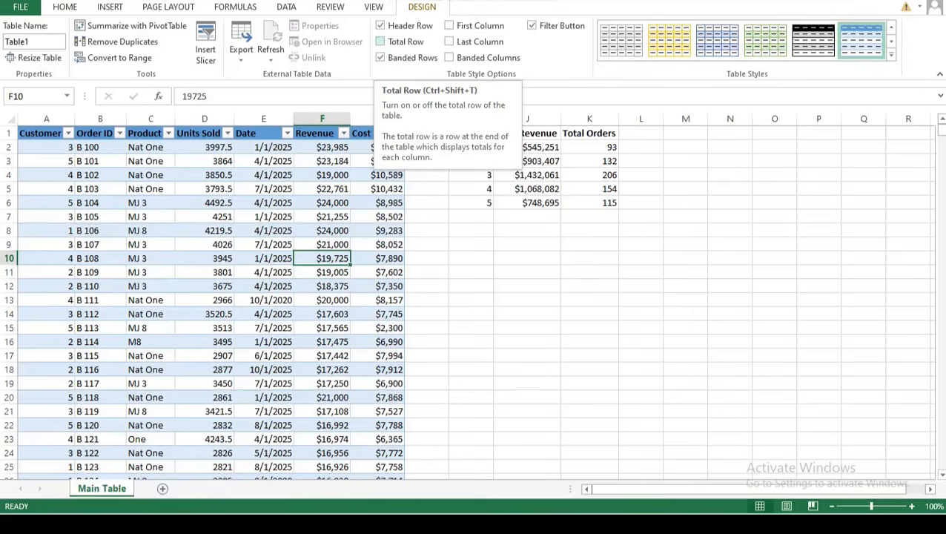
click(380, 41)
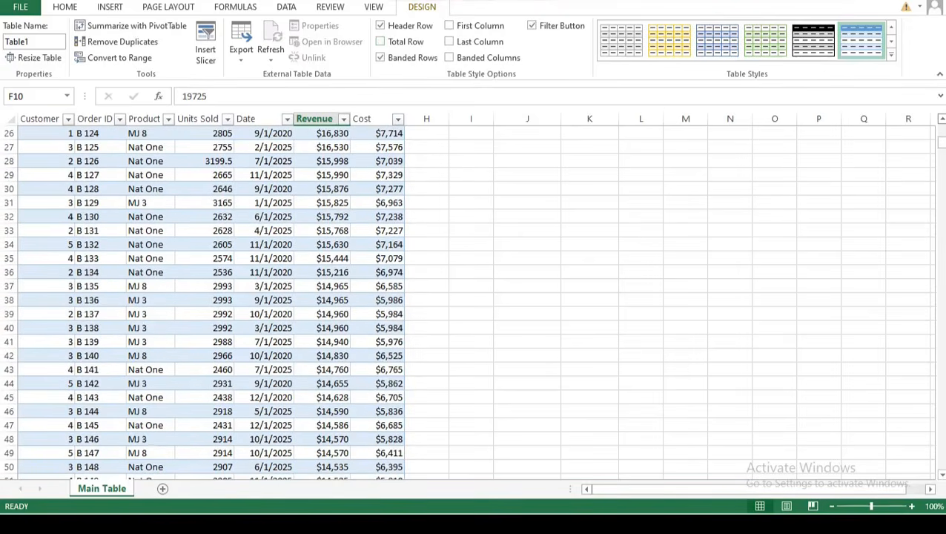
drag(942, 142, 941, 127)
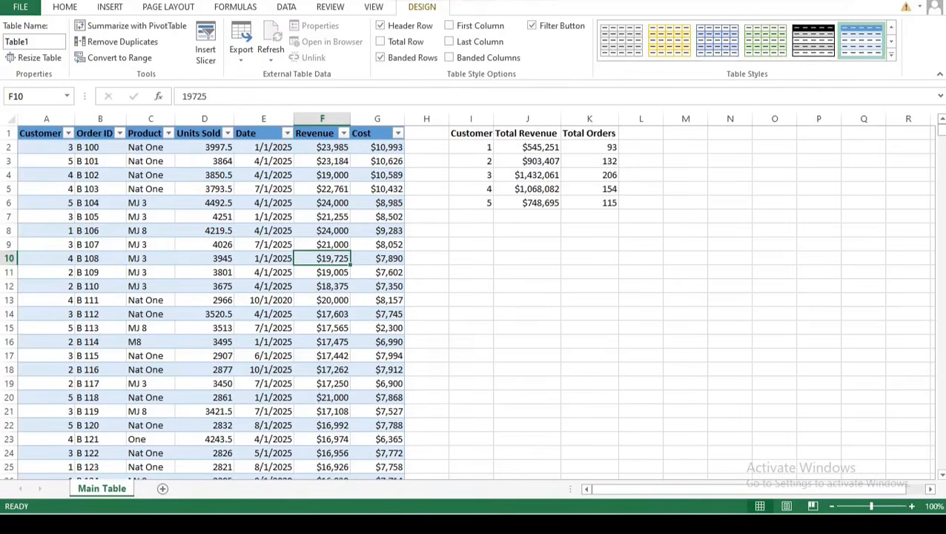
- Try to rename the order table as "Sales Data"
click(32, 41)
text(Sales Data)
key(Return)
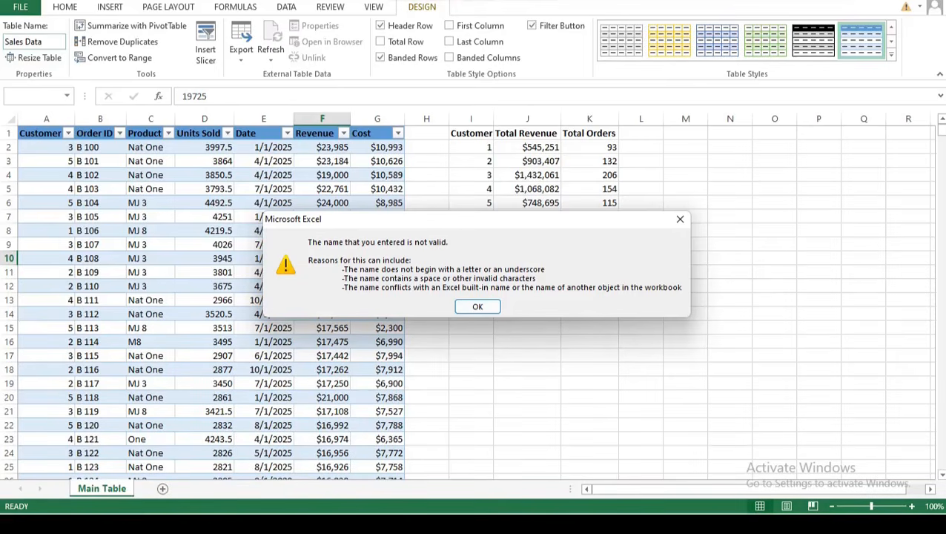
key(Return)
- Rename the order table as SalesData, without a space
text(S)
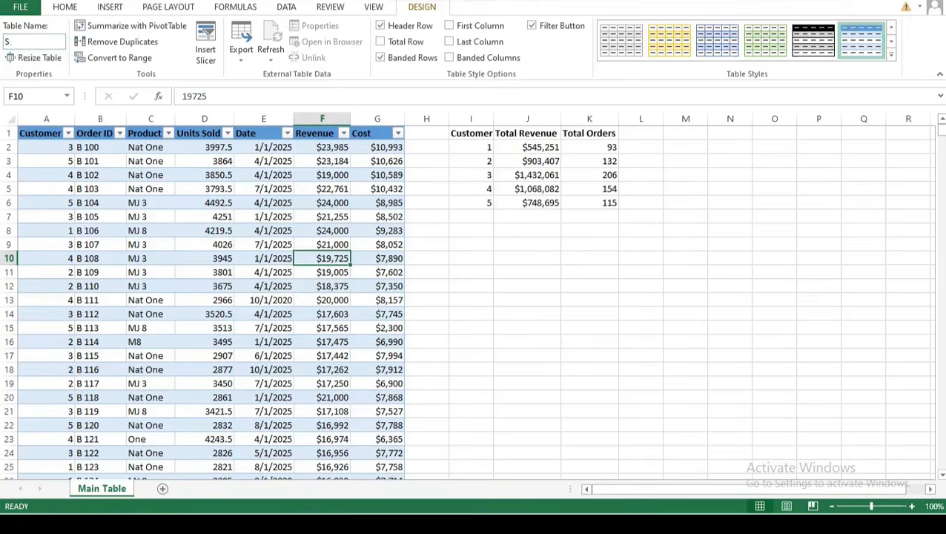
text(alesData)
click(321, 314)
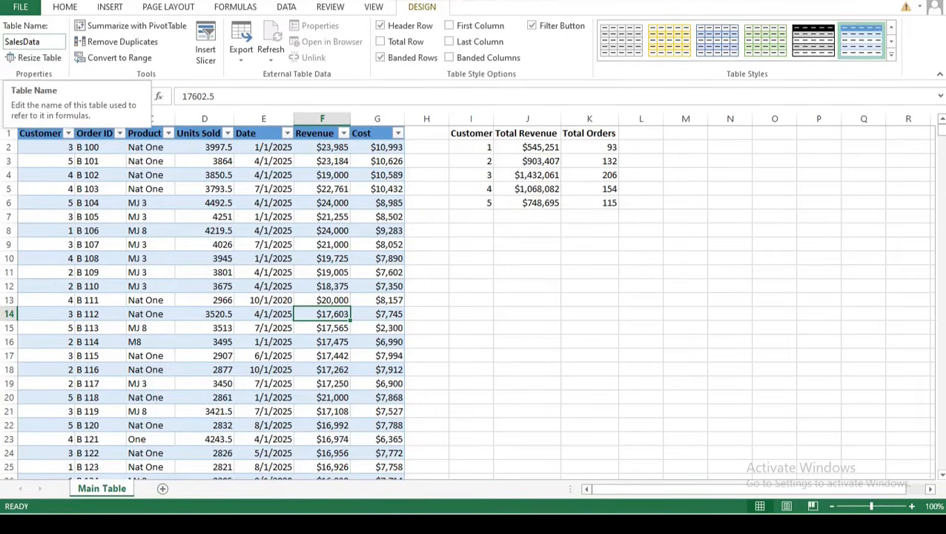
- Set the font colour of the table's header row A1:G1 to white
click(46, 161)
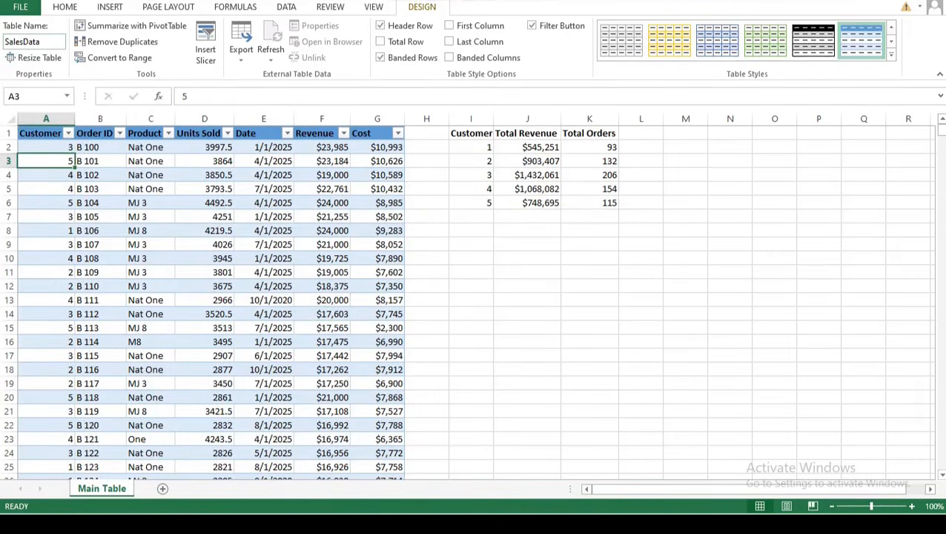
click(43, 133)
drag(43, 134, 376, 133)
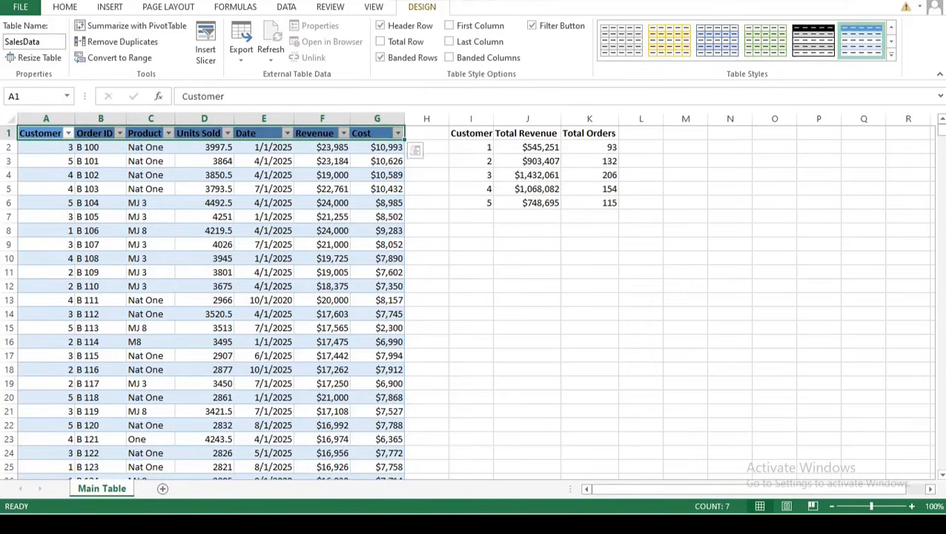
click(64, 6)
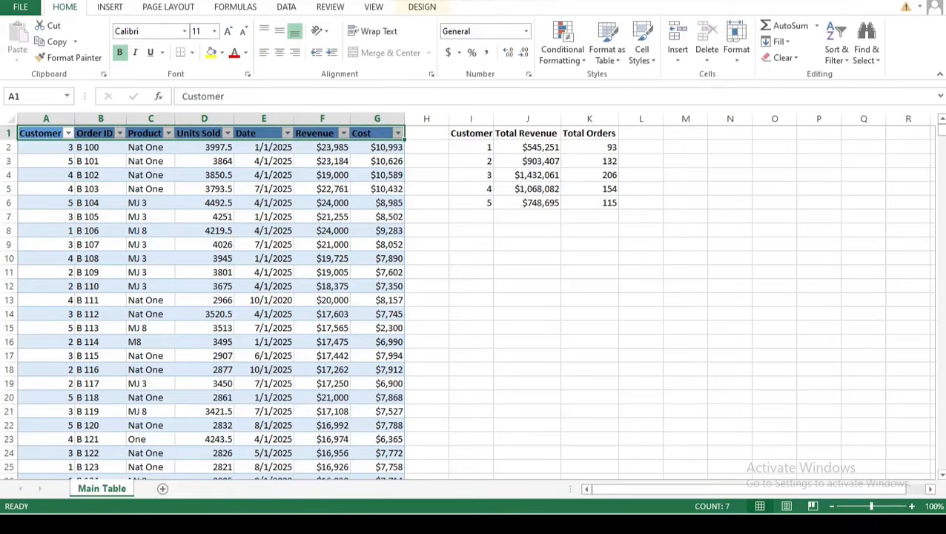
click(245, 52)
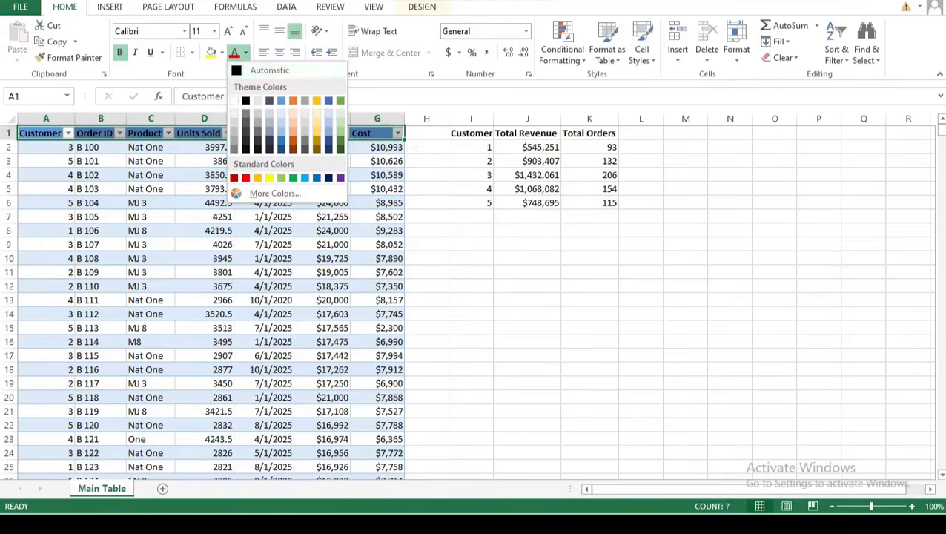
click(269, 70)
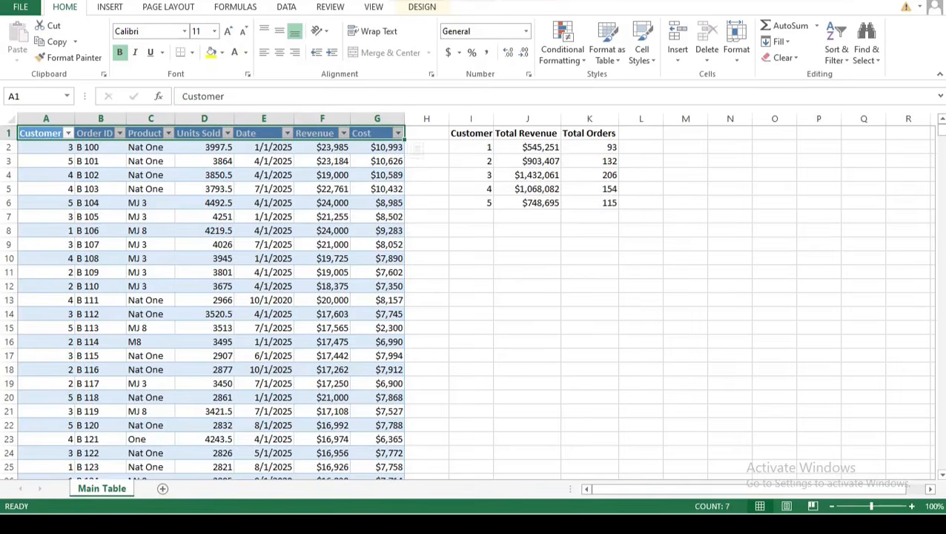
click(204, 272)
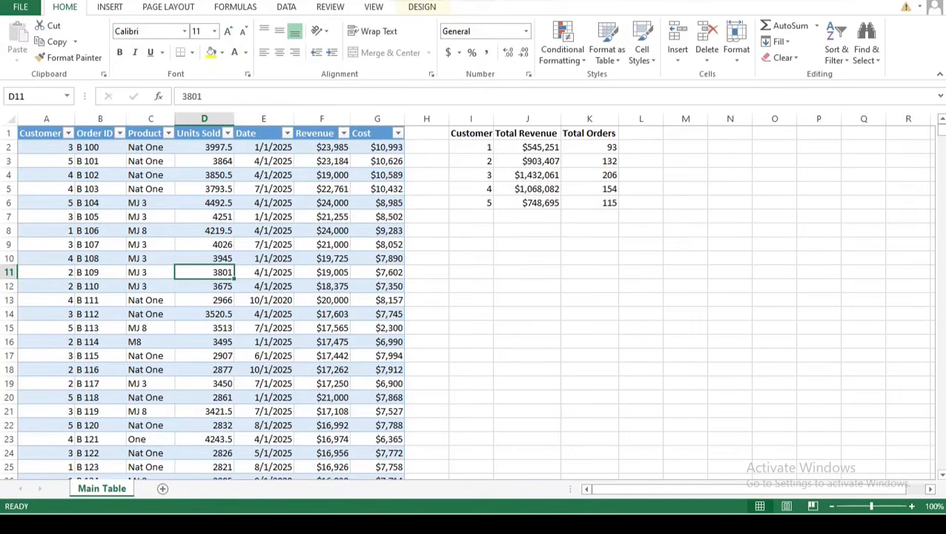
- Apply the gold light table style with a solid header row to the SalesData table
click(422, 7)
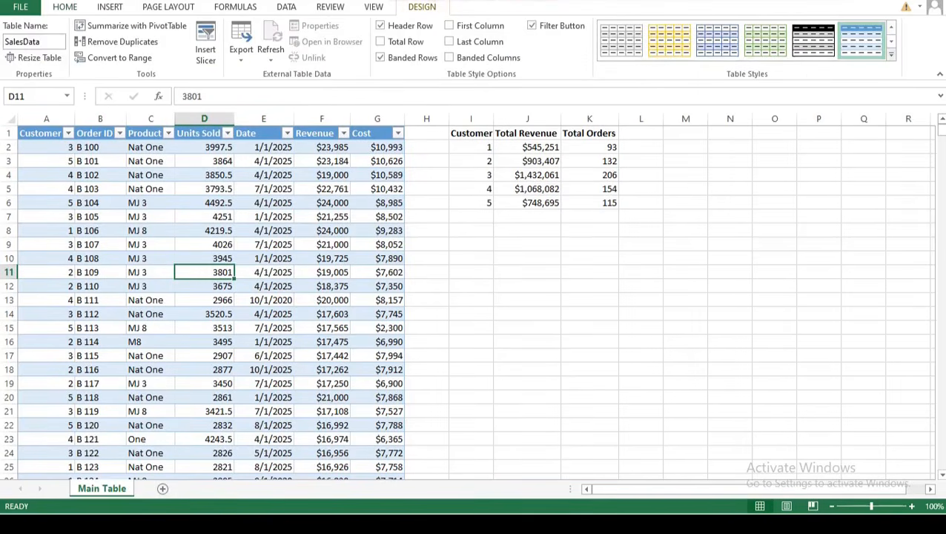
click(890, 54)
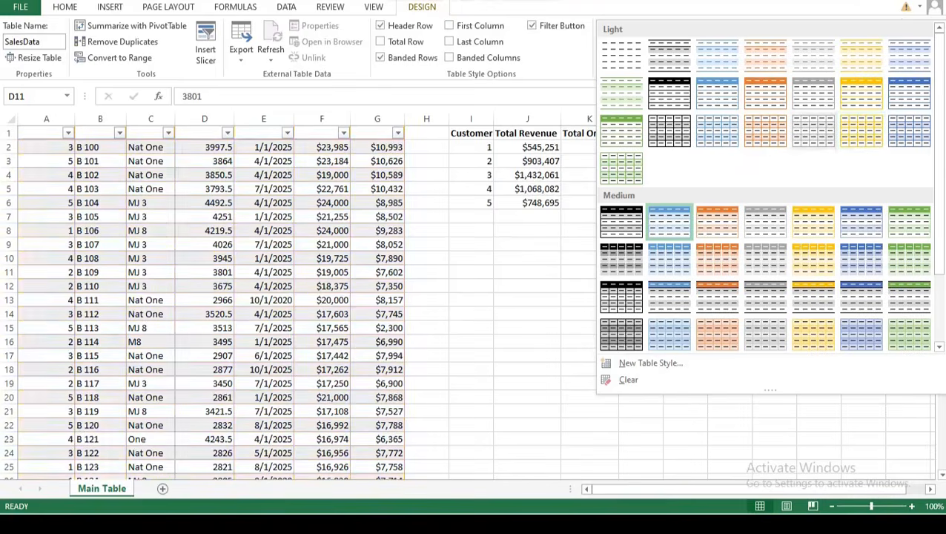
click(860, 94)
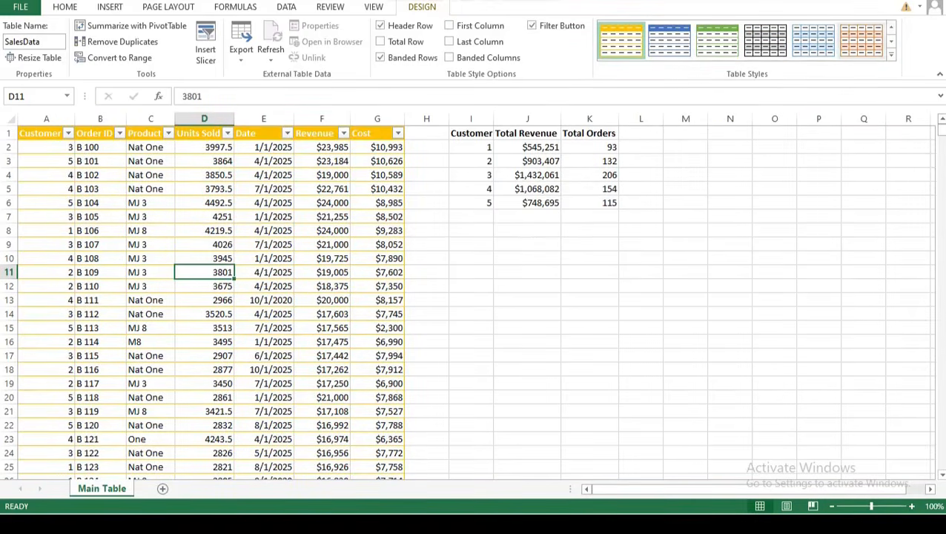
- Apply the gold light table style with gridlines and banded rows to the SalesData table, and set its header text to black
click(891, 54)
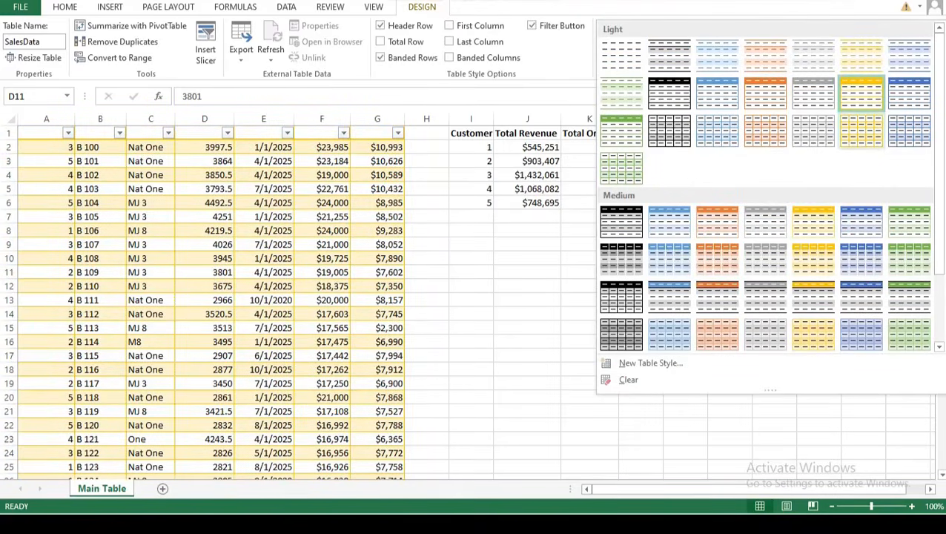
click(861, 132)
drag(45, 133, 375, 133)
click(65, 7)
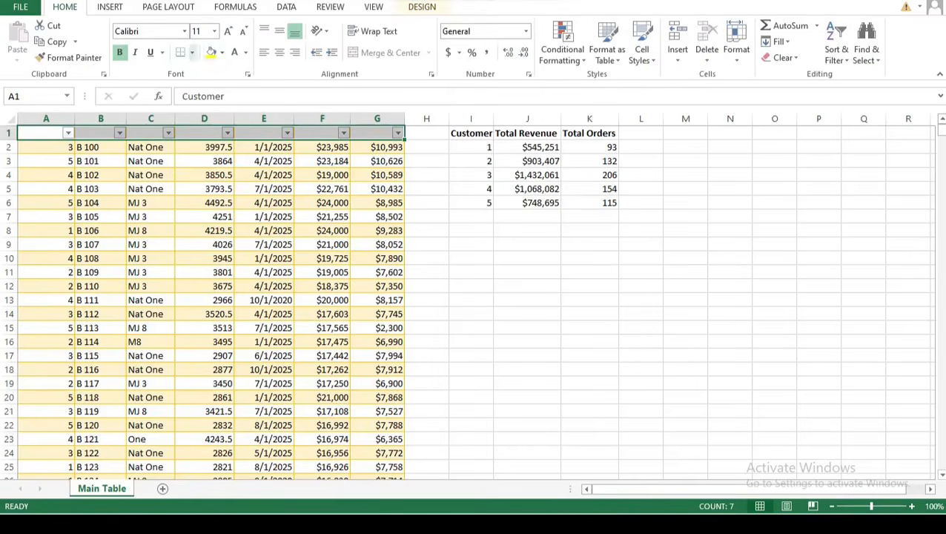
click(426, 272)
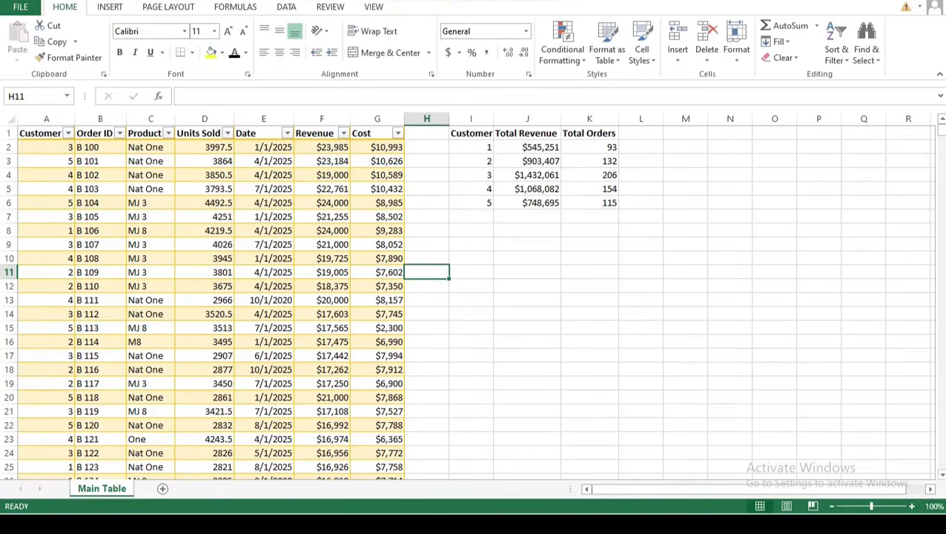
- Hide the gridlines on the Main Table sheet
click(374, 7)
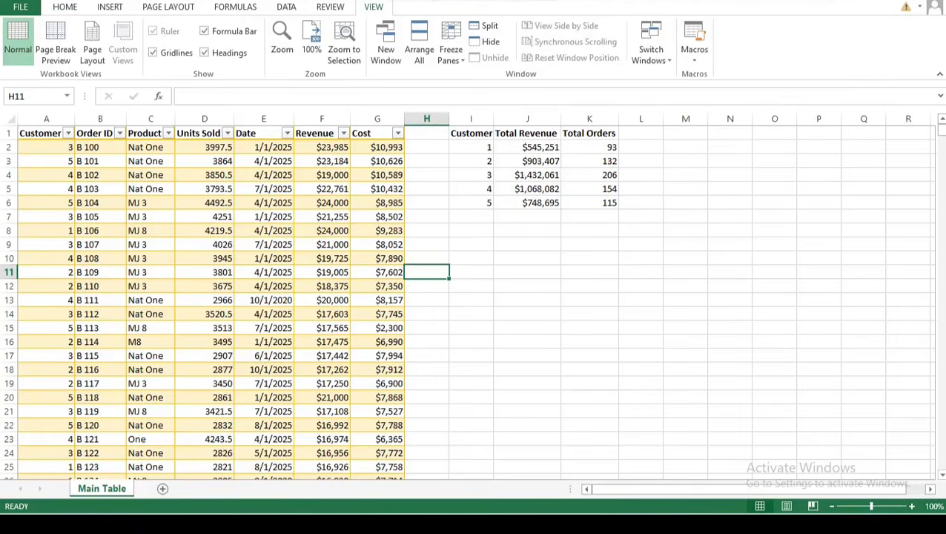
click(152, 52)
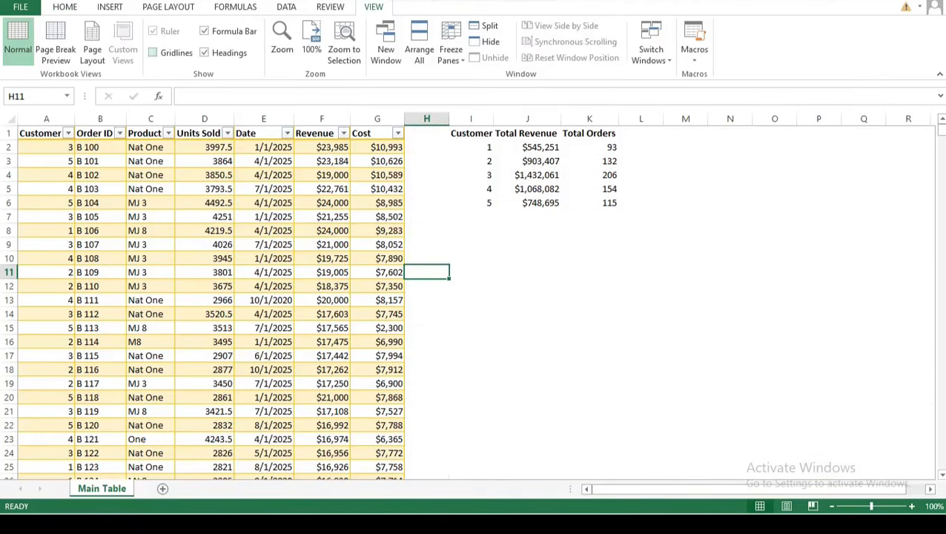
click(527, 245)
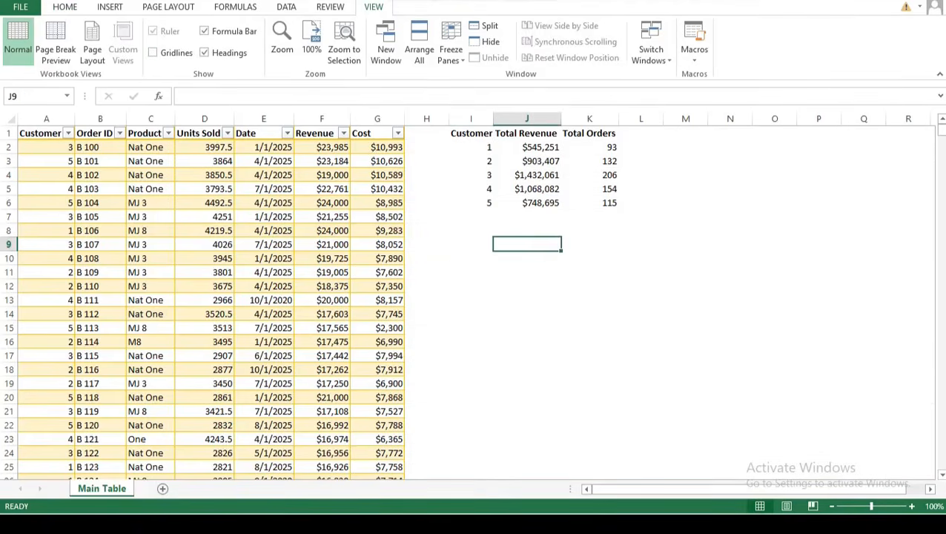
- Add outline and inside borders to the customer summary in I1:K6
drag(471, 133, 609, 203)
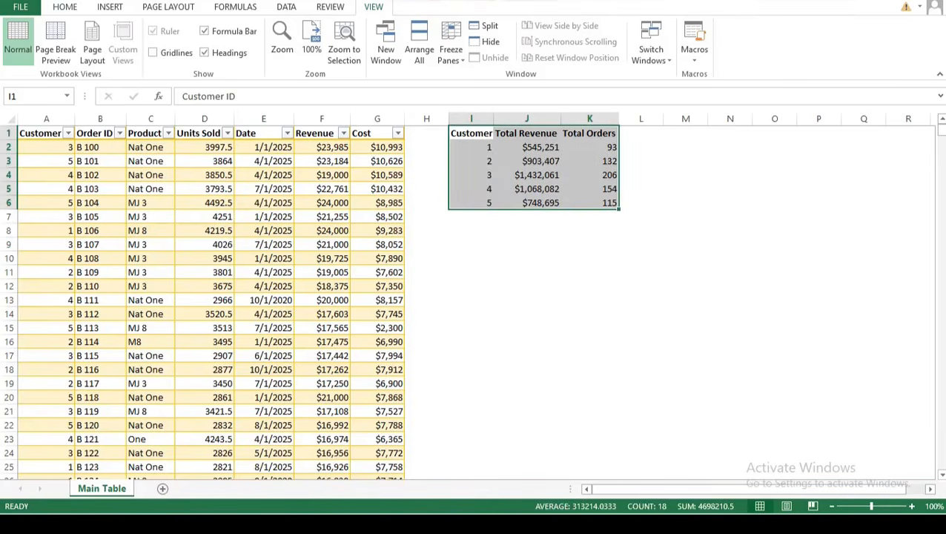
click(64, 7)
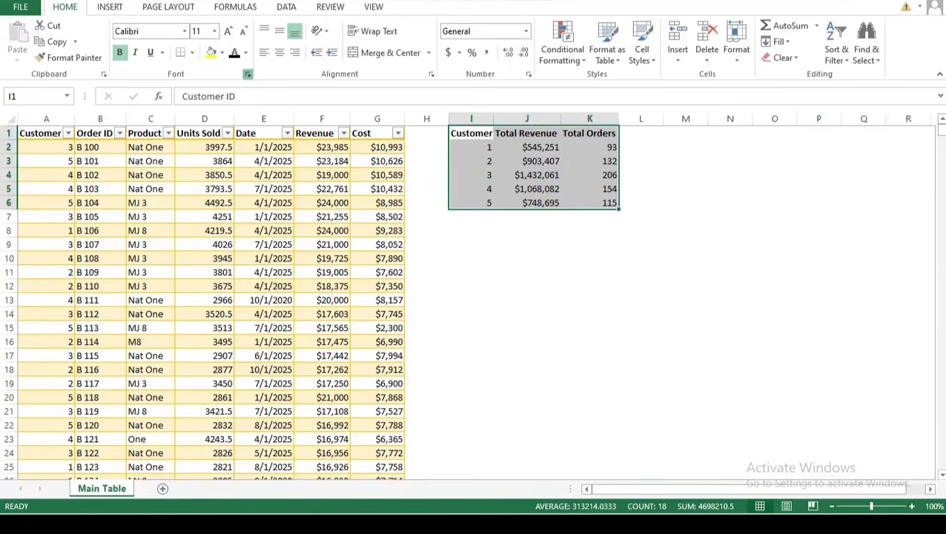
click(247, 74)
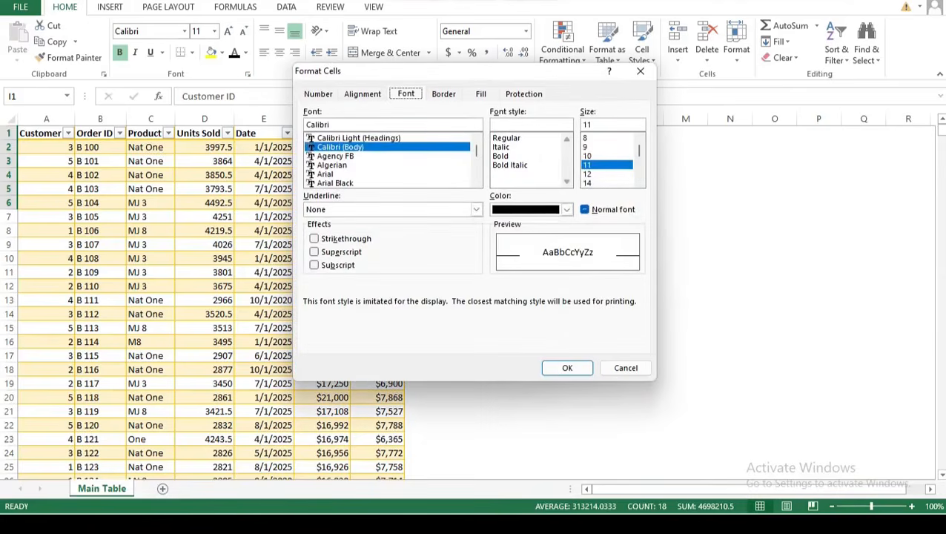
click(444, 94)
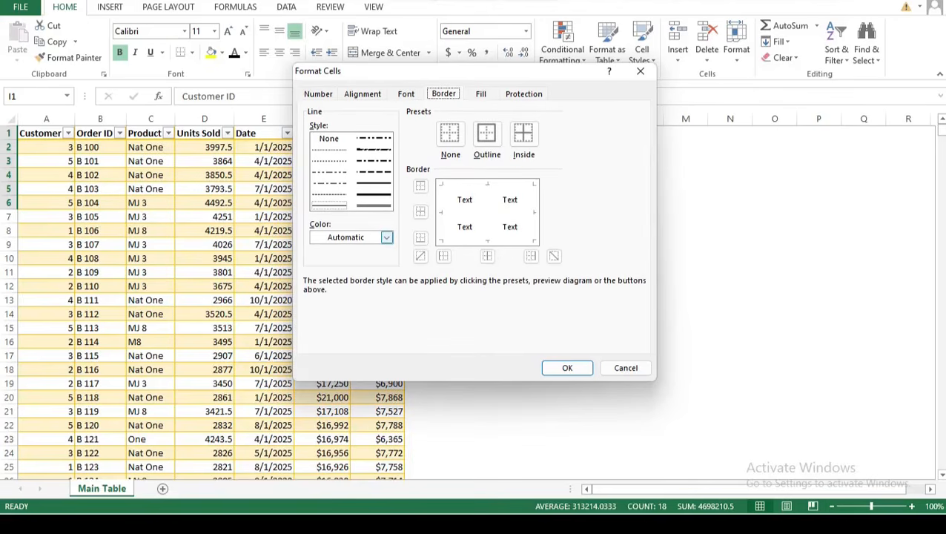
click(487, 134)
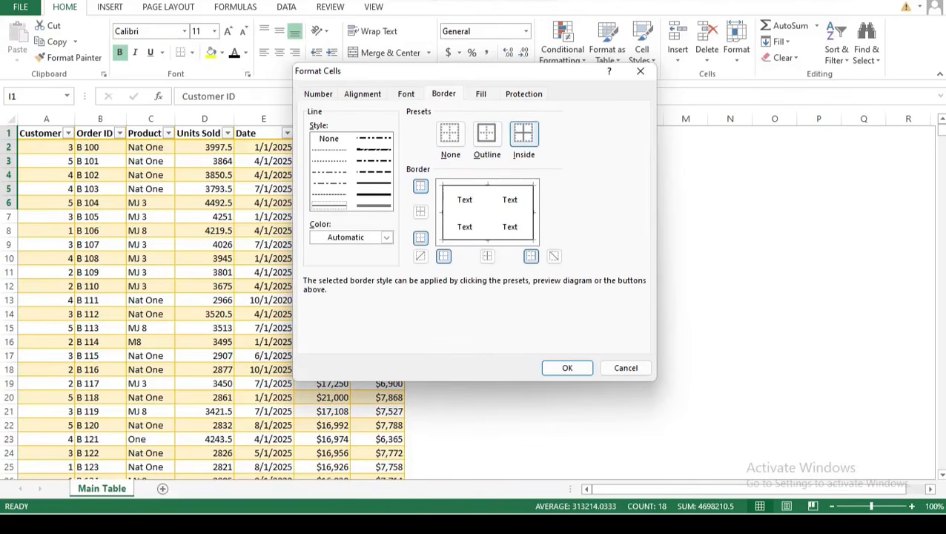
click(524, 133)
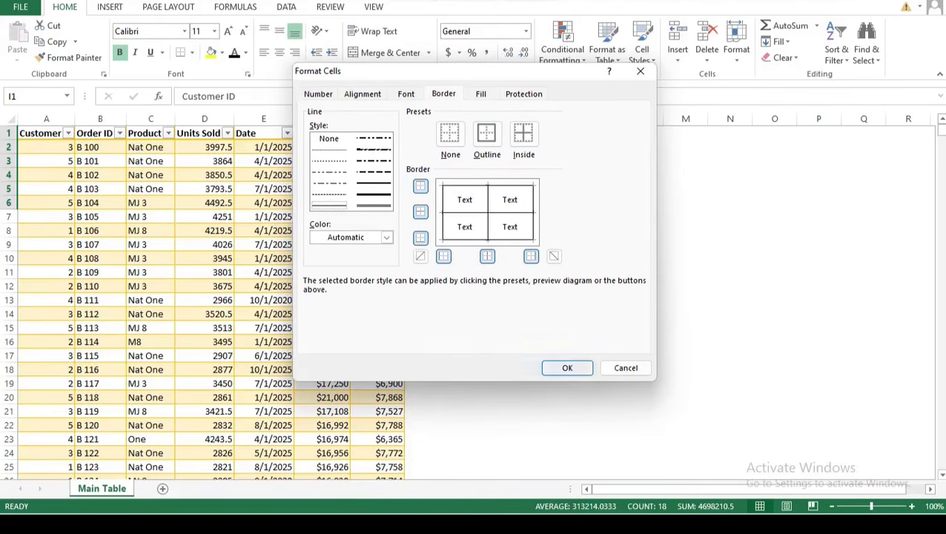
click(568, 367)
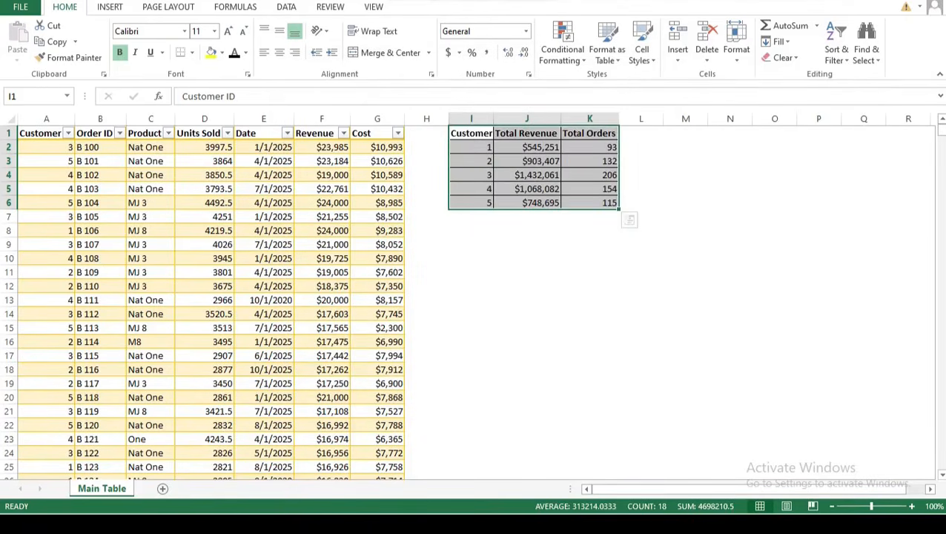
click(589, 370)
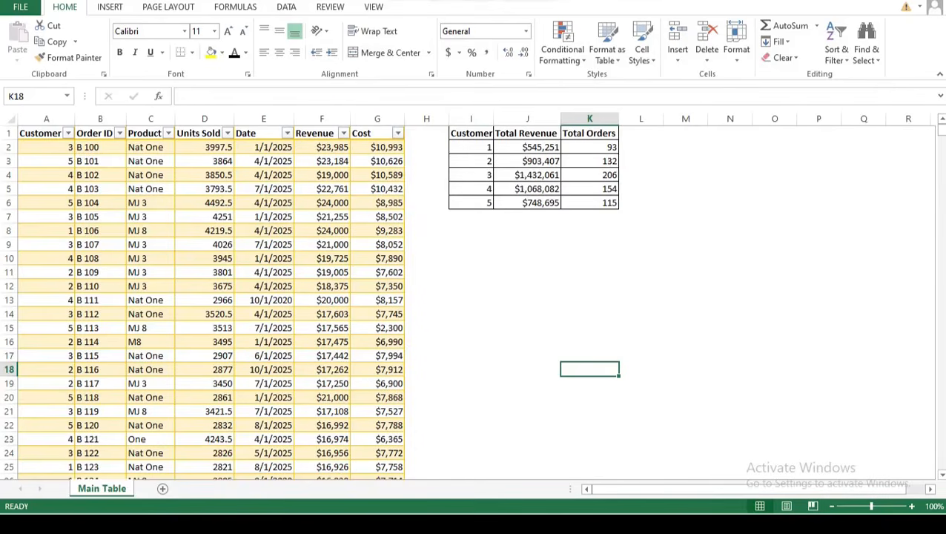
- Widen the order table's columns A to F, from Customer through Revenue
right_click(73, 119)
click(74, 118)
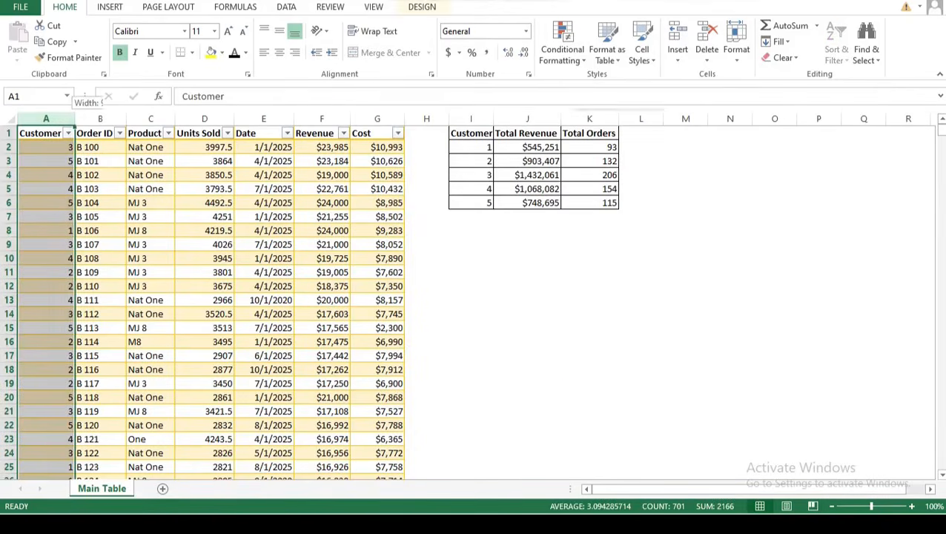
drag(75, 119, 218, 119)
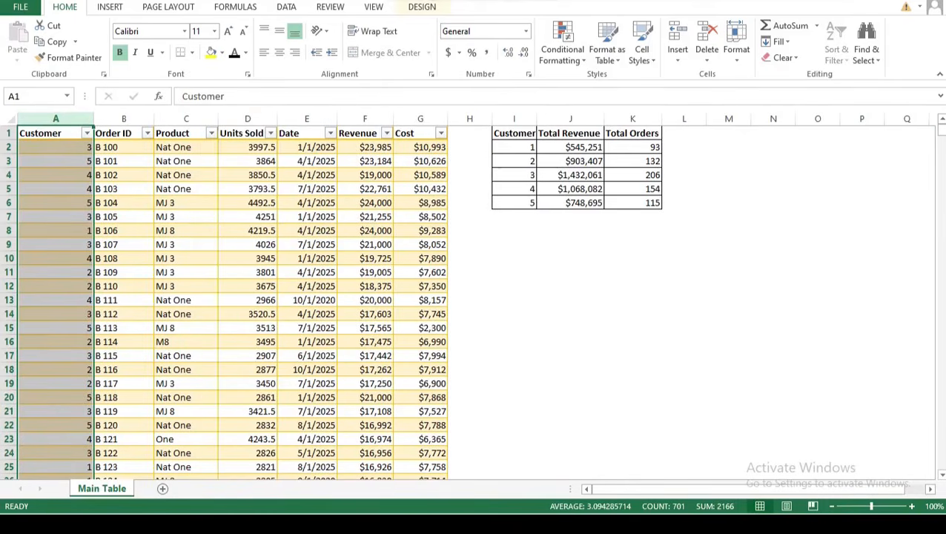
drag(276, 119, 285, 119)
drag(345, 119, 421, 119)
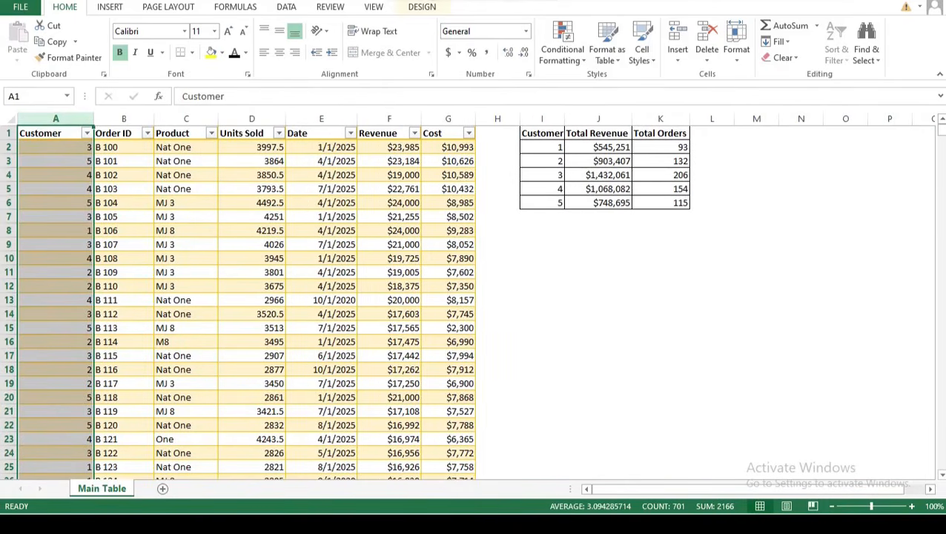
click(661, 272)
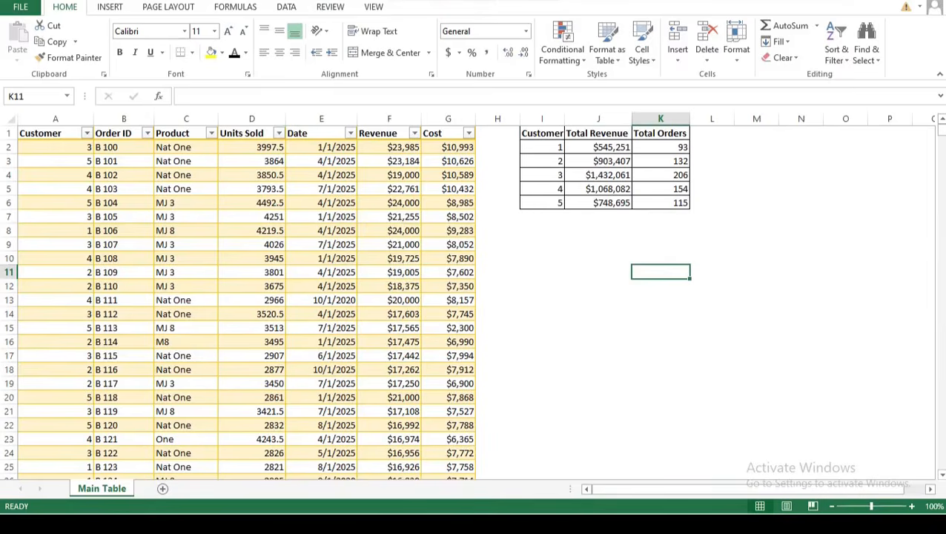
- Create a PivotTable from the SalesData table on a new worksheet
click(389, 272)
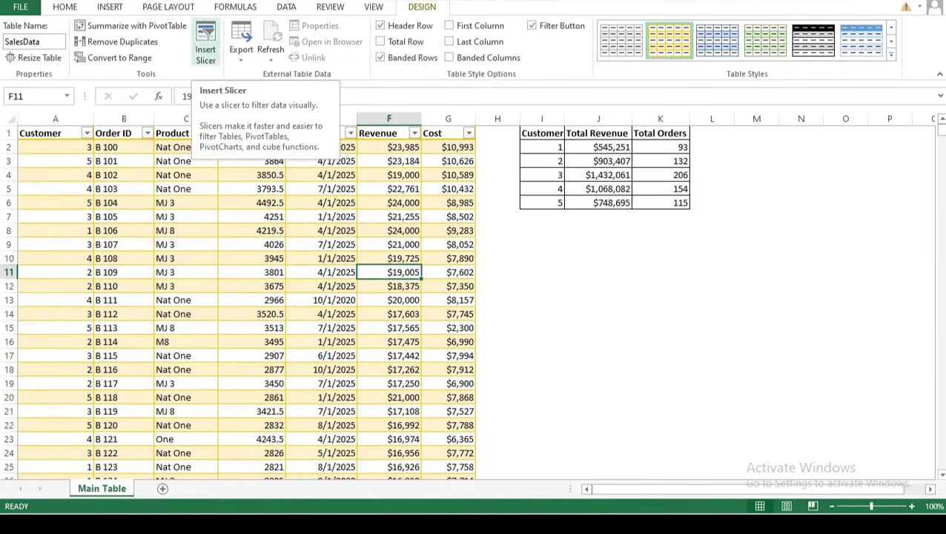
click(110, 7)
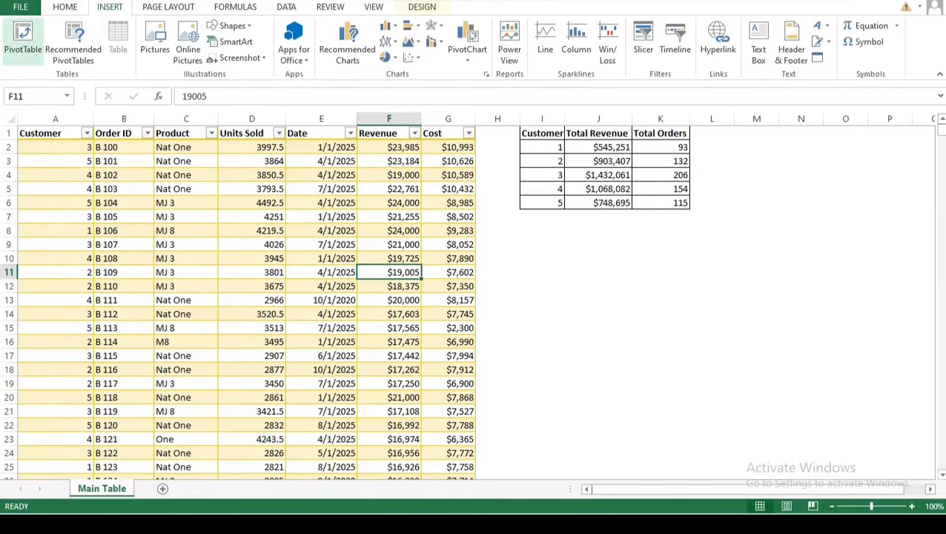
click(23, 37)
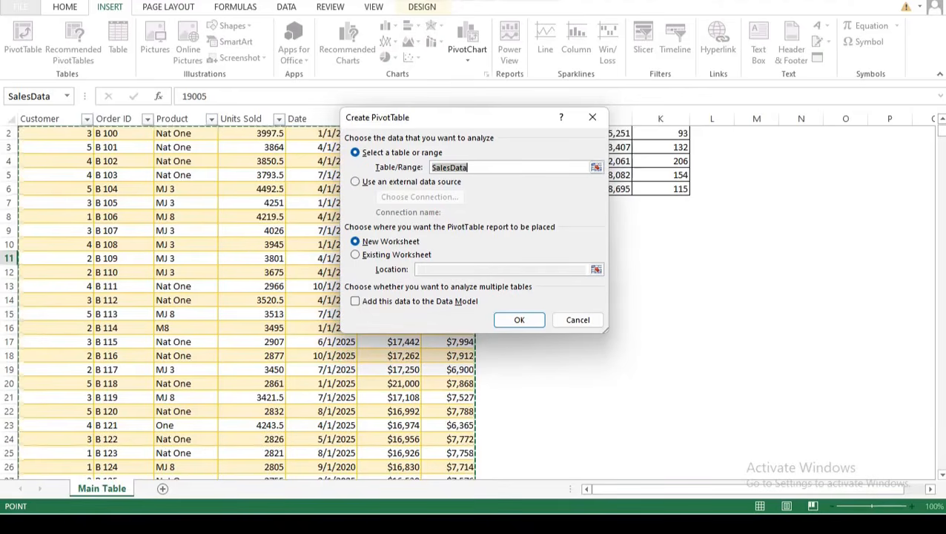
key(Return)
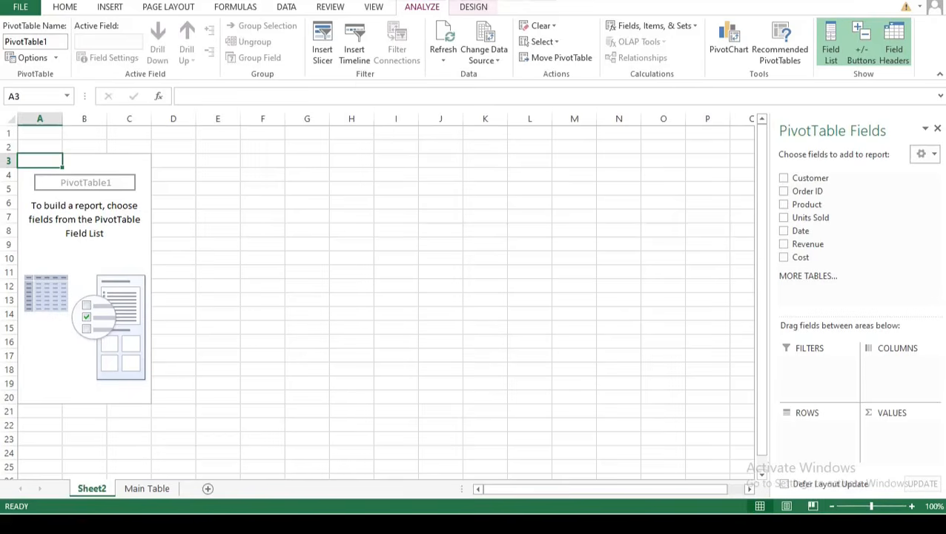
click(129, 244)
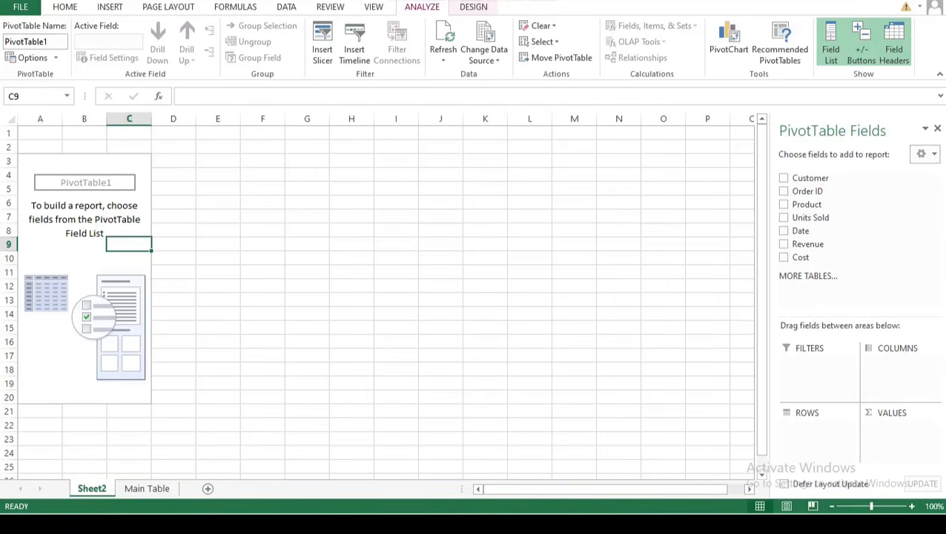
- Add Customer to the PivotTable's rows and Revenue to its values as a sum
drag(810, 178, 817, 429)
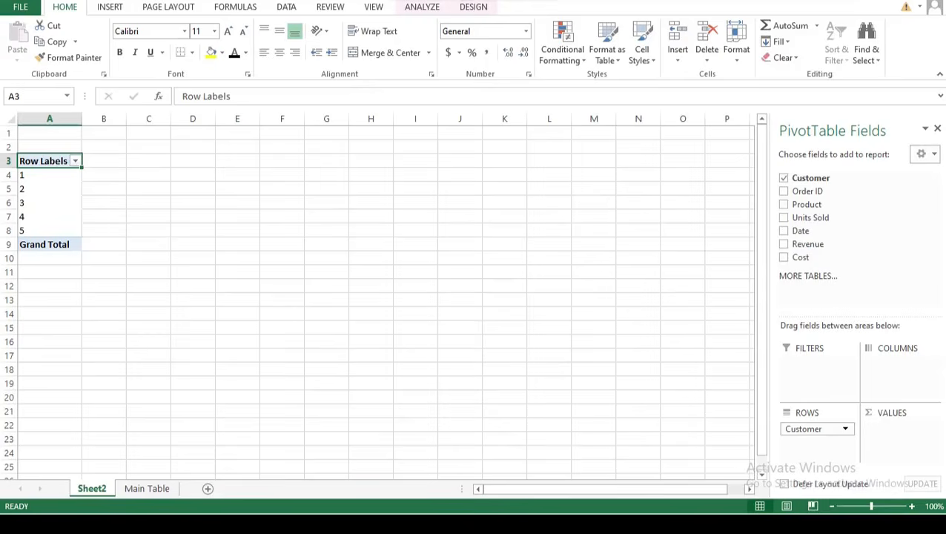
click(147, 488)
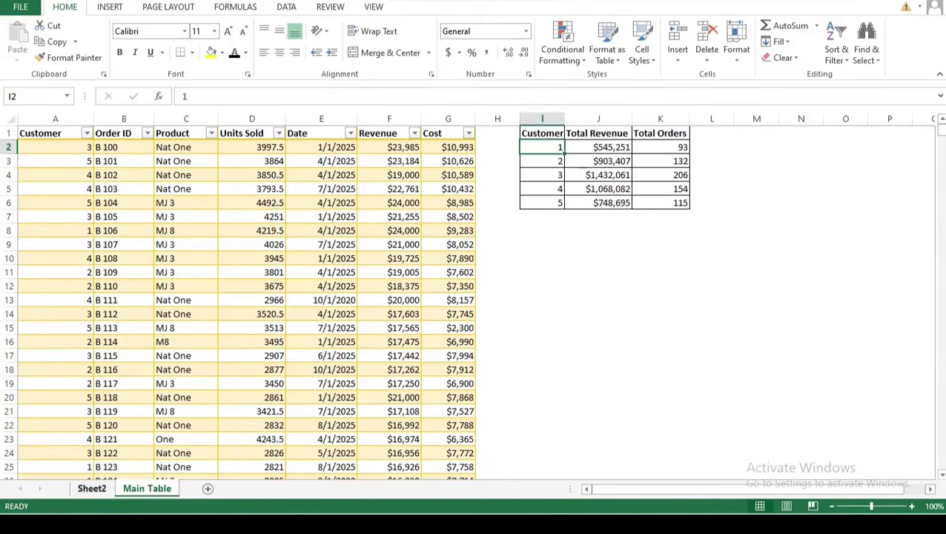
click(92, 488)
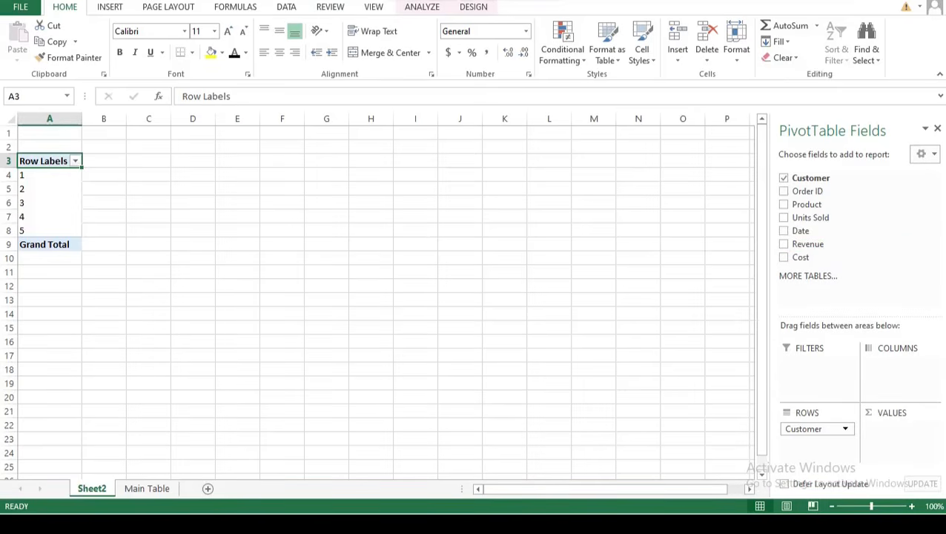
drag(808, 243, 888, 430)
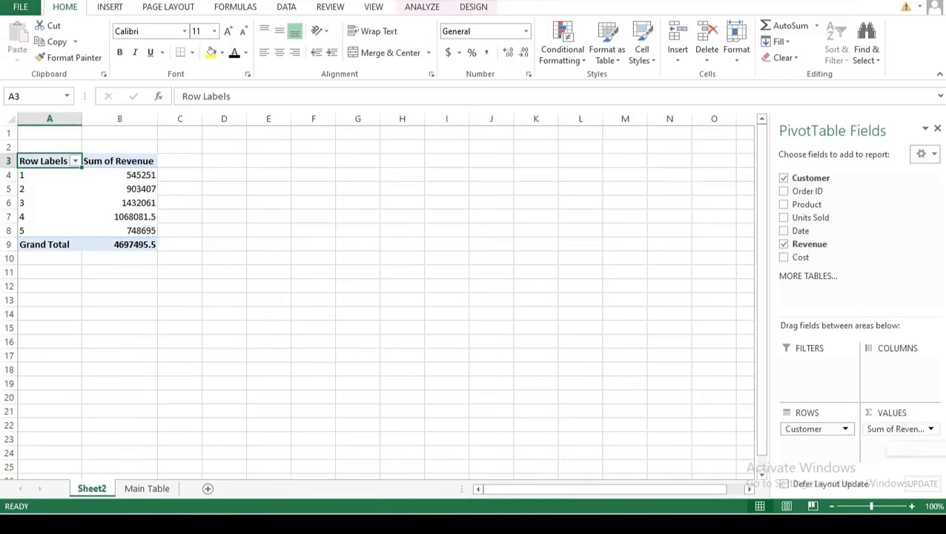
click(899, 429)
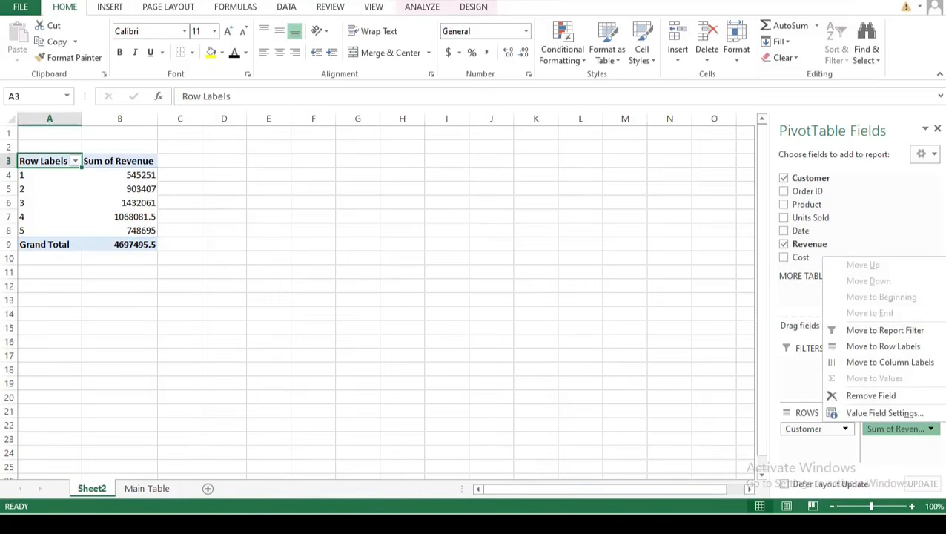
click(899, 428)
click(899, 429)
click(884, 413)
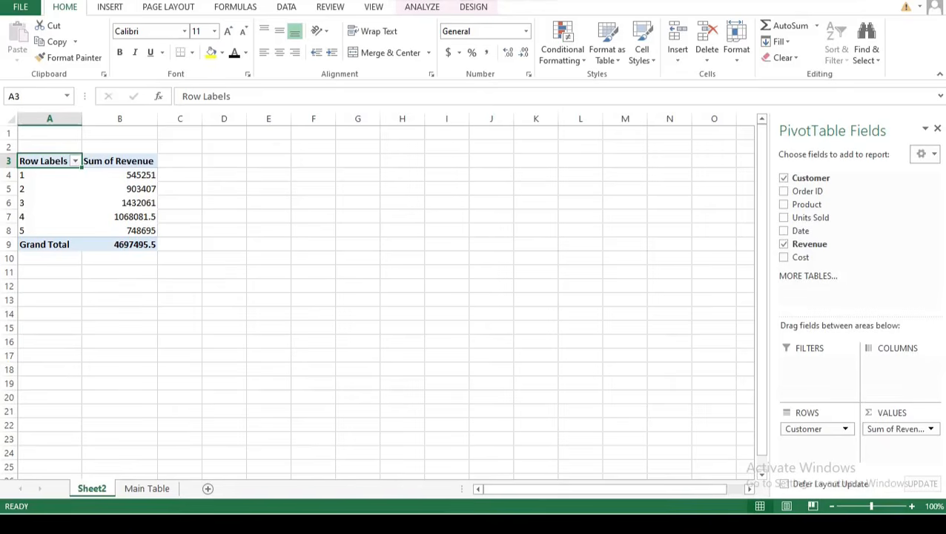
click(224, 231)
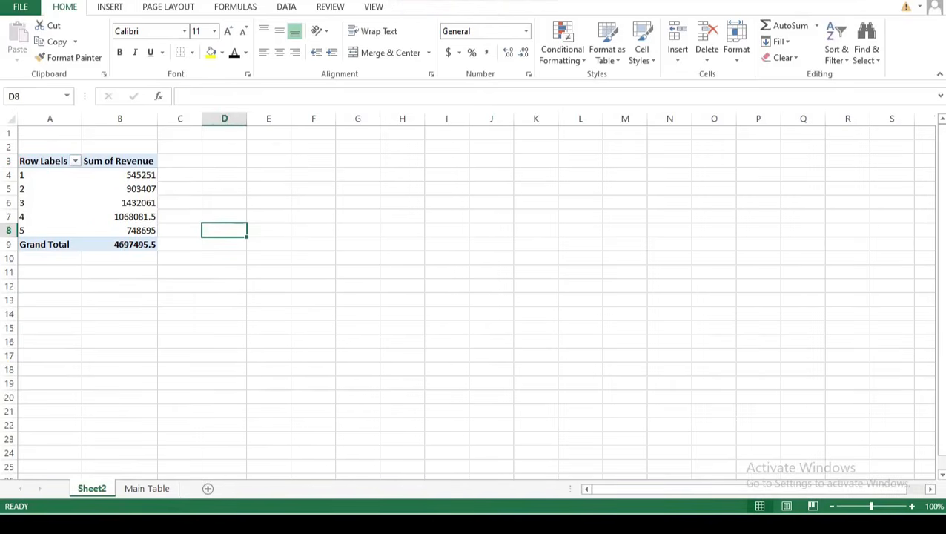
- Format the PivotTable's Sum of Revenue values as dollar currency with 0 decimal places
click(120, 202)
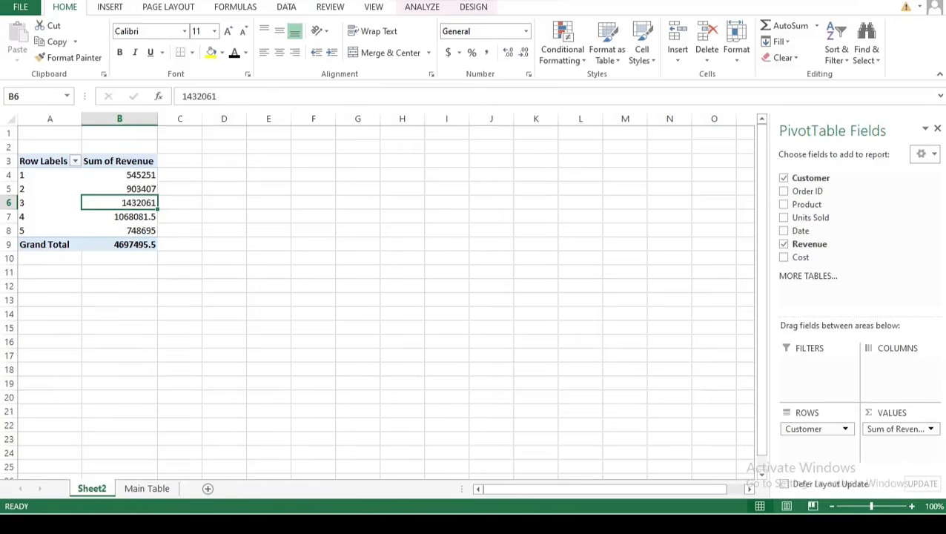
click(121, 175)
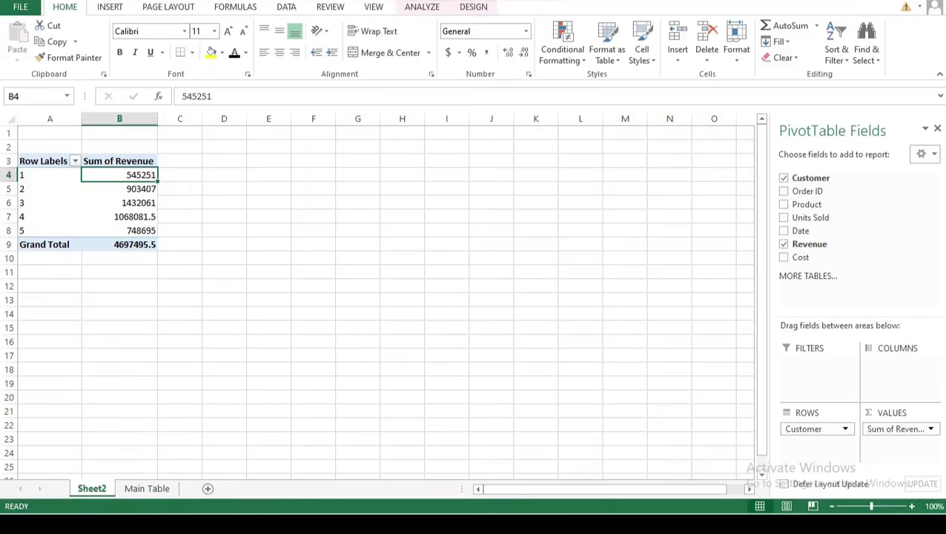
click(119, 189)
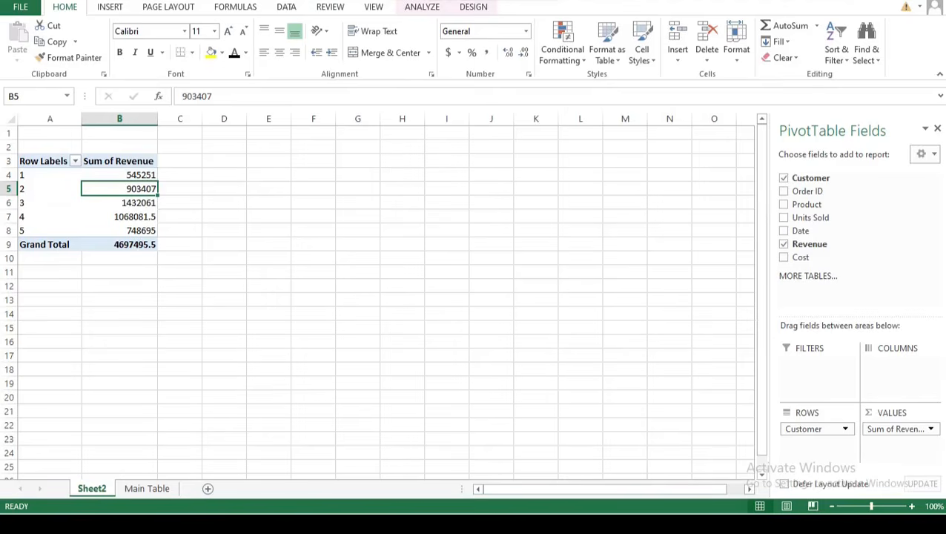
click(120, 175)
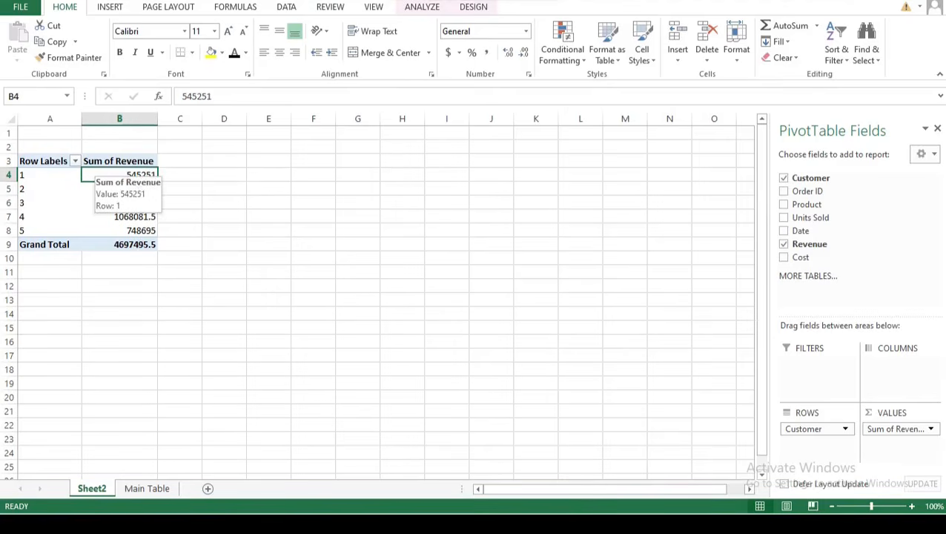
right_click(103, 174)
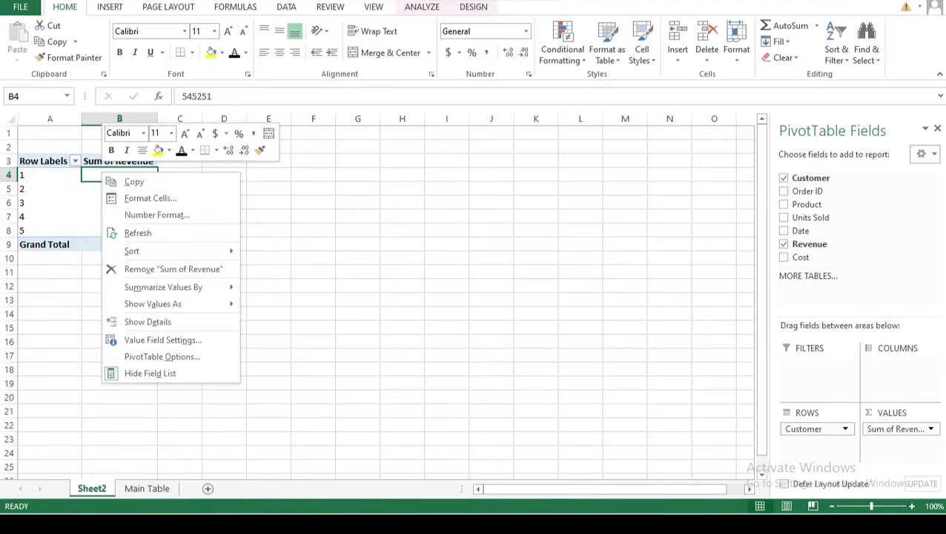
click(150, 199)
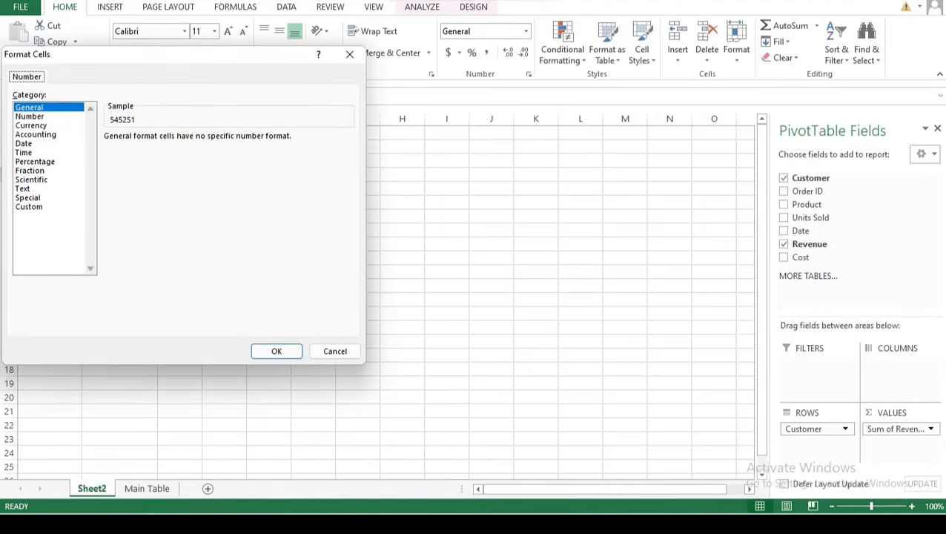
click(31, 125)
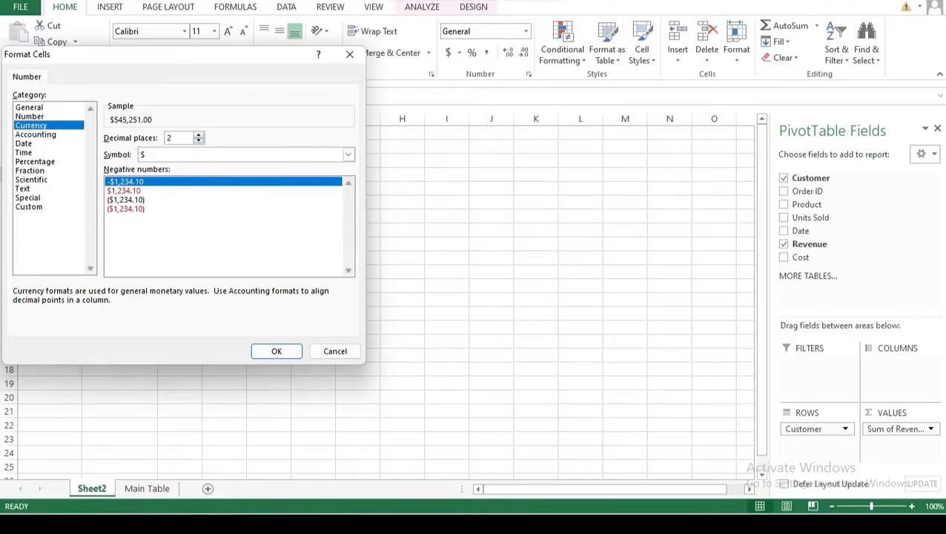
click(198, 140)
click(199, 141)
click(276, 350)
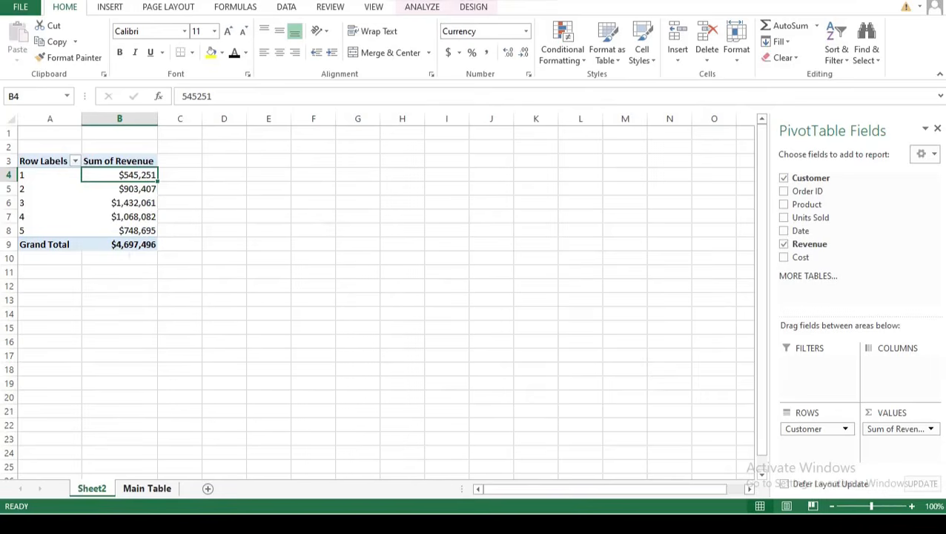
- Below the customer summary on Main Table, sum J2:J6 in J7 and enter the label Total in I7
click(147, 488)
click(599, 189)
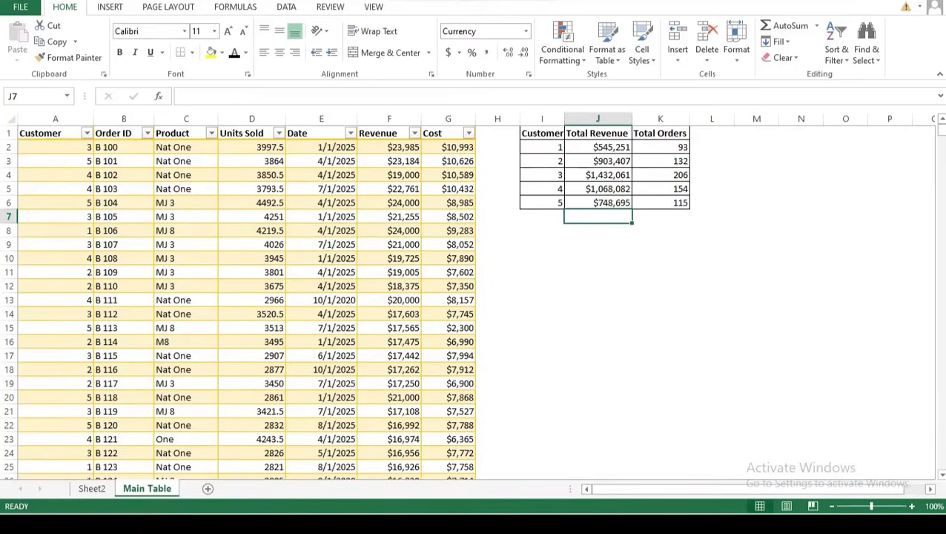
text(==sum)
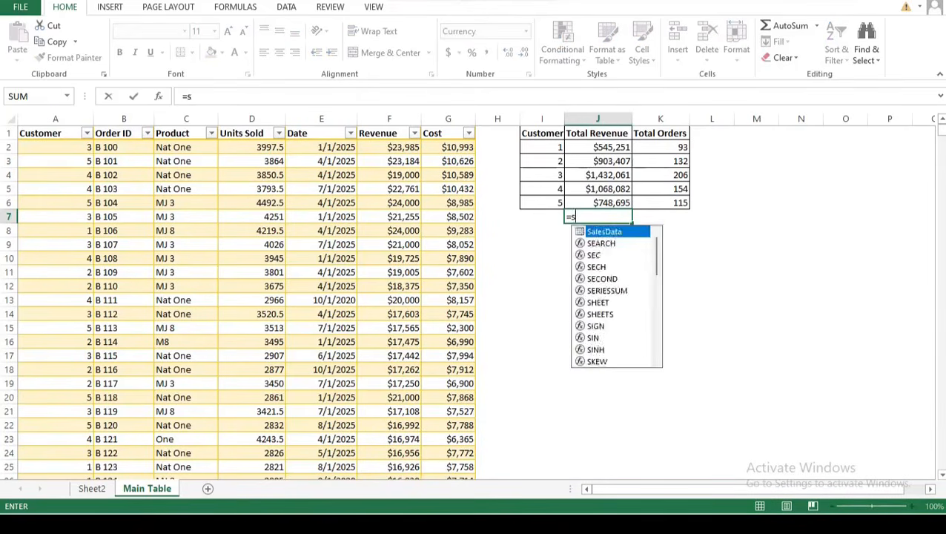
key(Tab)
drag(598, 147, 597, 203)
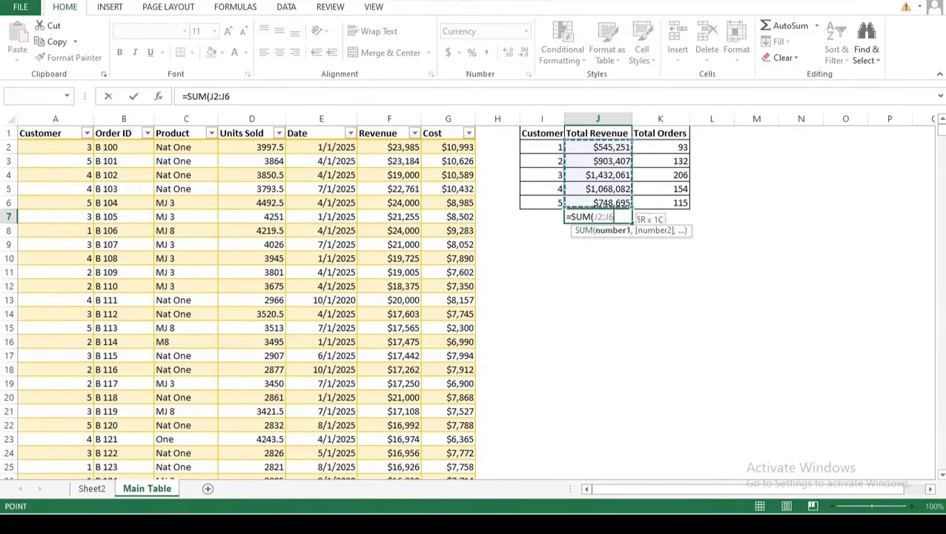
key(Return)
click(542, 217)
text(Total)
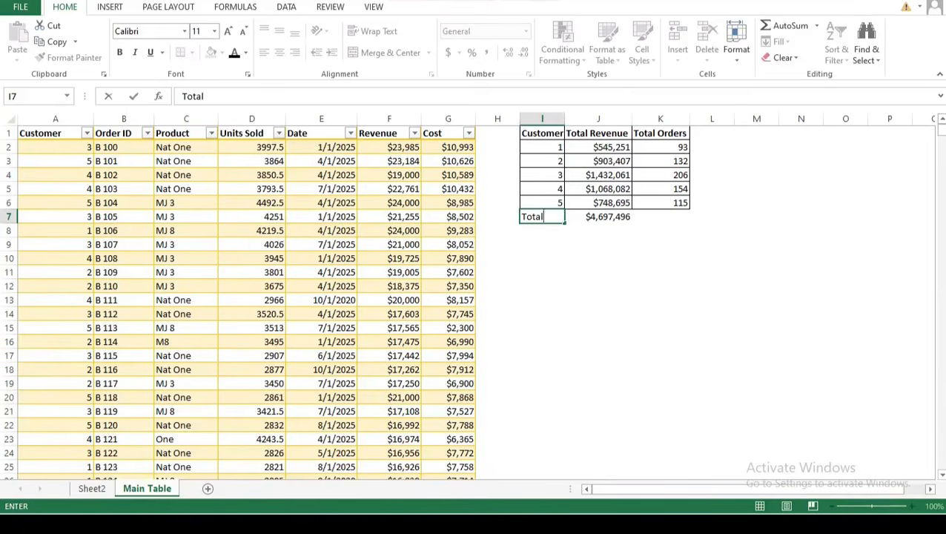
- Sum the Total Orders values K2:K6 in cell K7
click(661, 217)
text(=)
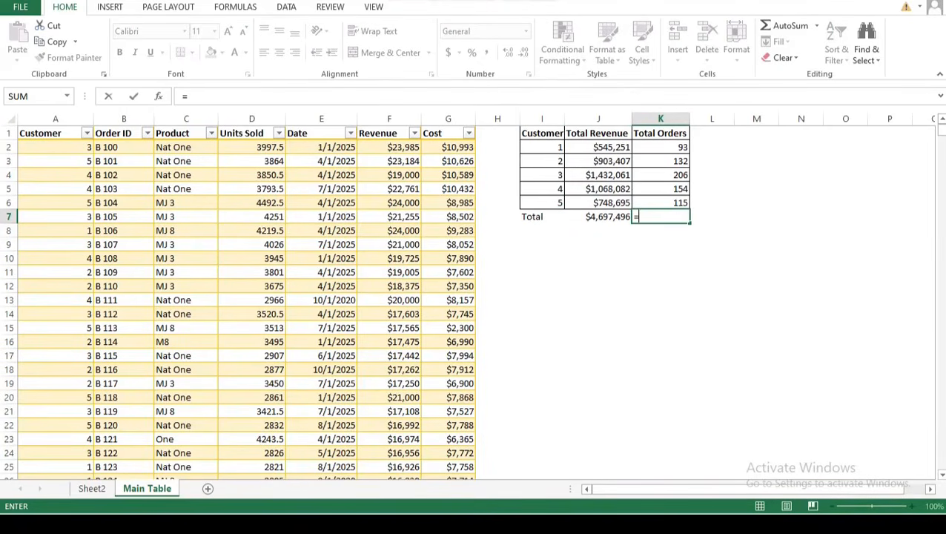
text(sum)
key(Tab)
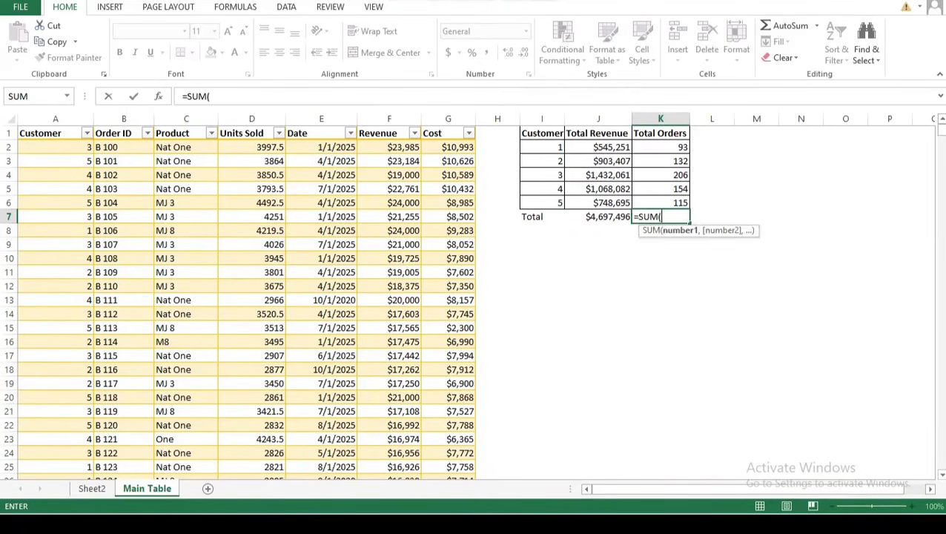
drag(661, 147, 660, 202)
key(Return)
click(598, 216)
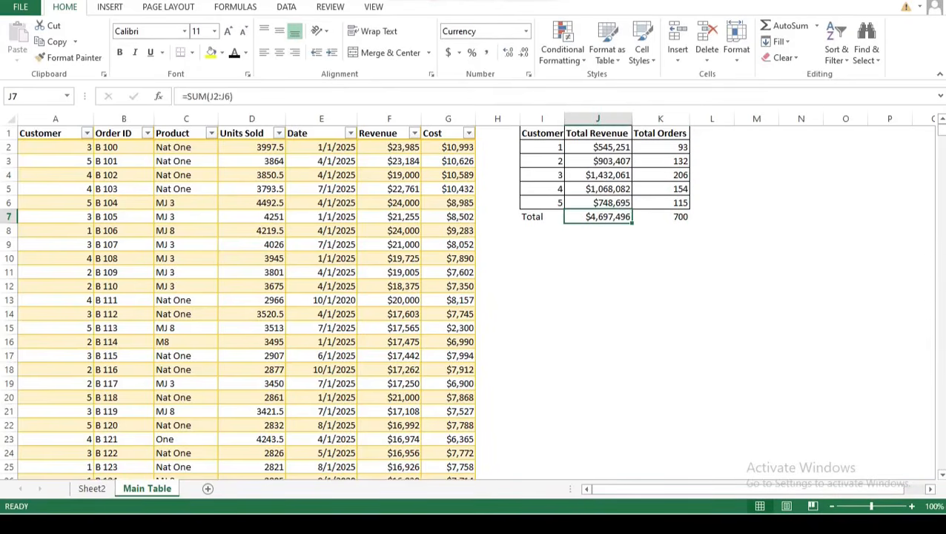
- Fill the summary's total row I7:K7 with the standard light blue color
drag(531, 216, 660, 216)
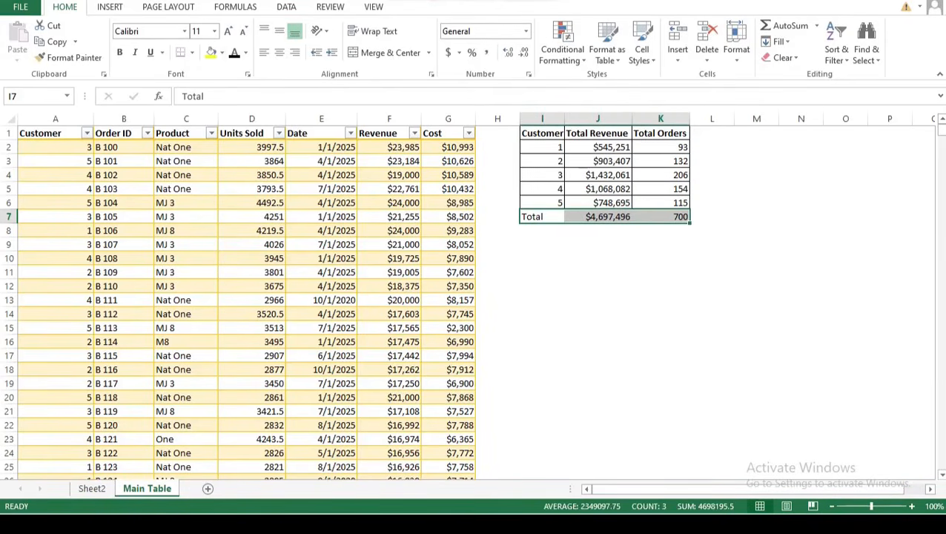
click(221, 53)
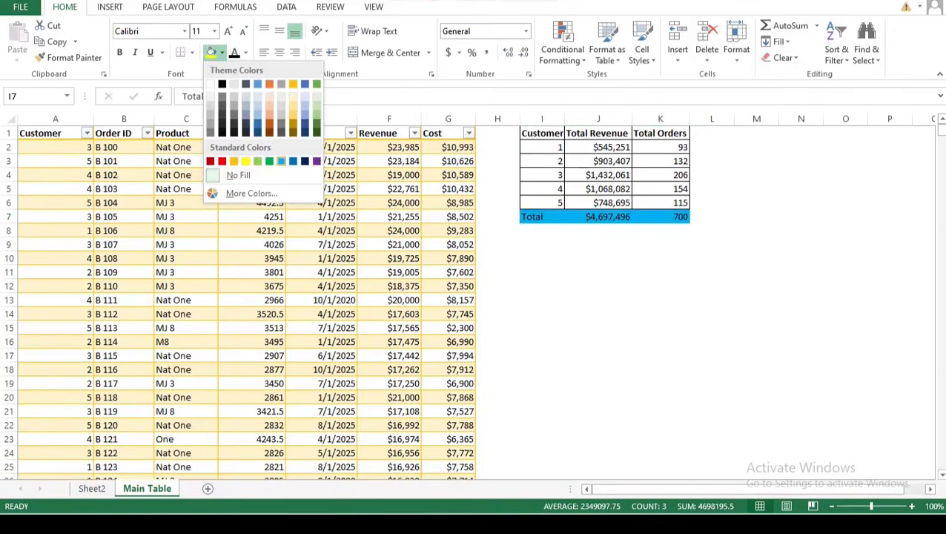
click(281, 161)
click(661, 369)
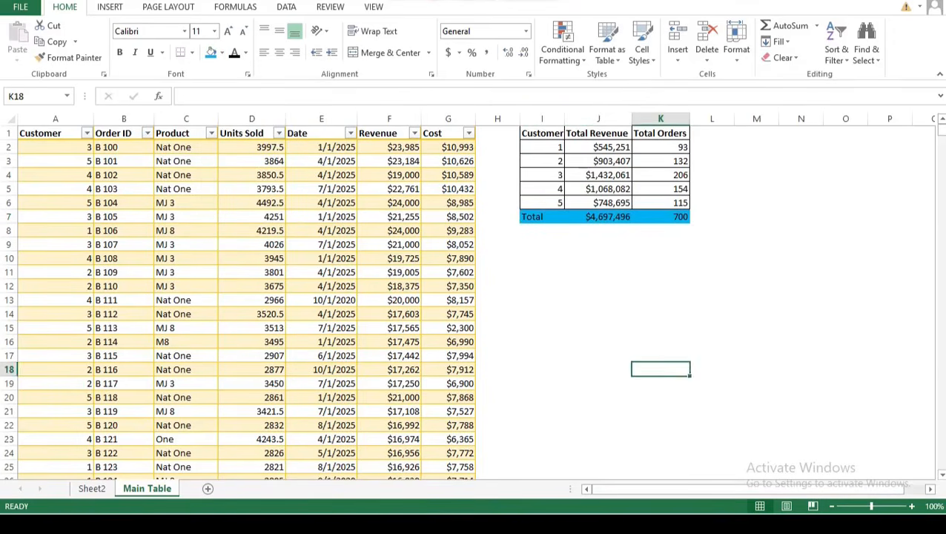
- Set the Revenue of order B 107 in cell F9 to 19300
click(389, 244)
text(1)
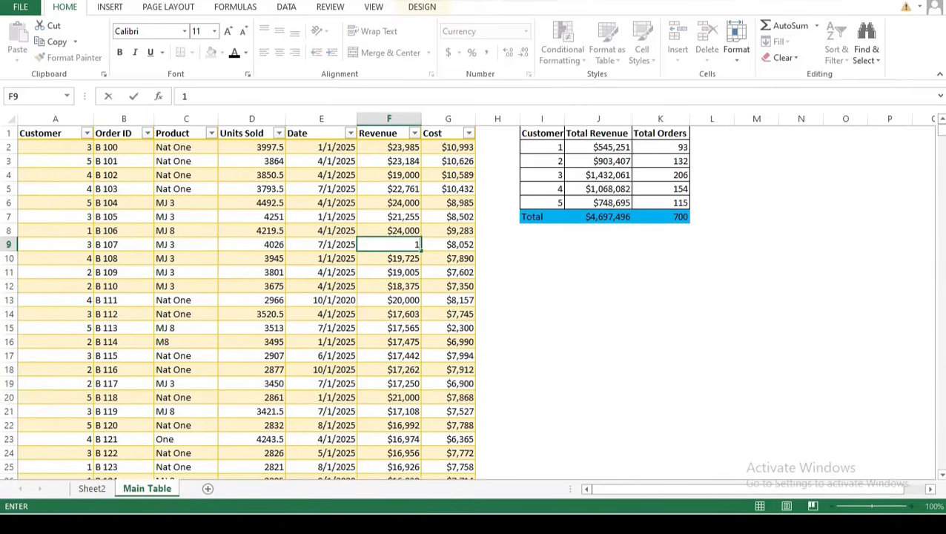
text(9300)
click(660, 356)
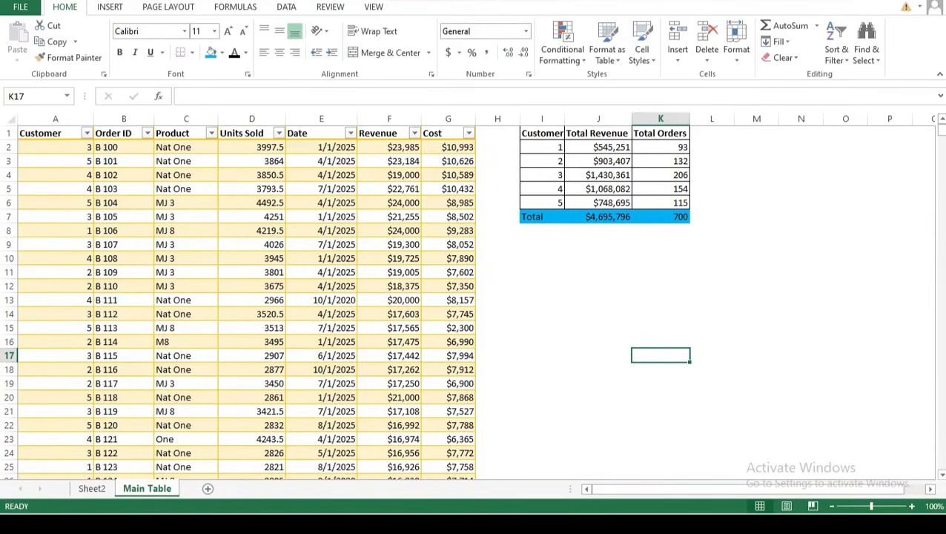
- Compare the PivotTable's revenue per customer and grand total with the formula summary on Main Table
click(92, 489)
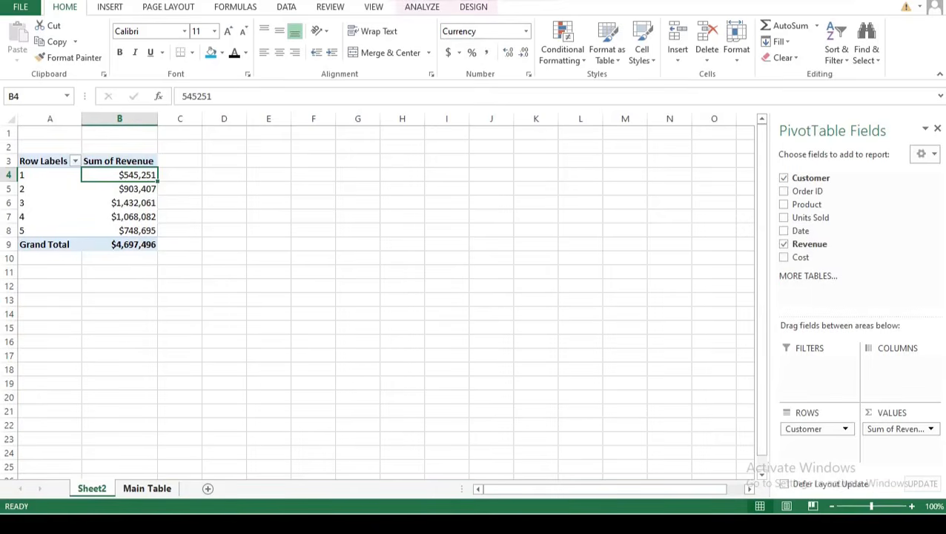
click(147, 488)
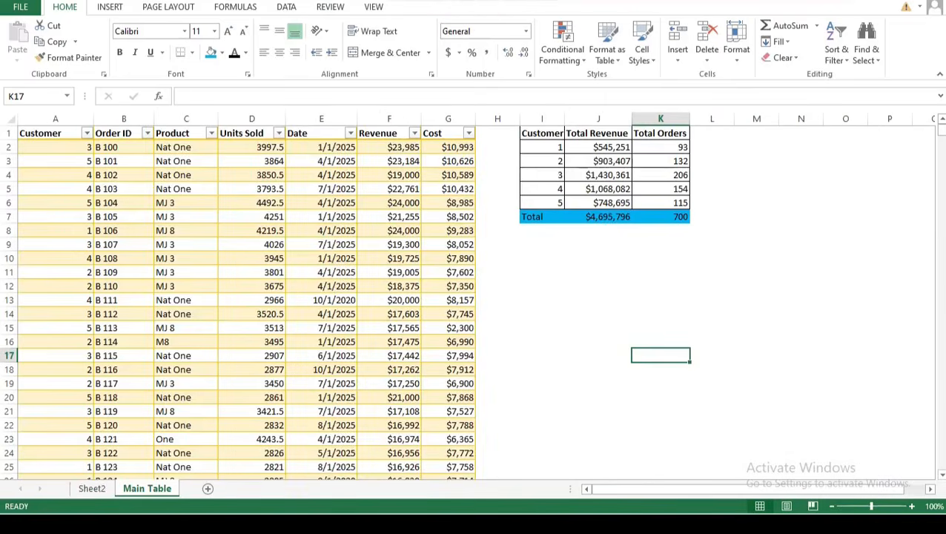
click(92, 488)
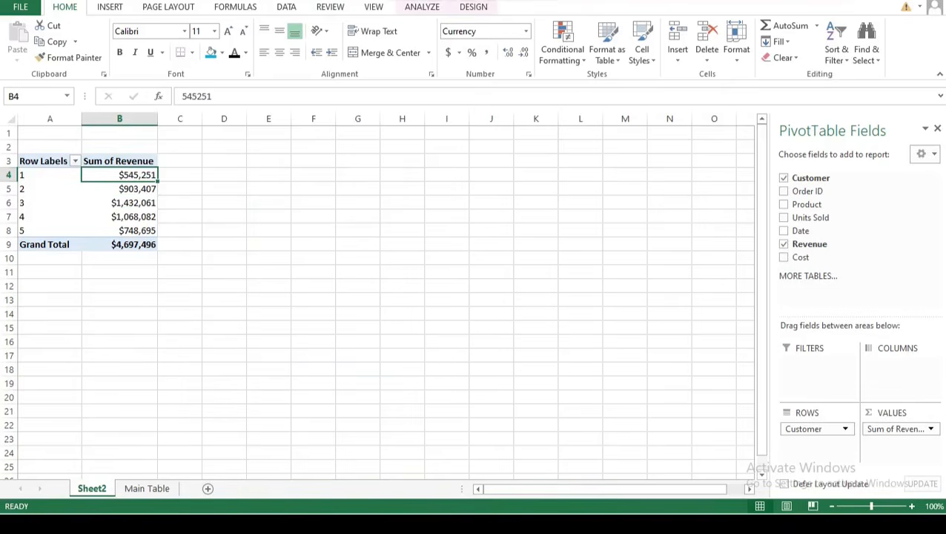
- Add the Order ID count to the PivotTable's values and compare it with the Total Orders column on Main Table
click(119, 203)
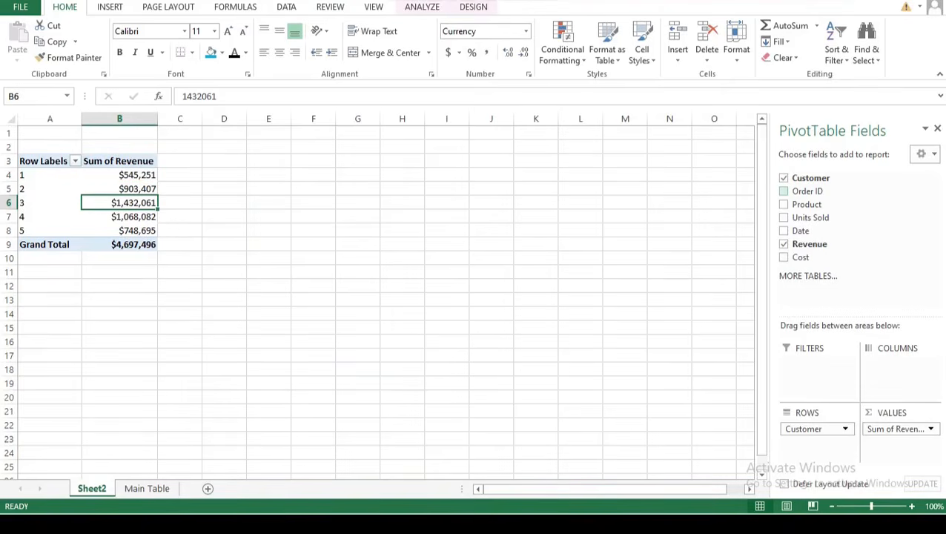
click(783, 191)
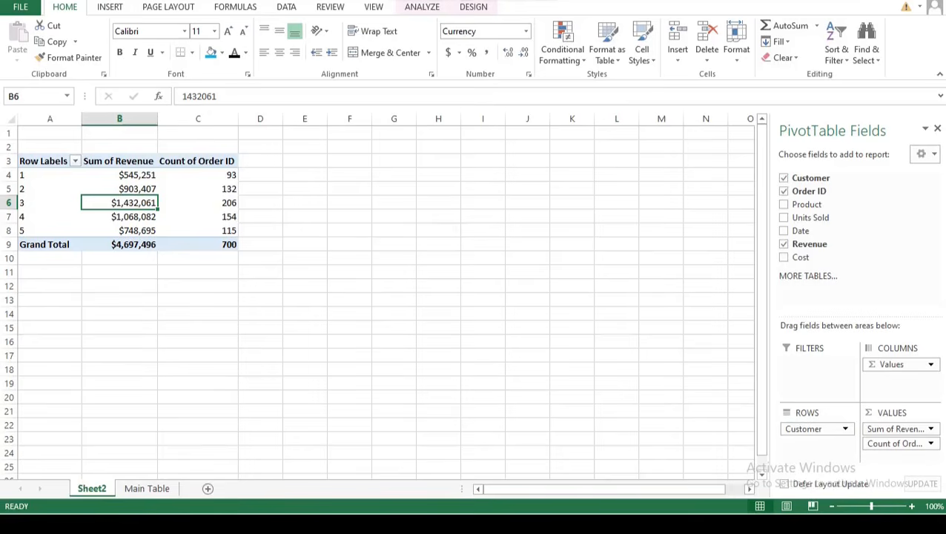
click(197, 175)
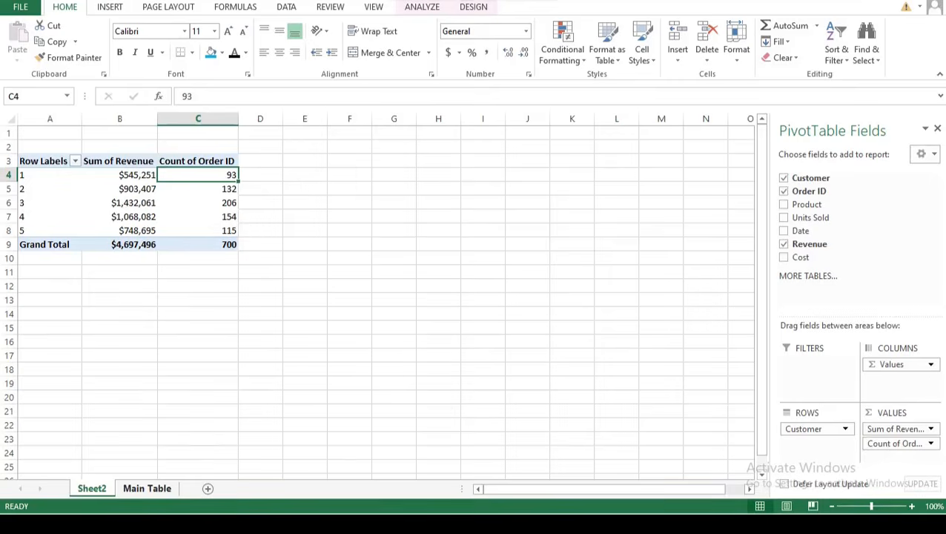
click(147, 488)
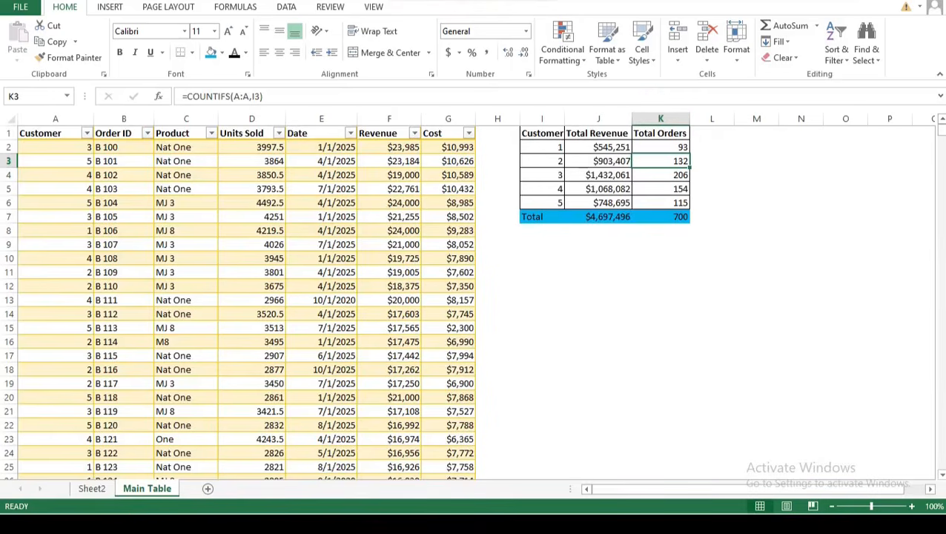
click(92, 489)
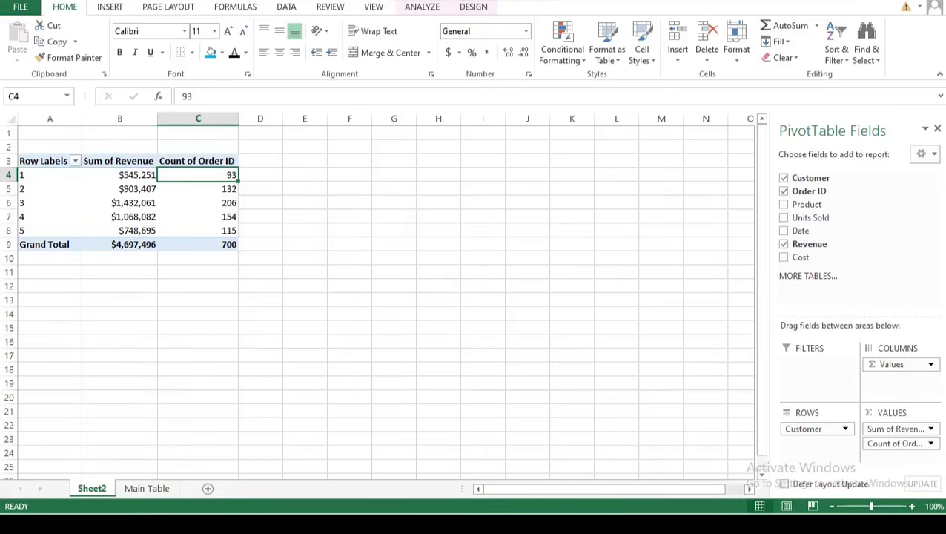
- Remove the Order ID count from the PivotTable, leaving only revenue per customer
key(ctrl+z)
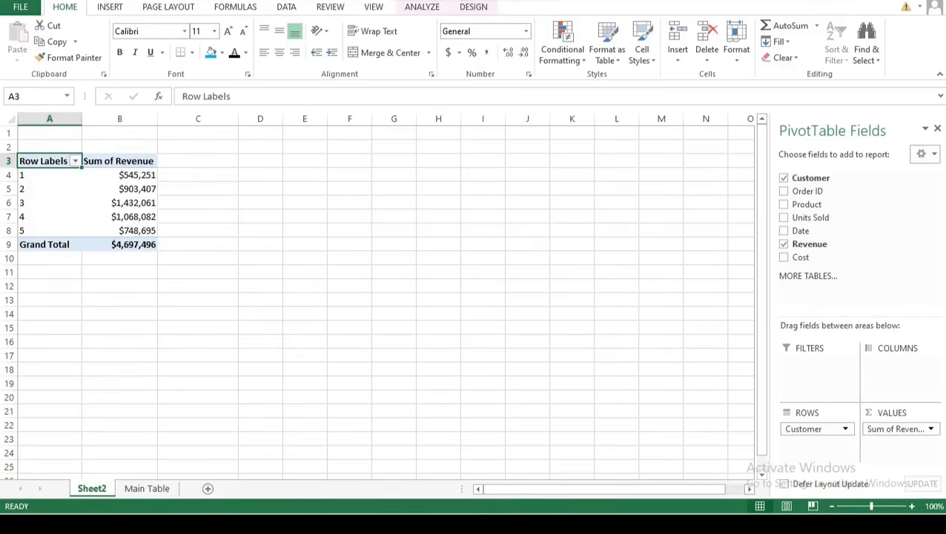
key(ctrl+y)
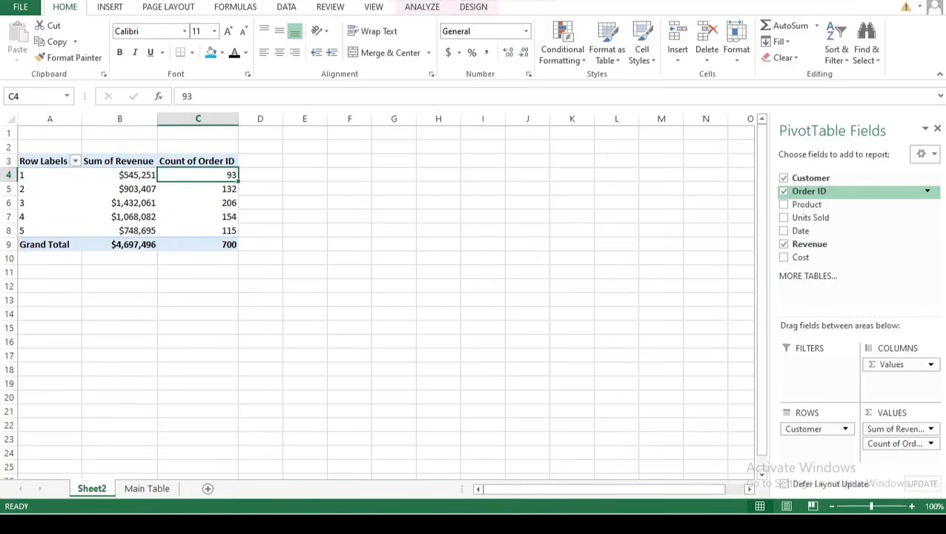
click(784, 192)
click(119, 203)
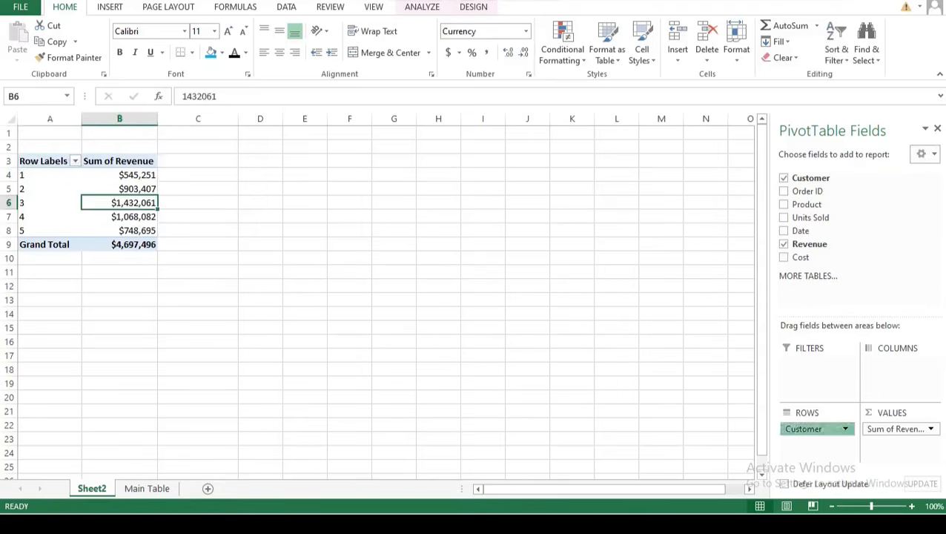
- Take the Customer field out of the PivotTable's rows and undo the removal
drag(808, 429, 630, 371)
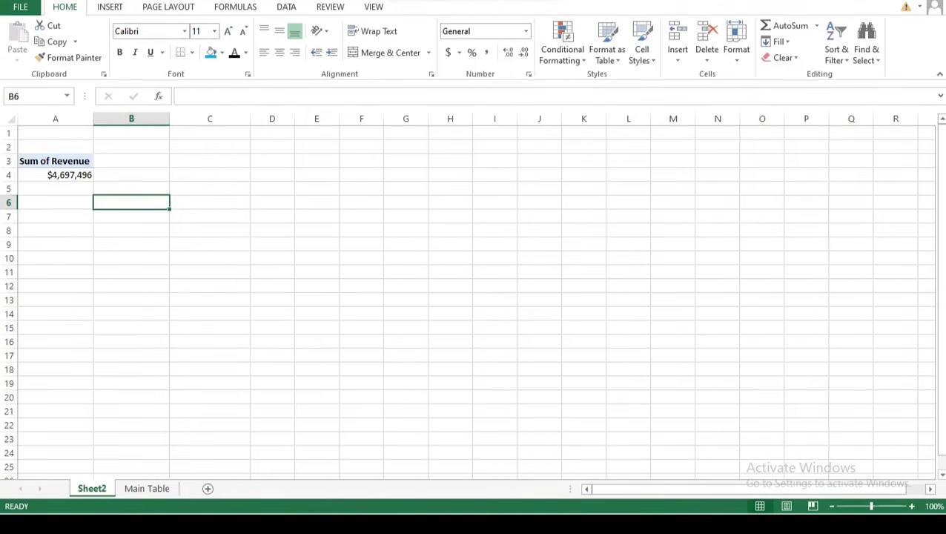
click(55, 174)
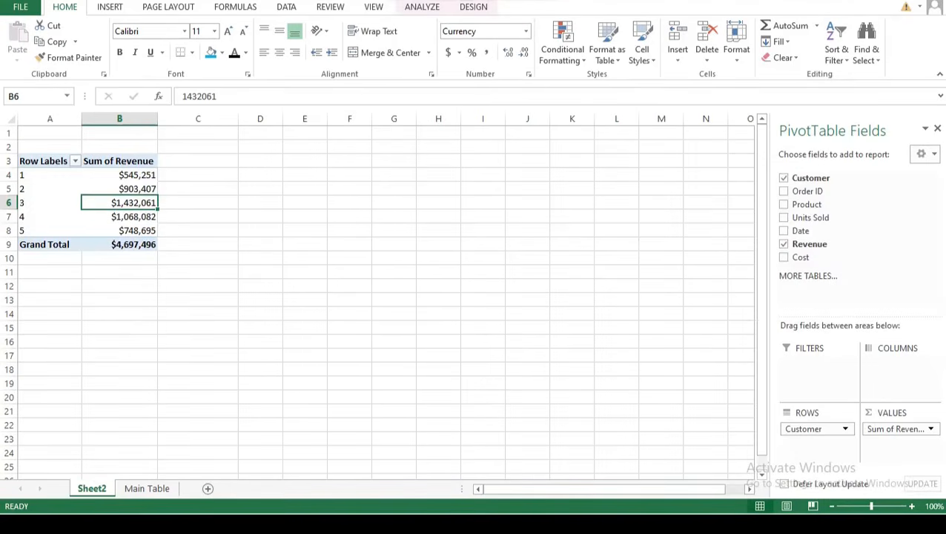
click(438, 397)
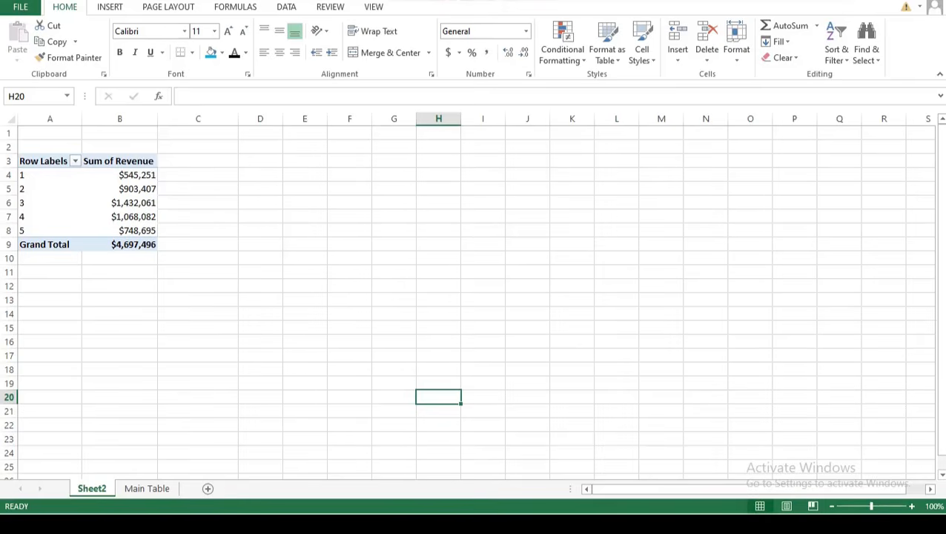
- Sort the PivotTable by Sum of Revenue from largest to smallest
click(121, 188)
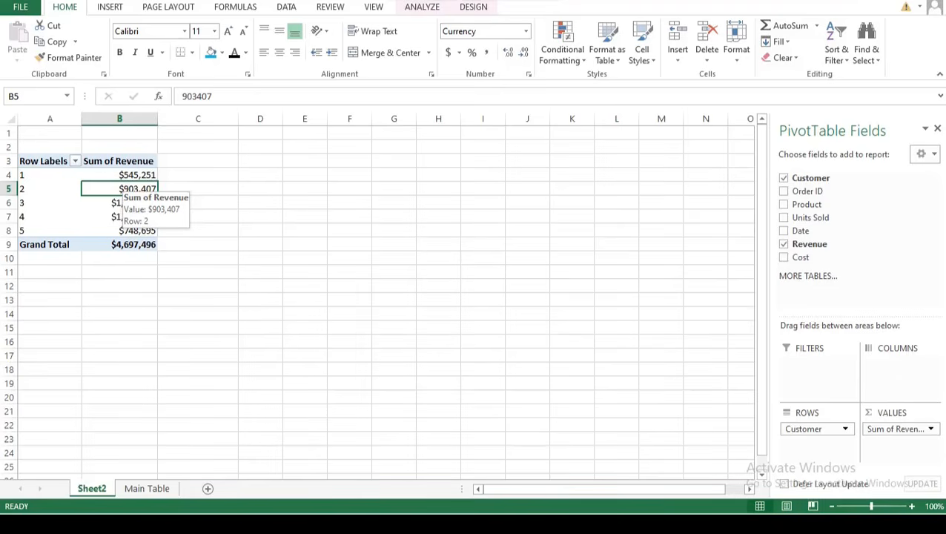
click(108, 175)
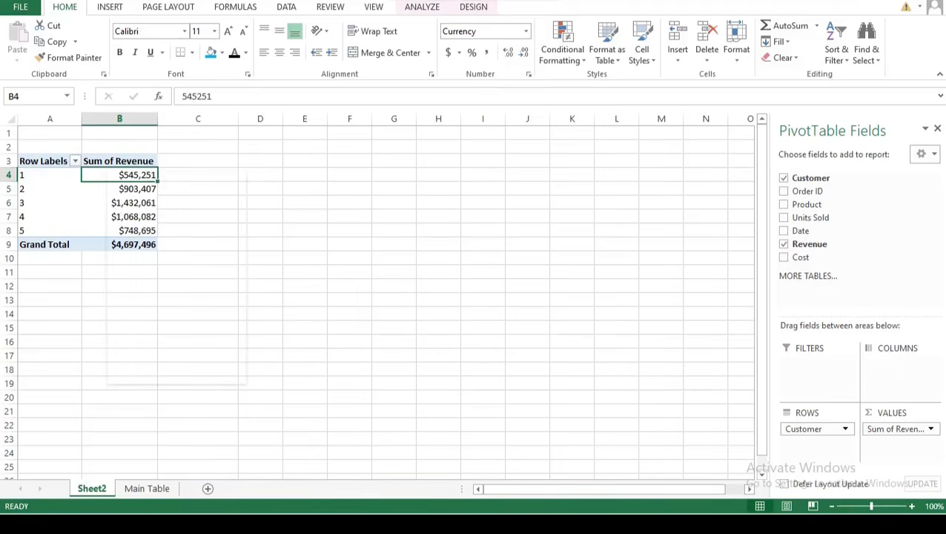
right_click(107, 175)
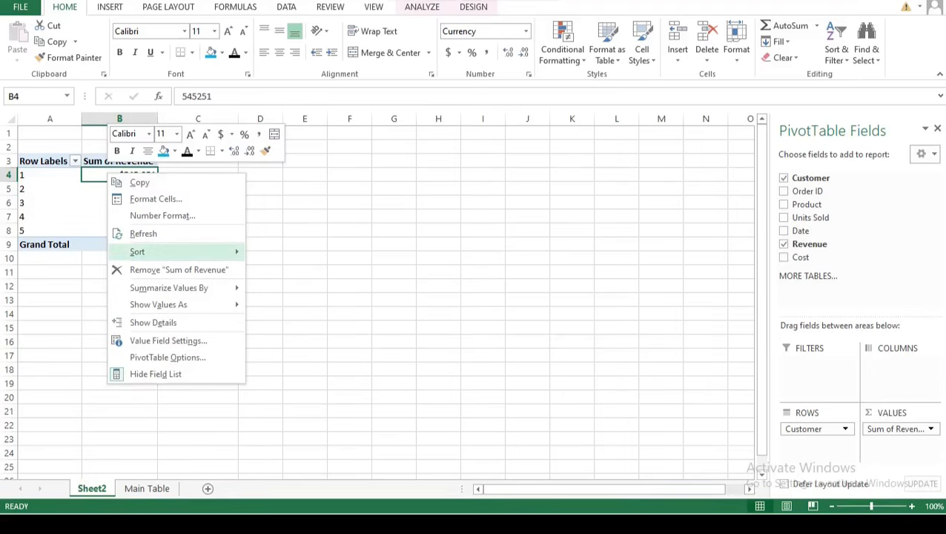
mouse_move(170, 252)
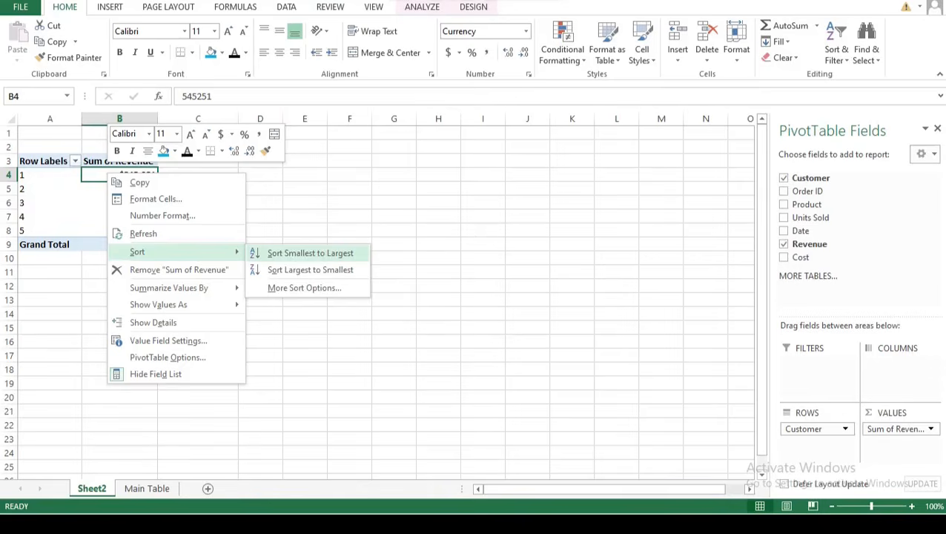
click(310, 270)
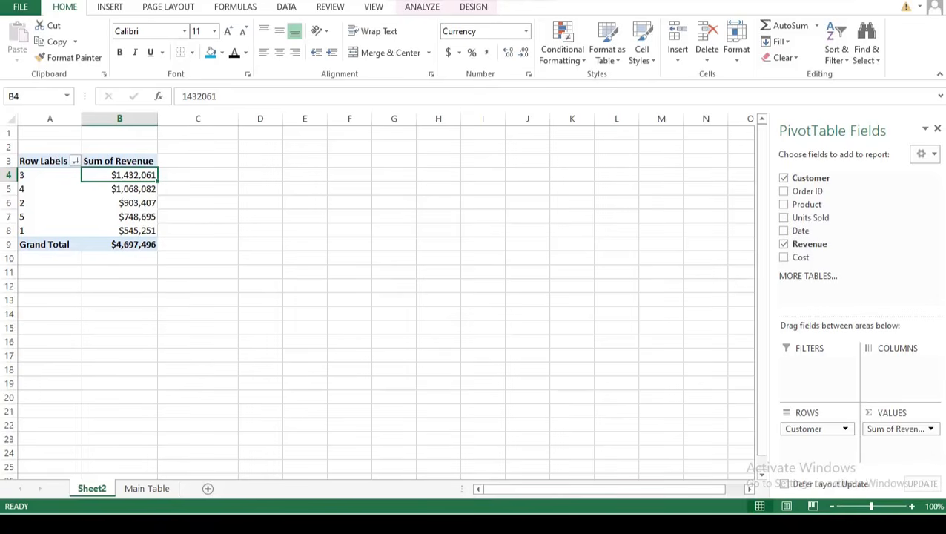
- Sort the PivotTable's customer row labels from smallest to largest
click(57, 175)
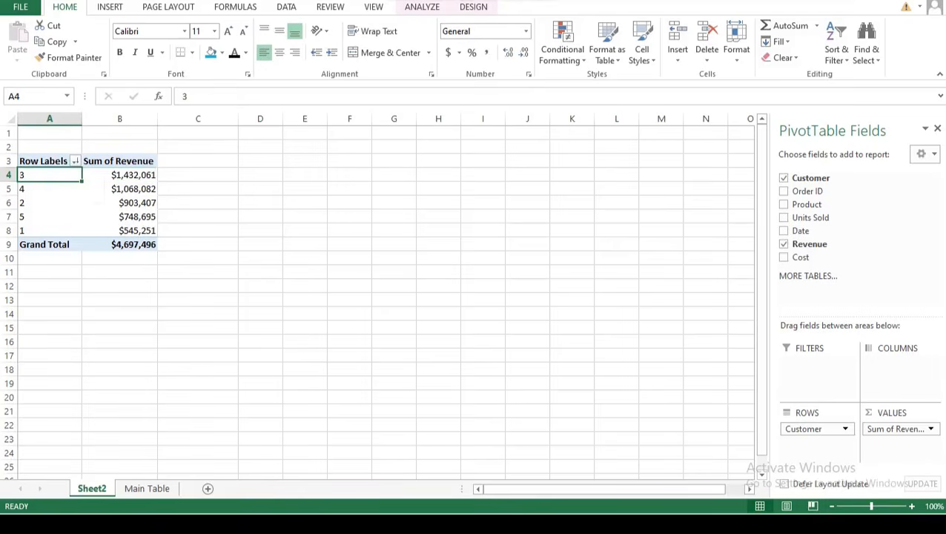
right_click(57, 174)
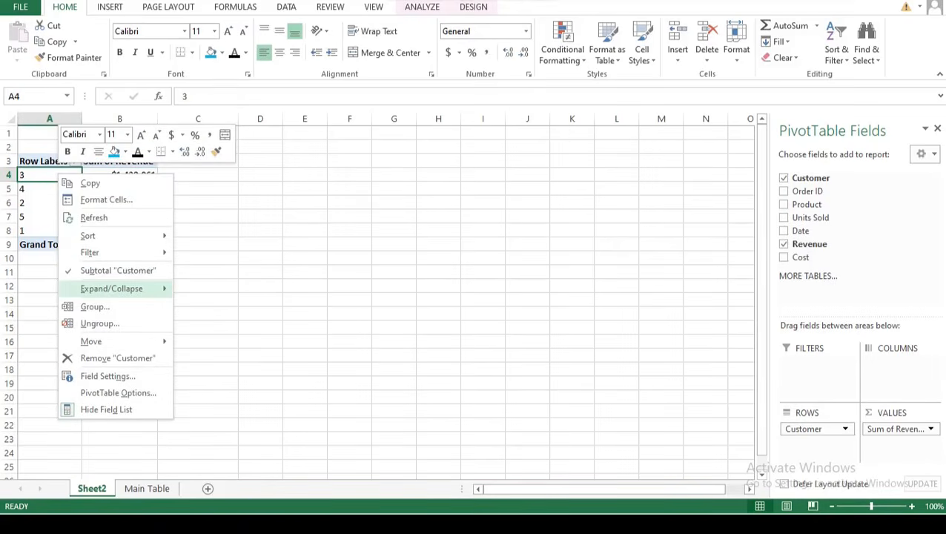
mouse_move(96, 235)
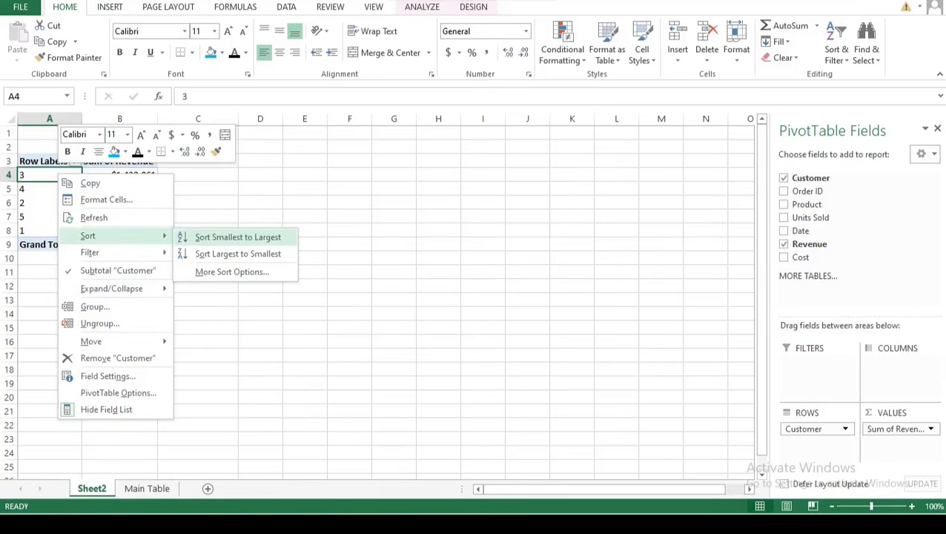
click(237, 237)
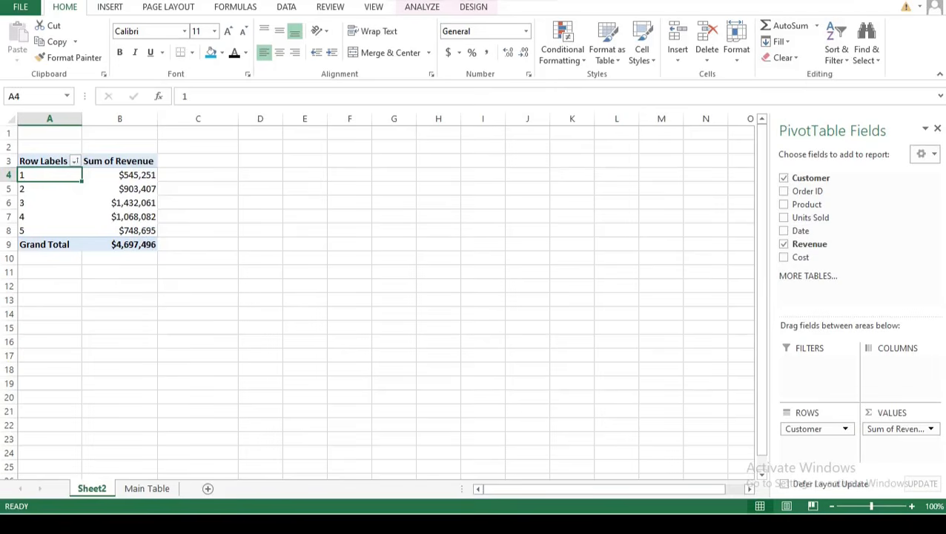
- Filter the PivotTable's row labels to exclude customers 3 and 5
click(75, 161)
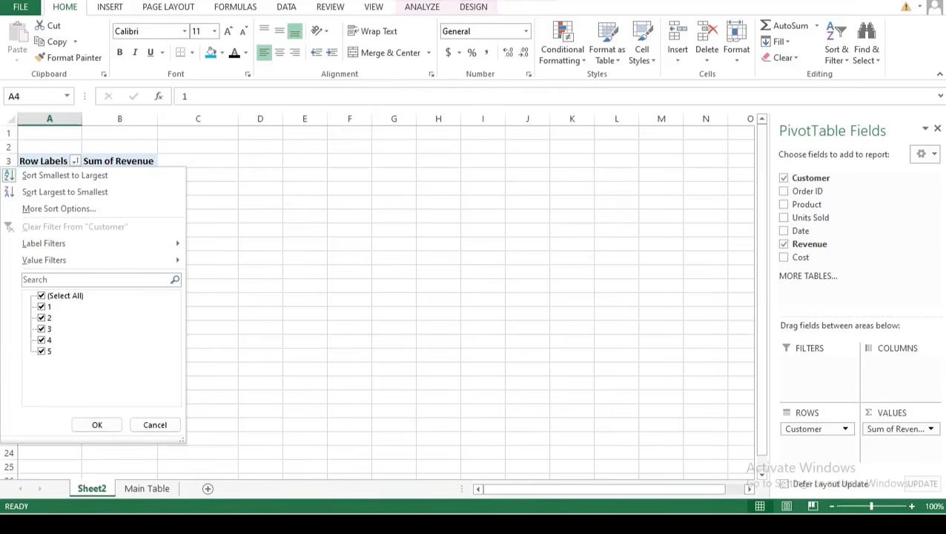
click(42, 328)
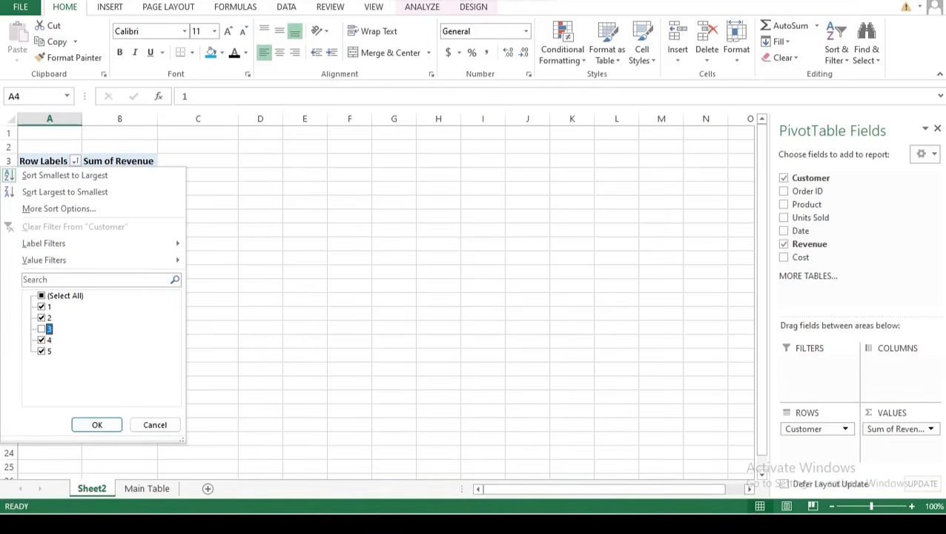
click(42, 351)
click(97, 424)
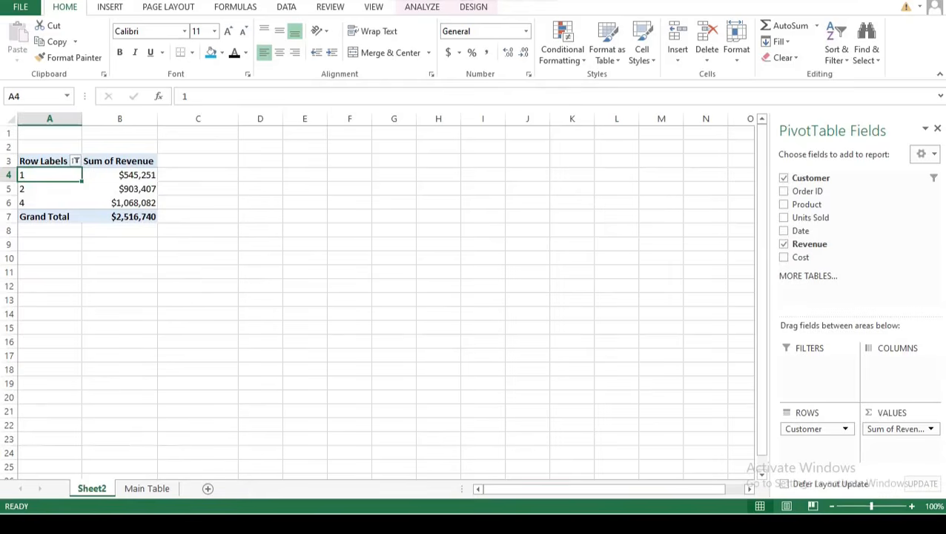
click(119, 286)
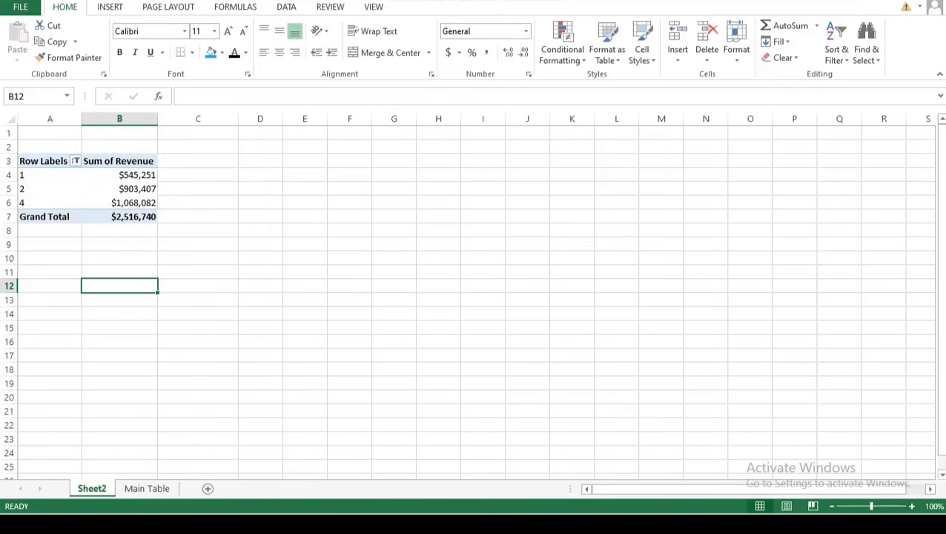
- Replace the customer selection with a value filter showing customers whose Sum of Revenue is greater than 600000
click(75, 161)
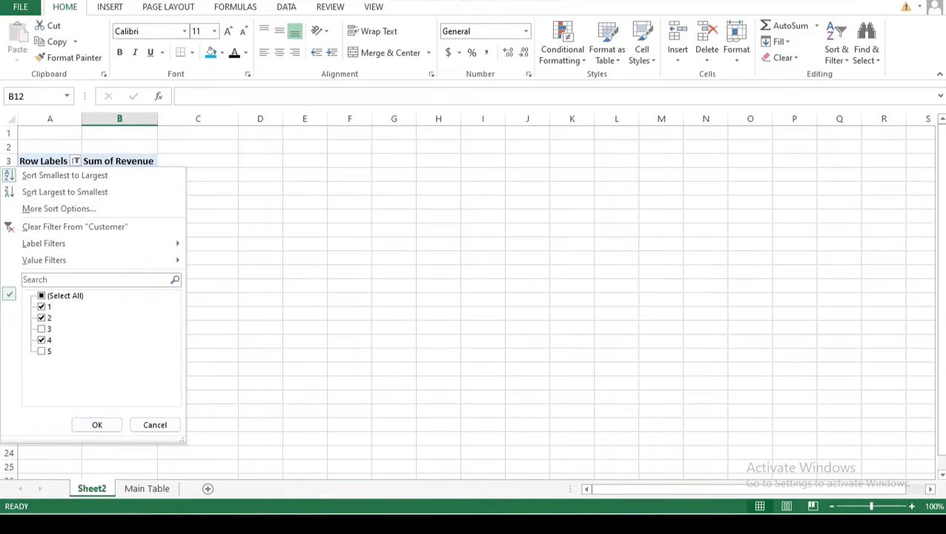
click(42, 296)
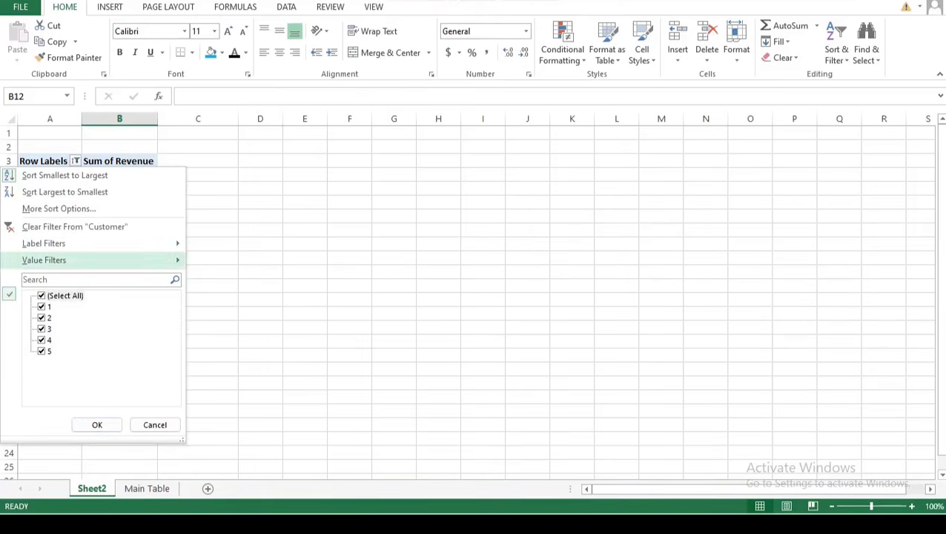
mouse_move(101, 261)
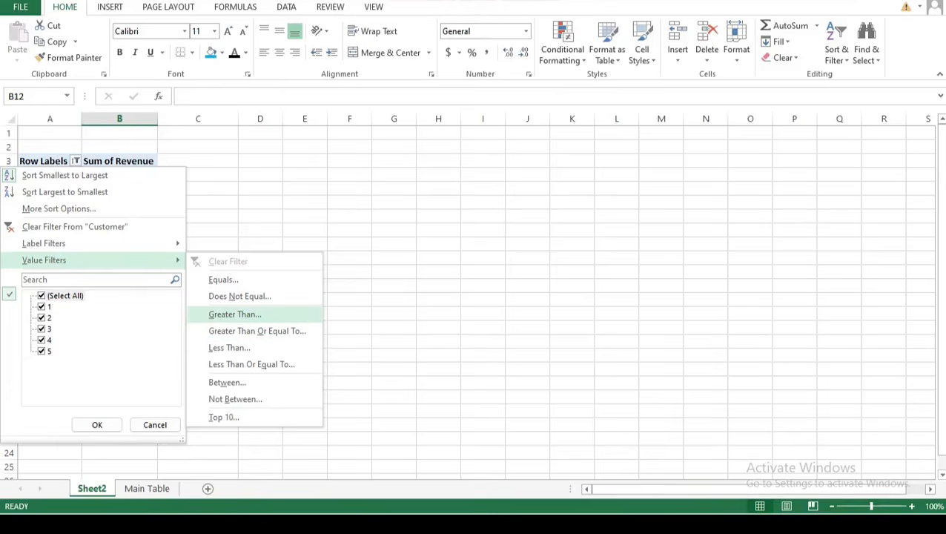
key(Return)
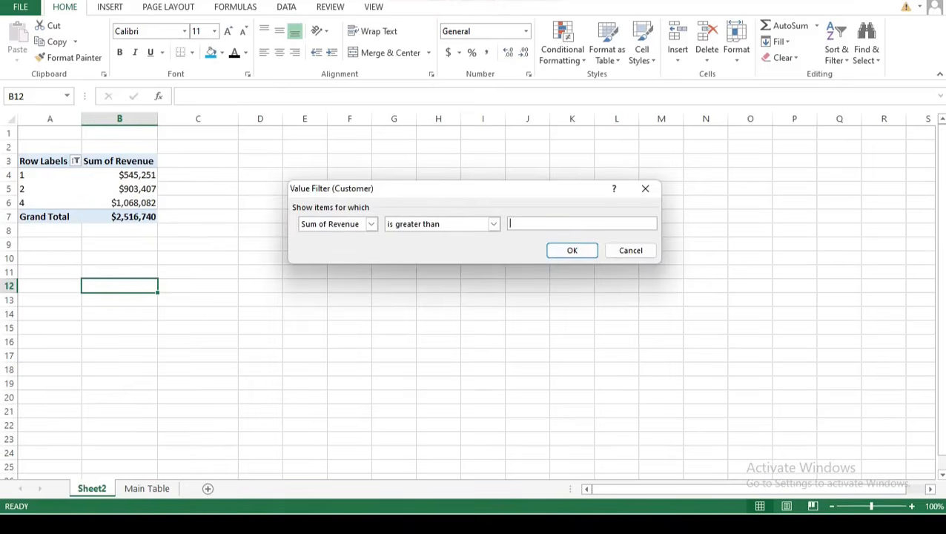
text(600000)
key(Return)
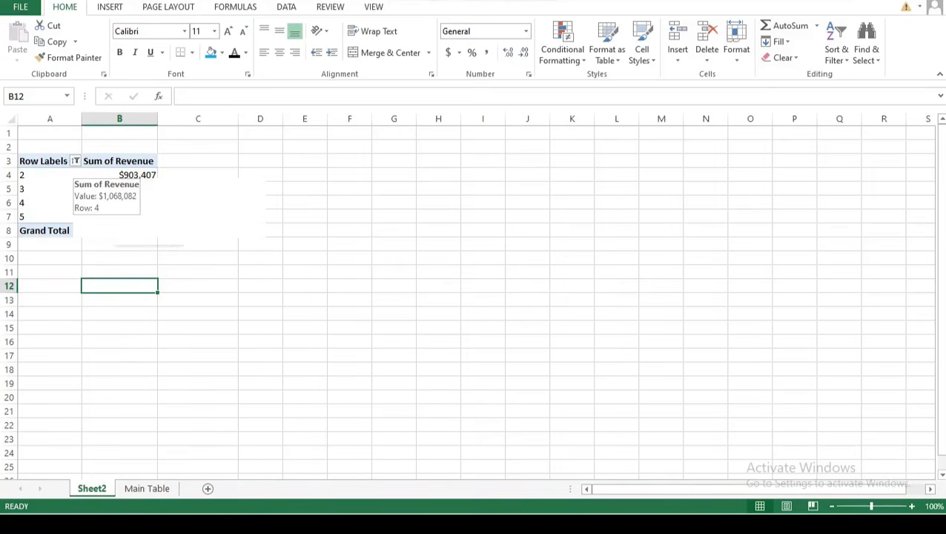
- Clear the row label filter to show all five customers again
click(75, 161)
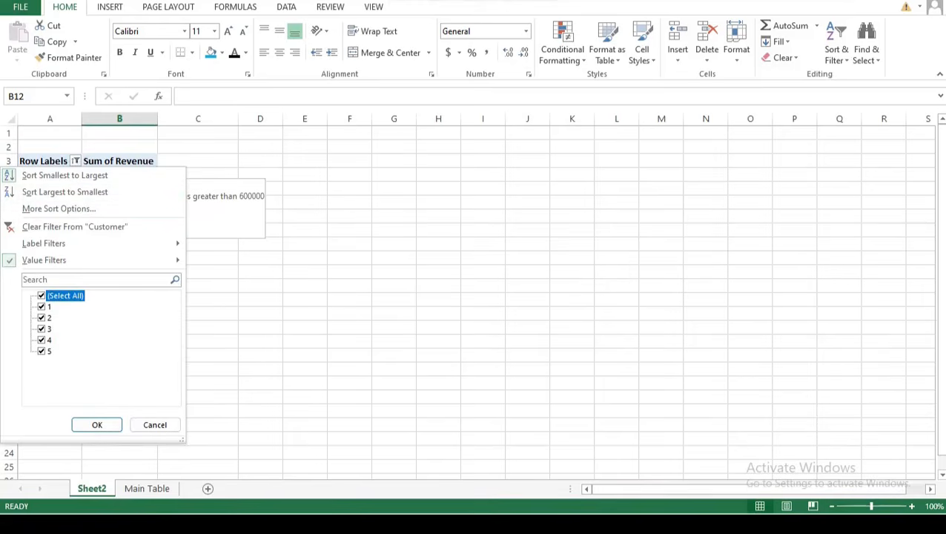
click(41, 295)
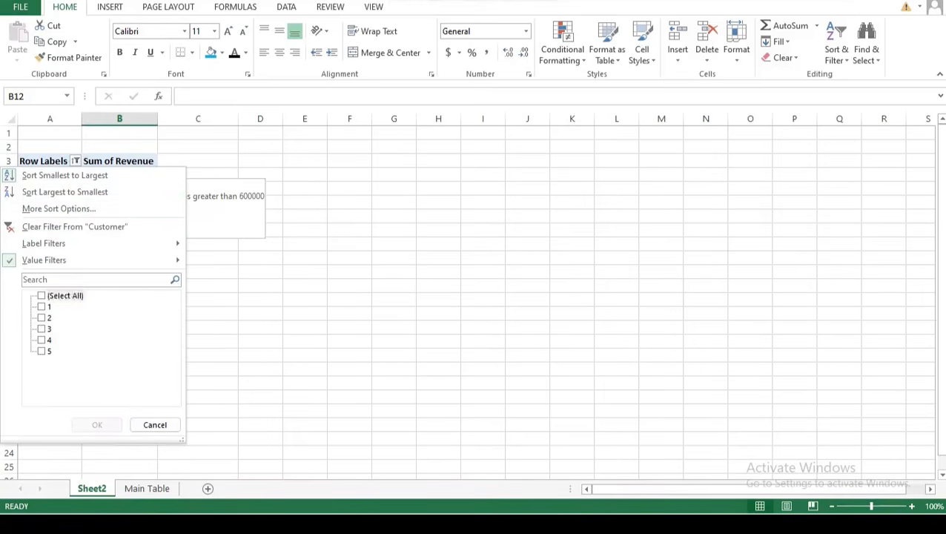
click(41, 296)
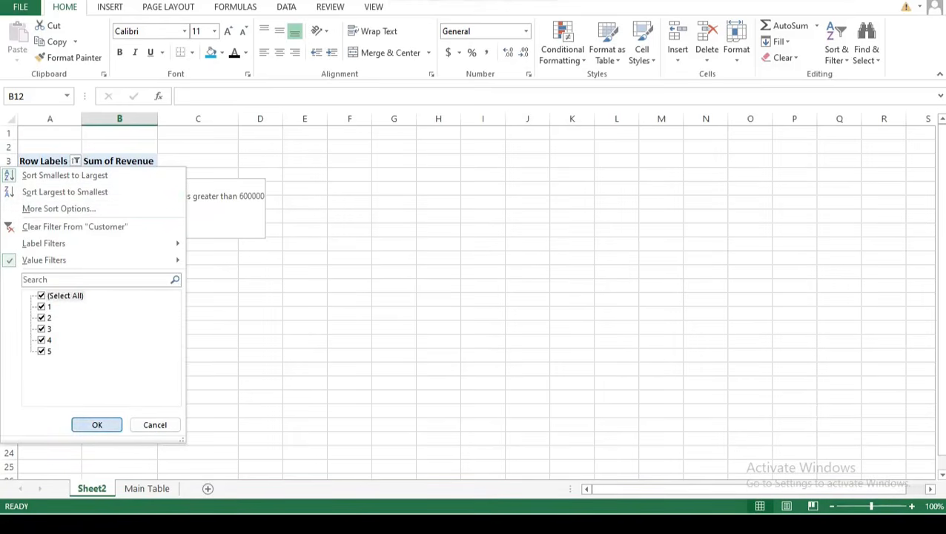
click(98, 425)
click(304, 272)
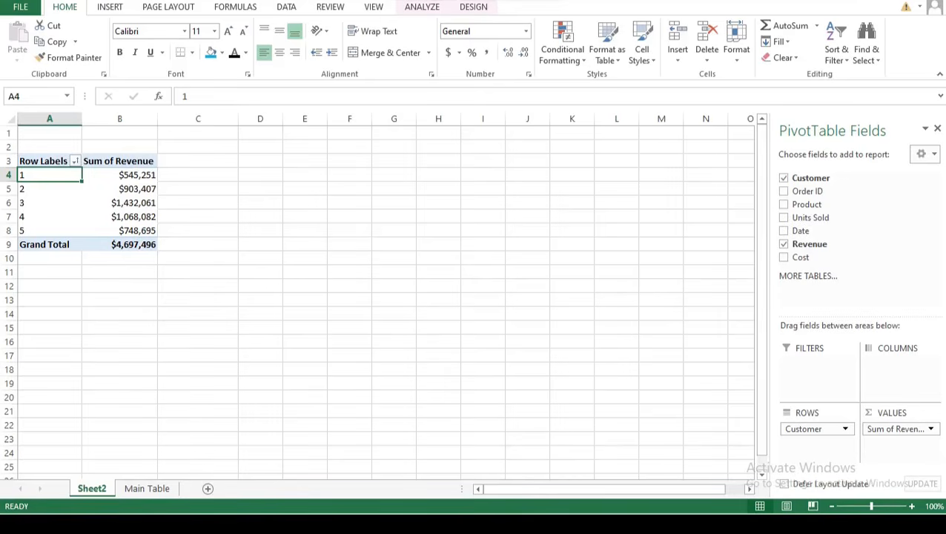
- Add the Product field as a report filter and filter the PivotTable to product MJ 5
drag(806, 204, 816, 364)
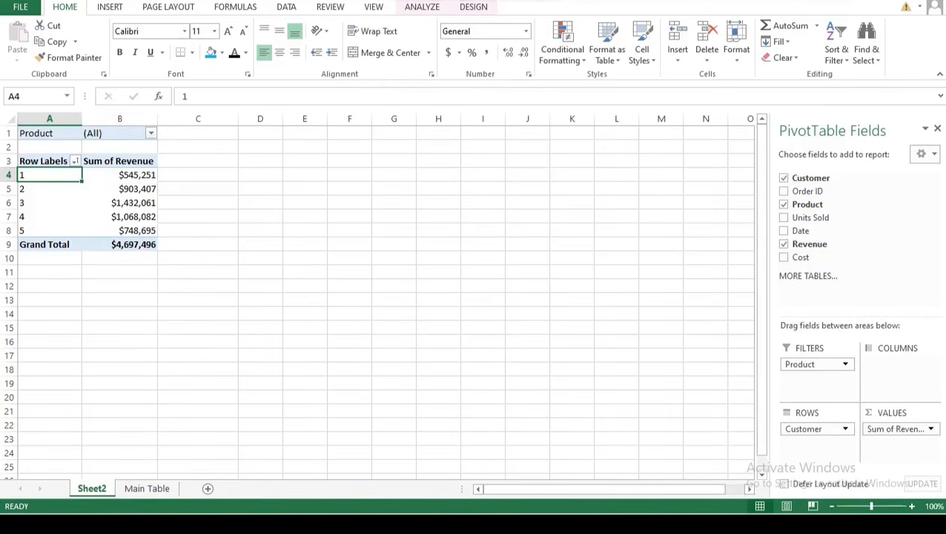
click(151, 133)
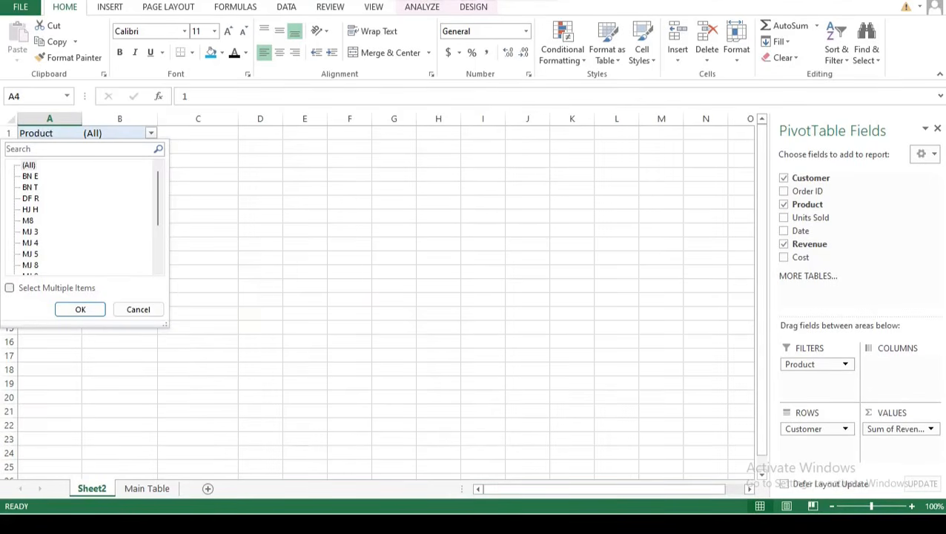
click(31, 254)
click(80, 309)
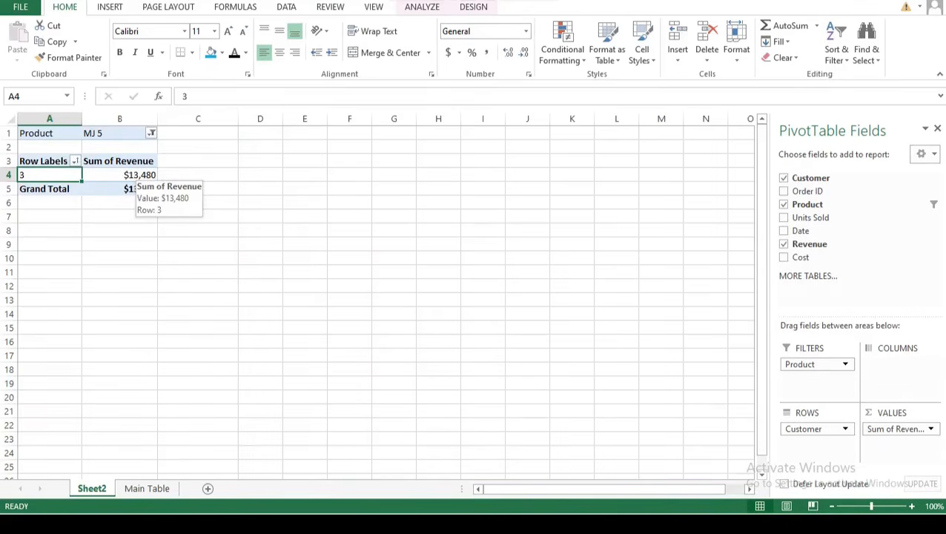
- Extend the Product filter to BN T, HJ H, MJ 3, MJ 5 and Nat One, and remove Product from the report filters
click(151, 133)
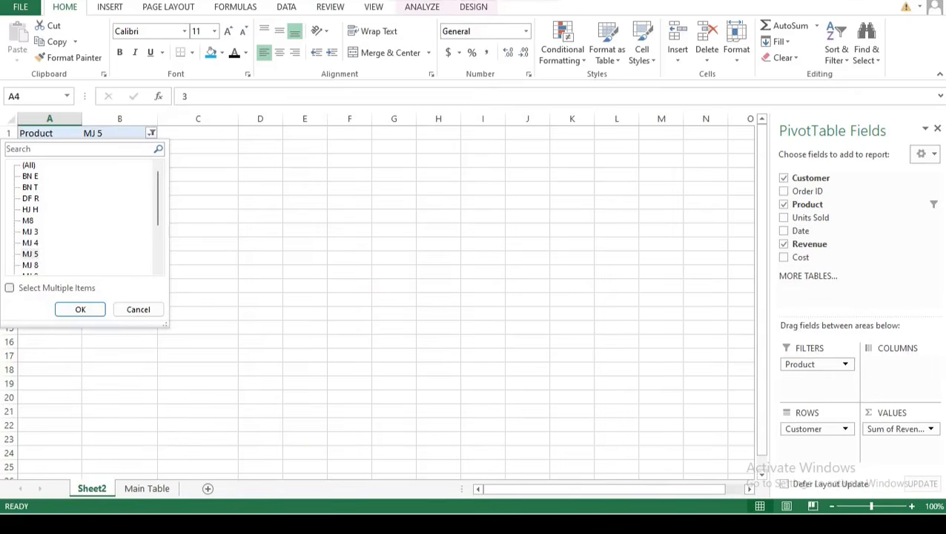
click(9, 287)
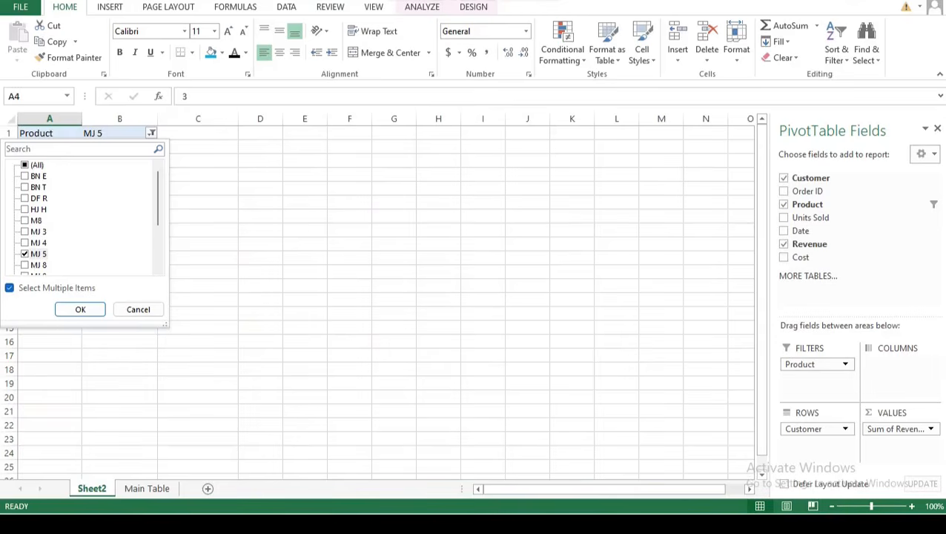
click(38, 209)
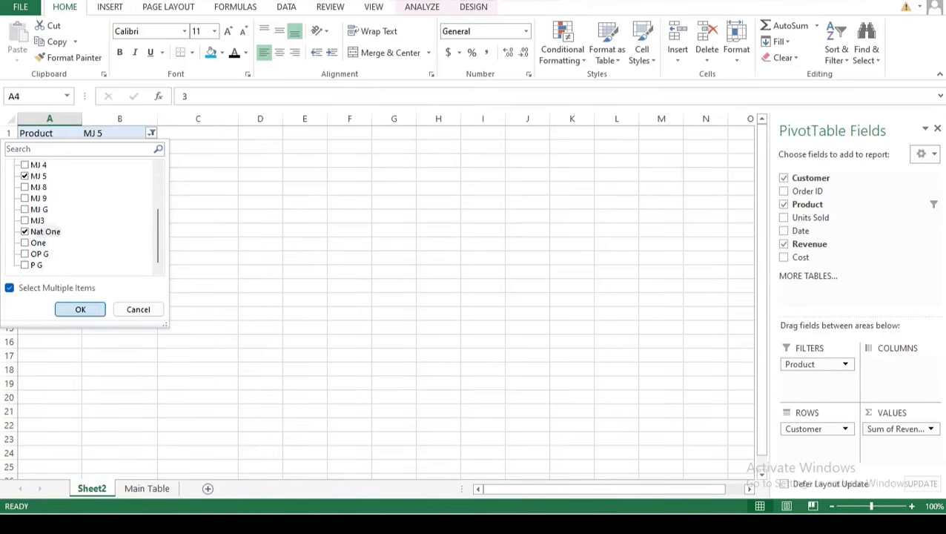
click(80, 309)
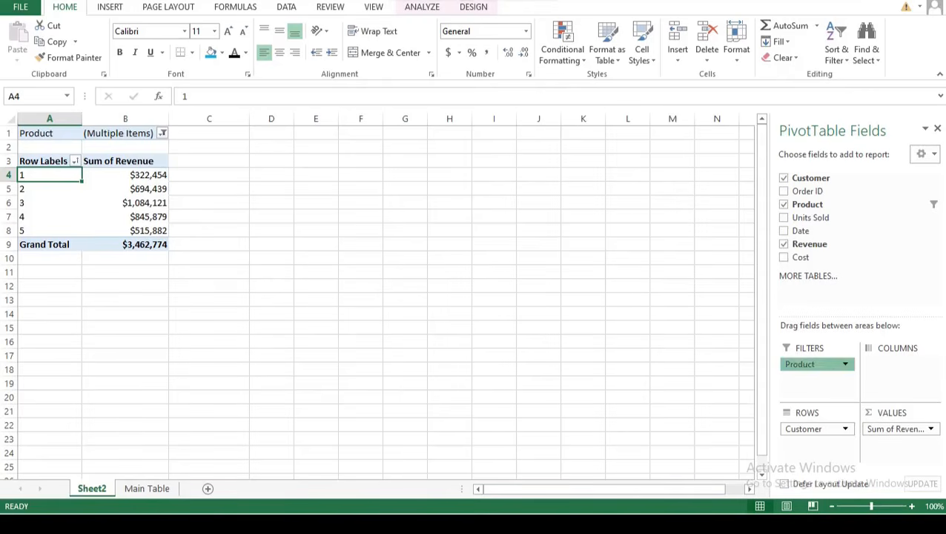
drag(811, 364, 600, 356)
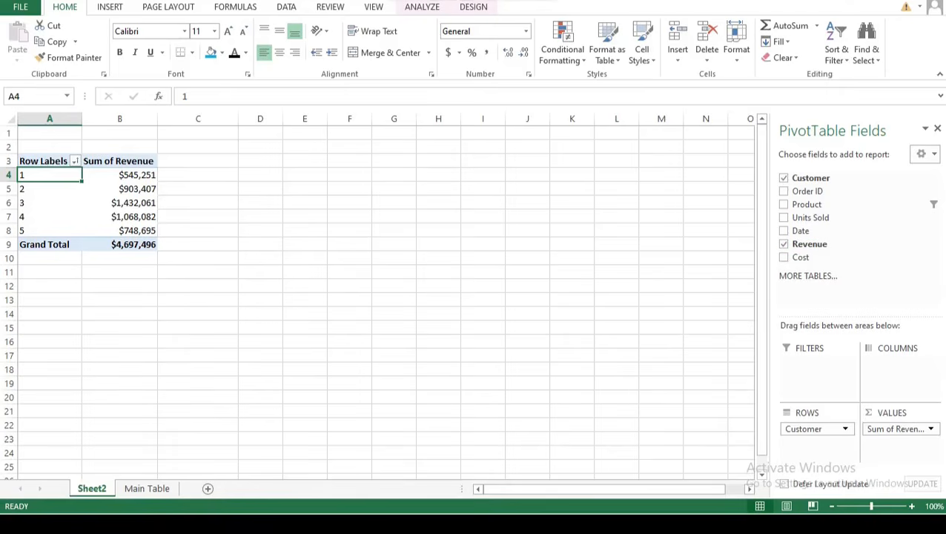
- Add Revenue as a second value field and show its values as % of Column Total
drag(810, 244, 898, 443)
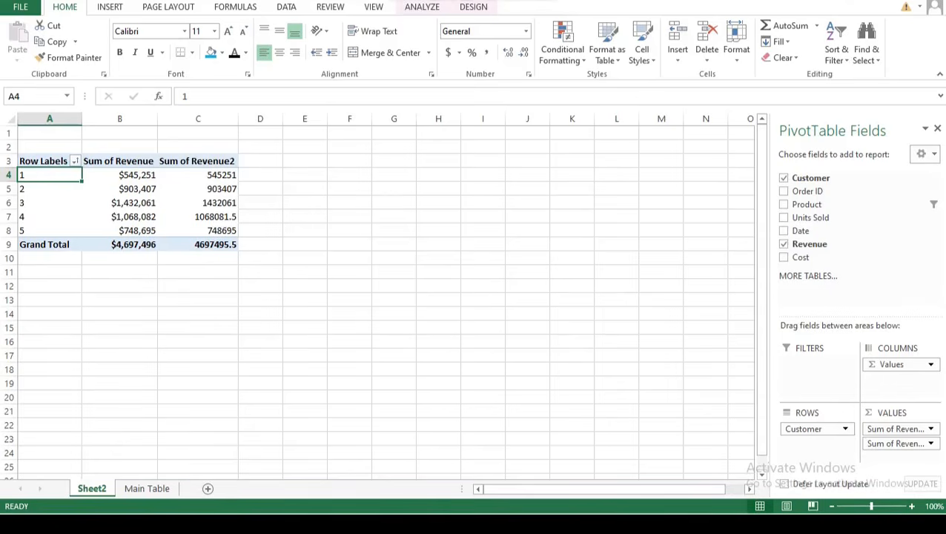
click(205, 175)
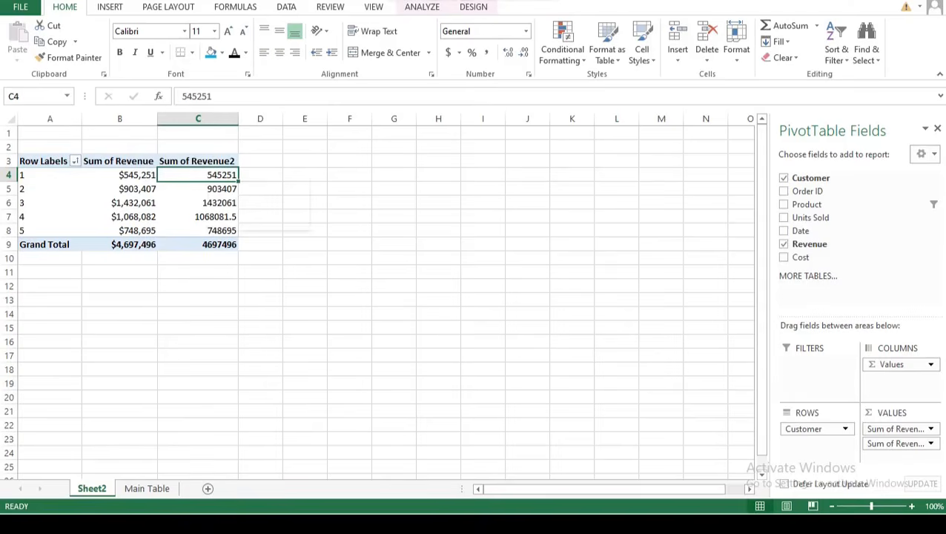
right_click(205, 176)
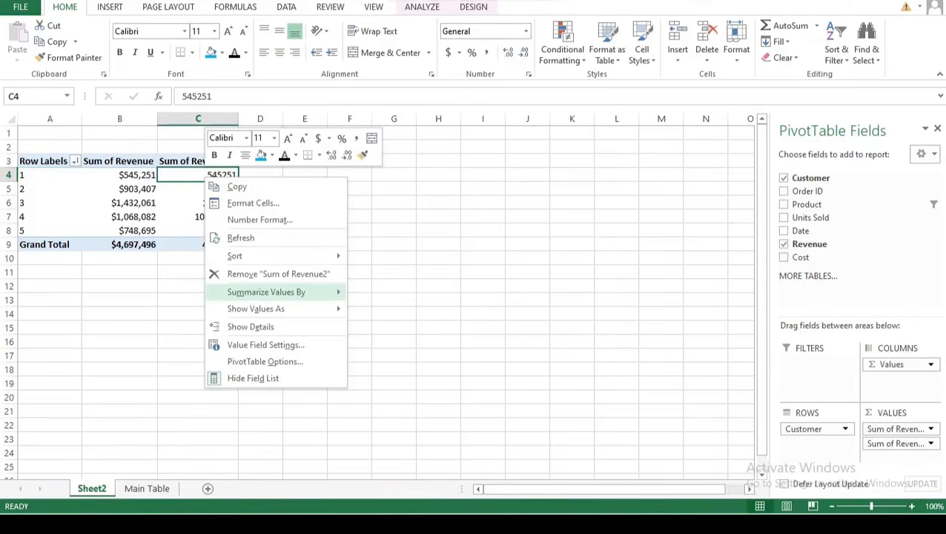
mouse_move(266, 292)
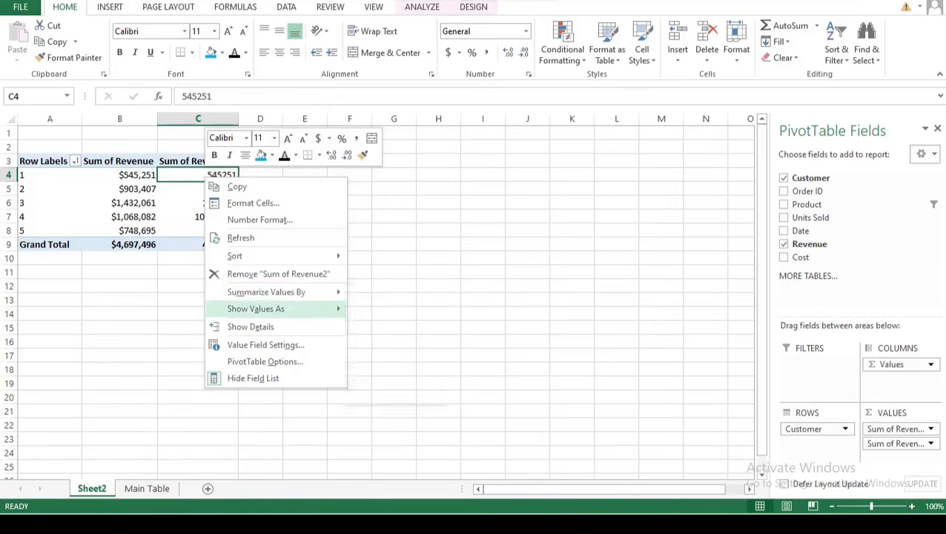
mouse_move(256, 308)
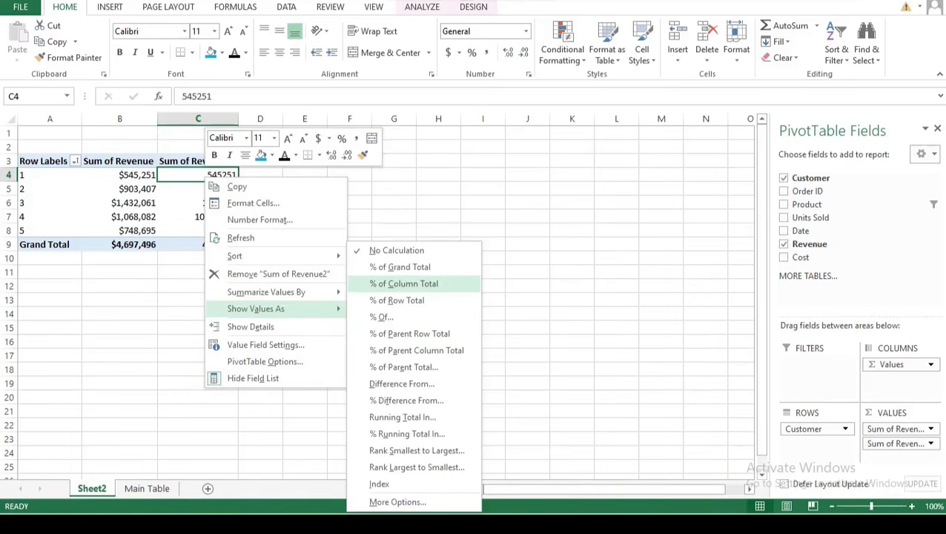
click(403, 283)
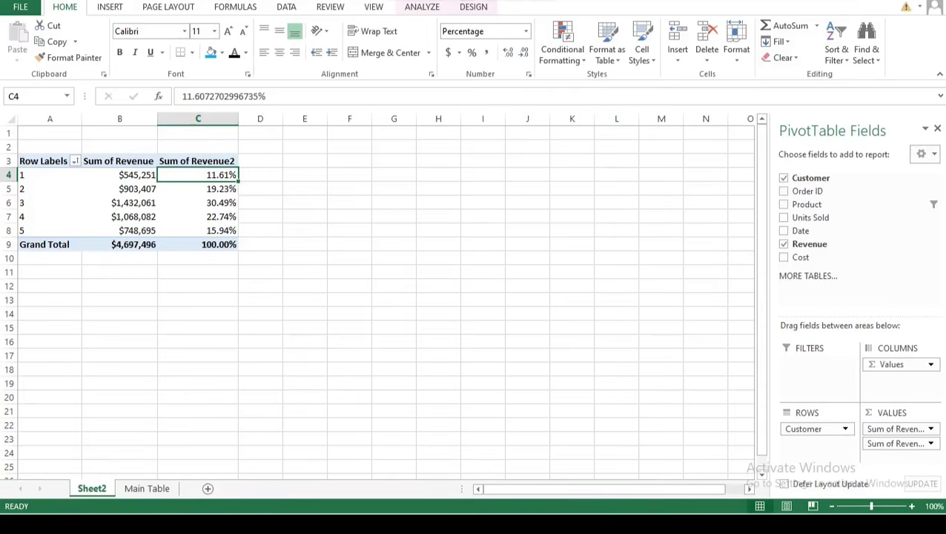
- Rename the second revenue value field as "% of Revenue"
click(197, 161)
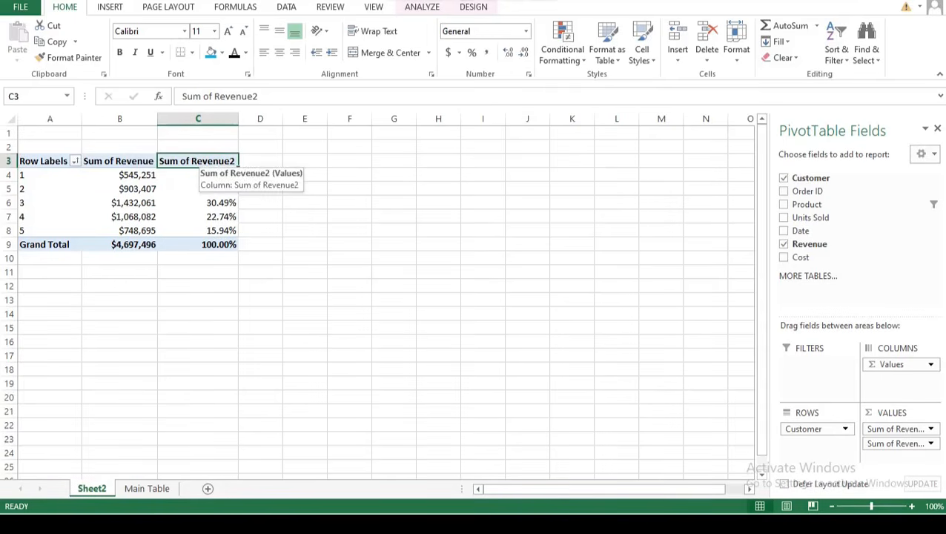
double_click(197, 161)
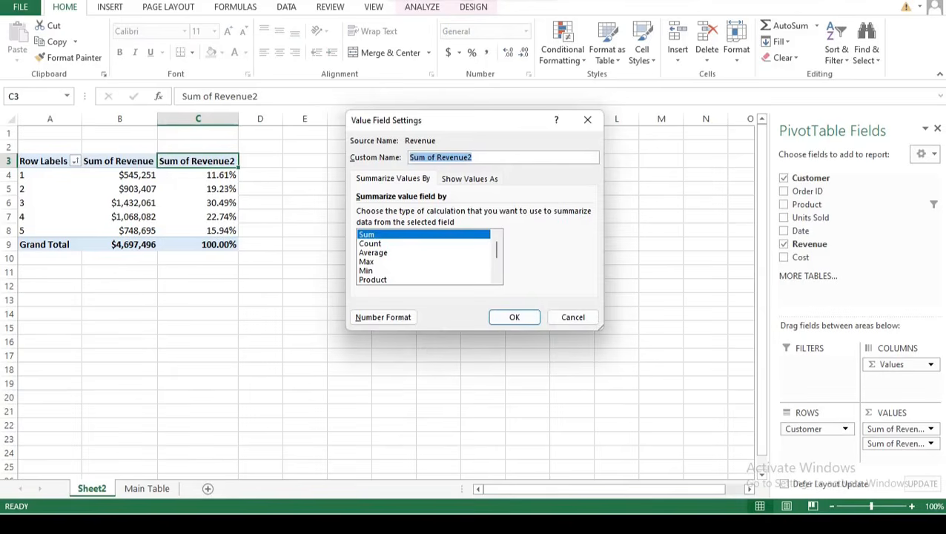
click(424, 157)
key(BackSpace)
key(BackSpace)
key(BackSpace)
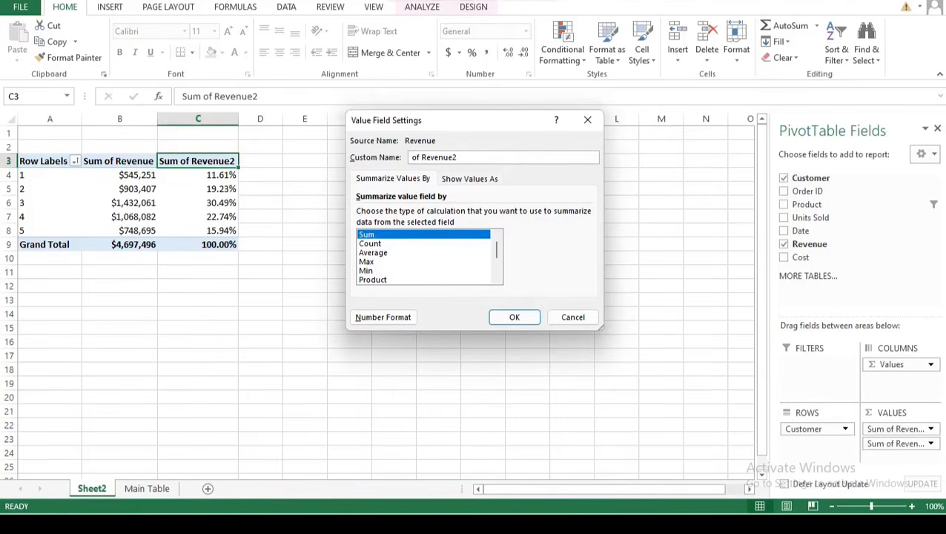
text(%)
click(464, 158)
key(BackSpace)
click(513, 316)
click(244, 216)
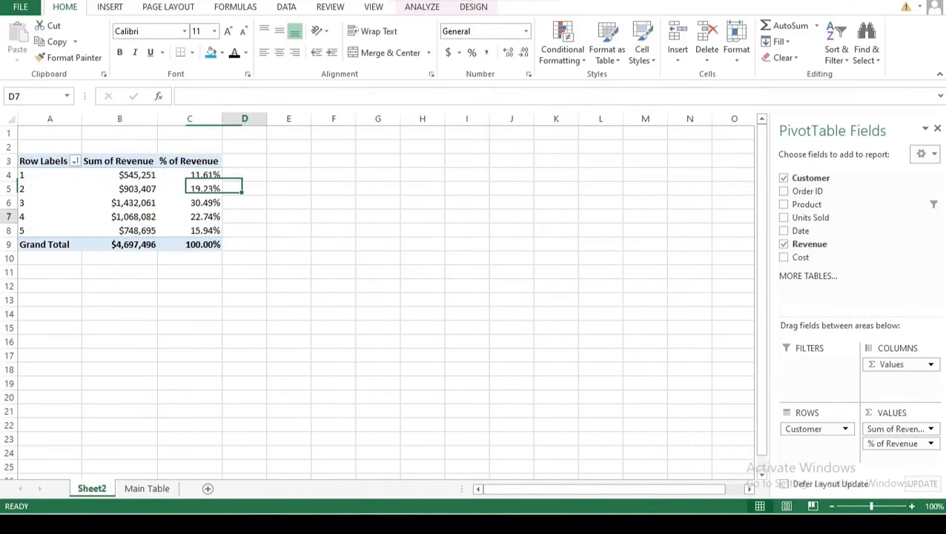
- Add the Product field to the rows beneath Customer to break down each customer's revenue by product
click(190, 175)
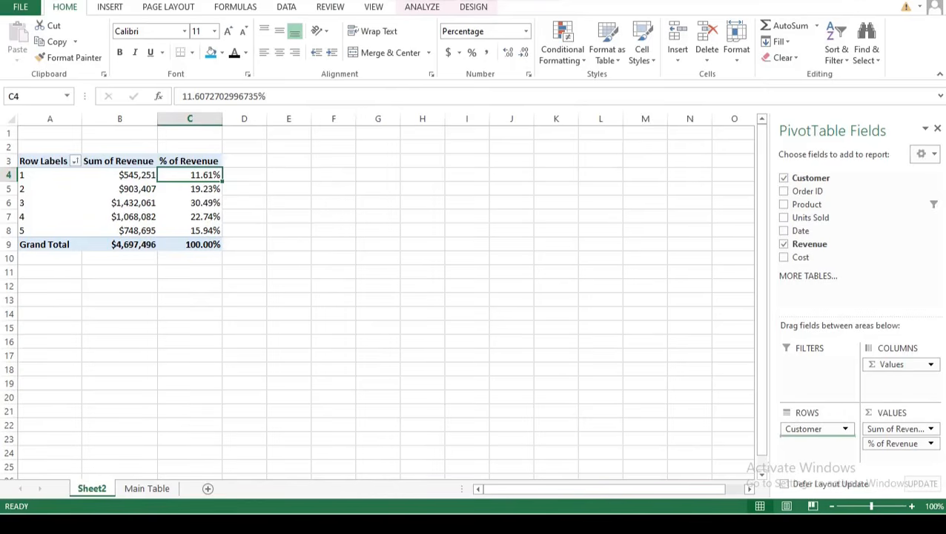
drag(807, 205, 817, 438)
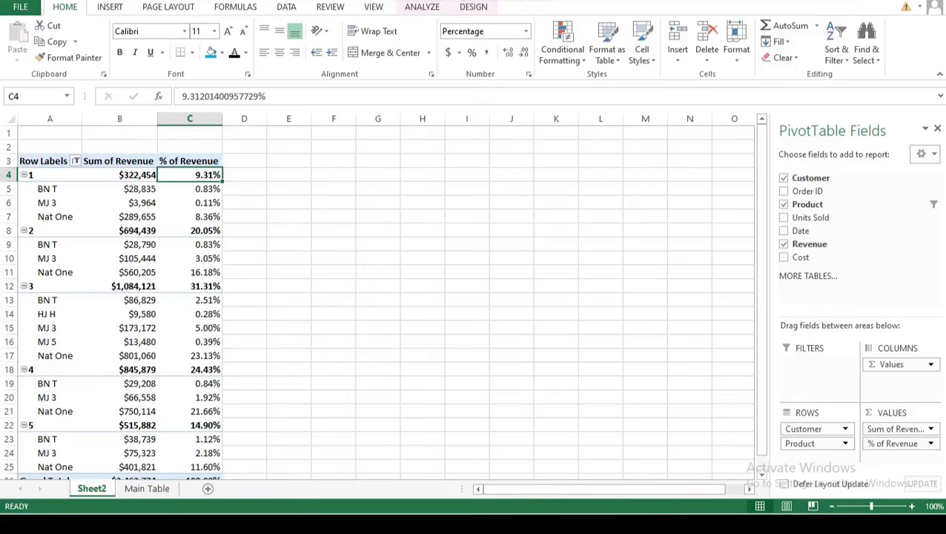
drag(50, 175, 190, 175)
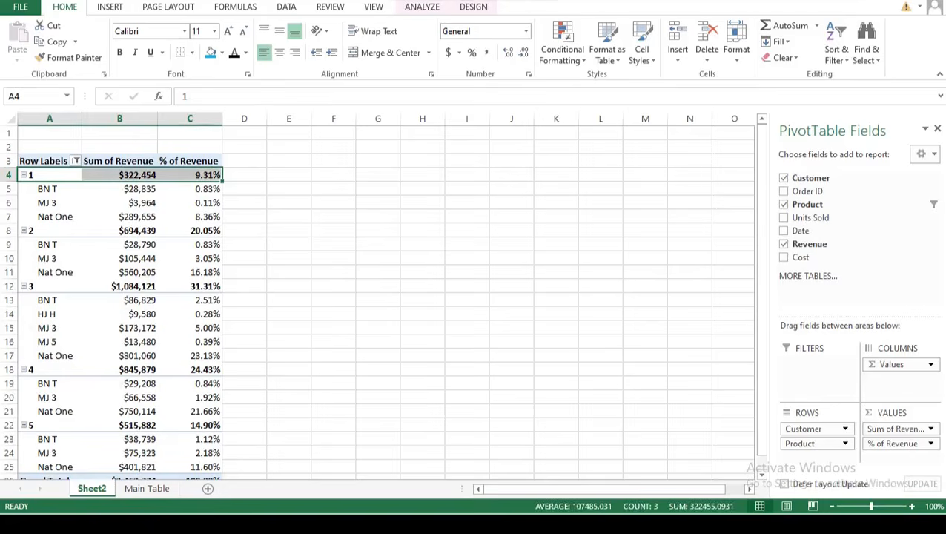
click(50, 175)
- Collapse the product details under all five customers
click(24, 175)
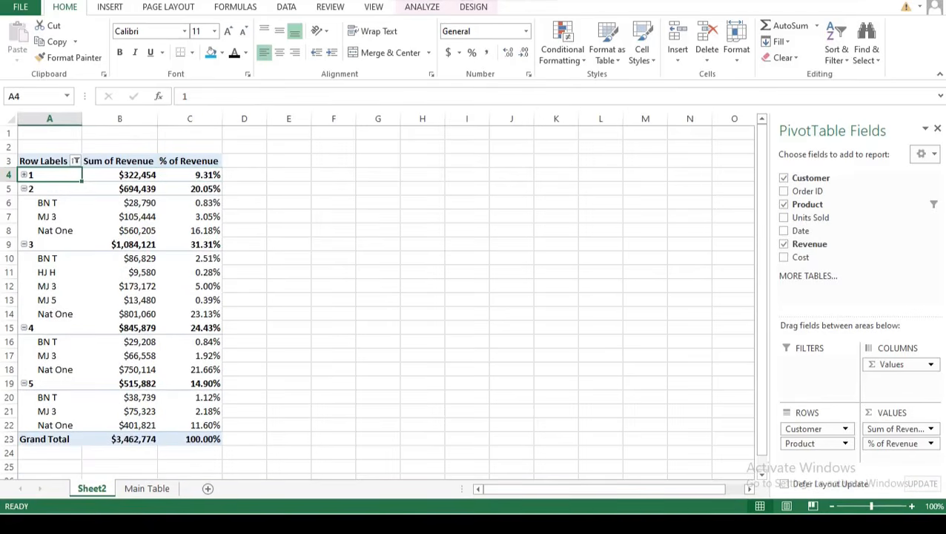
click(24, 189)
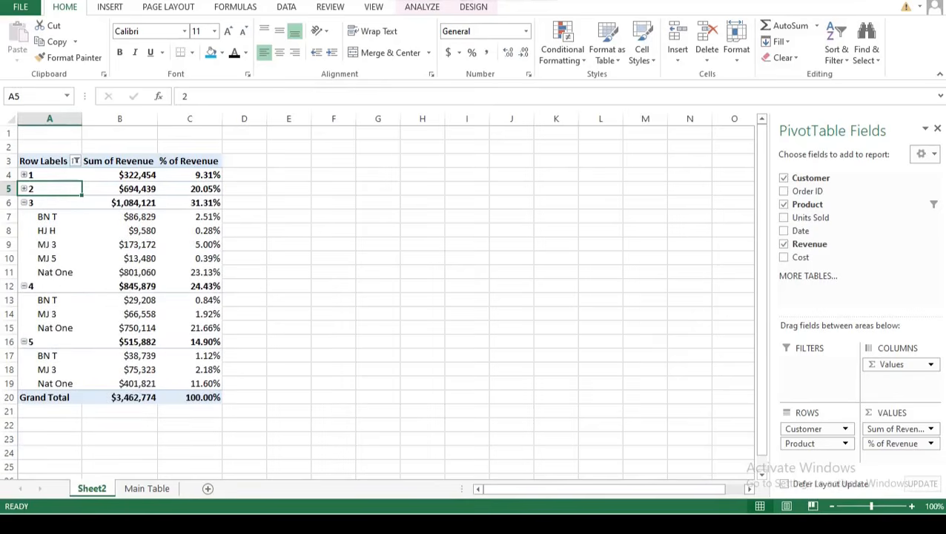
click(23, 202)
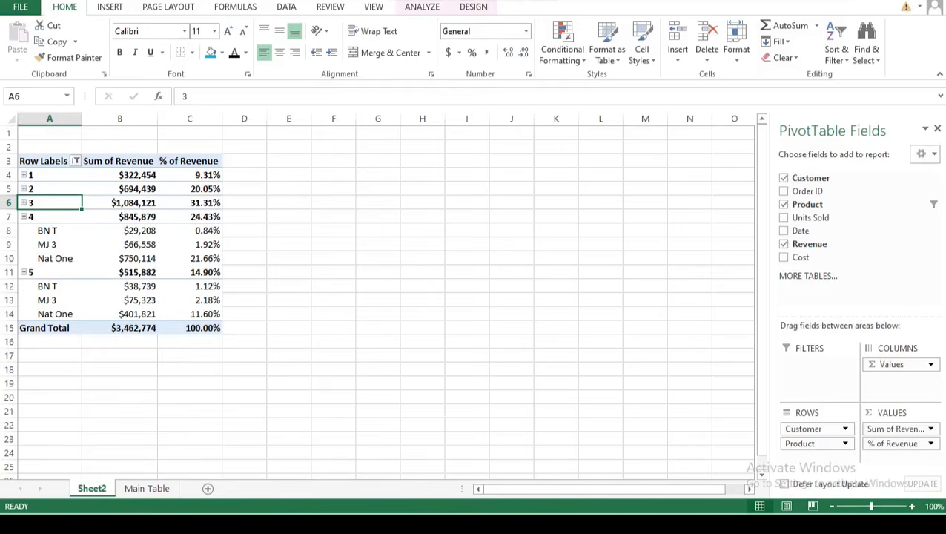
click(21, 272)
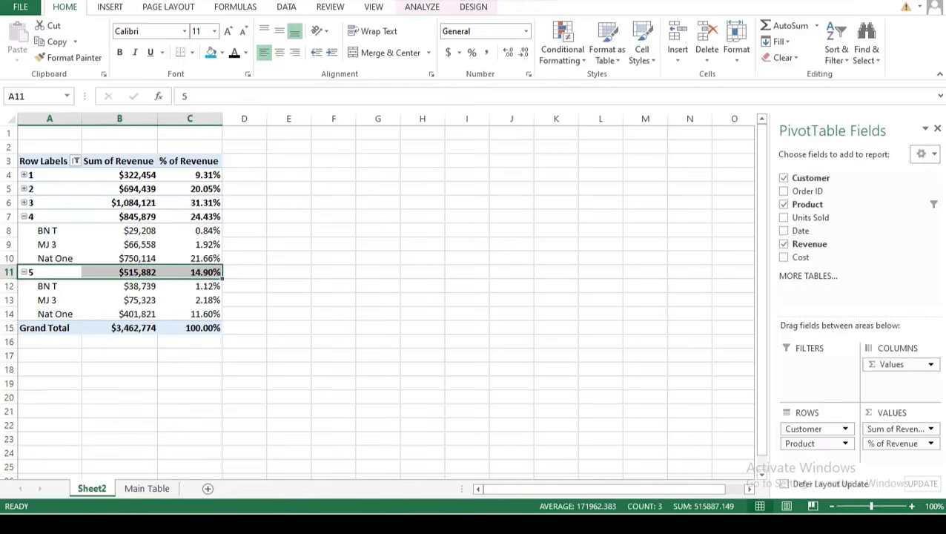
click(24, 272)
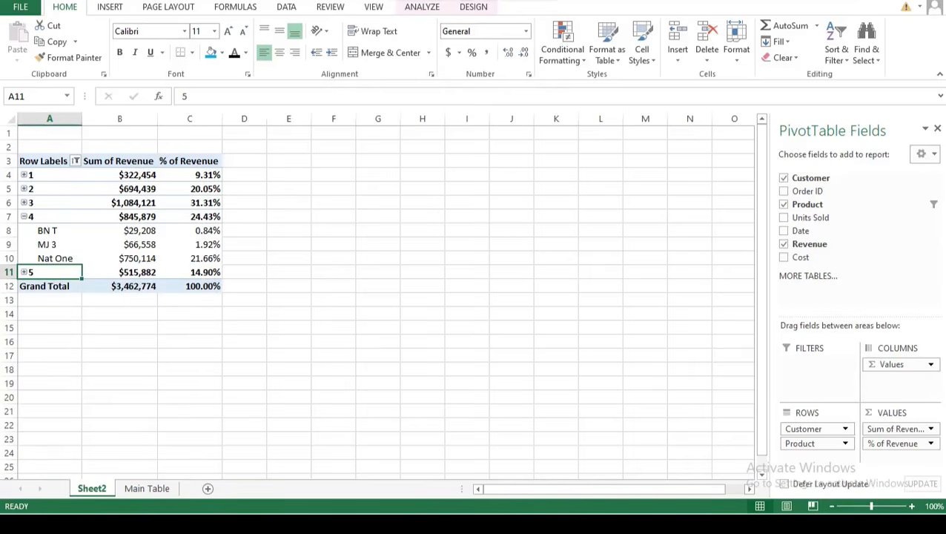
click(24, 216)
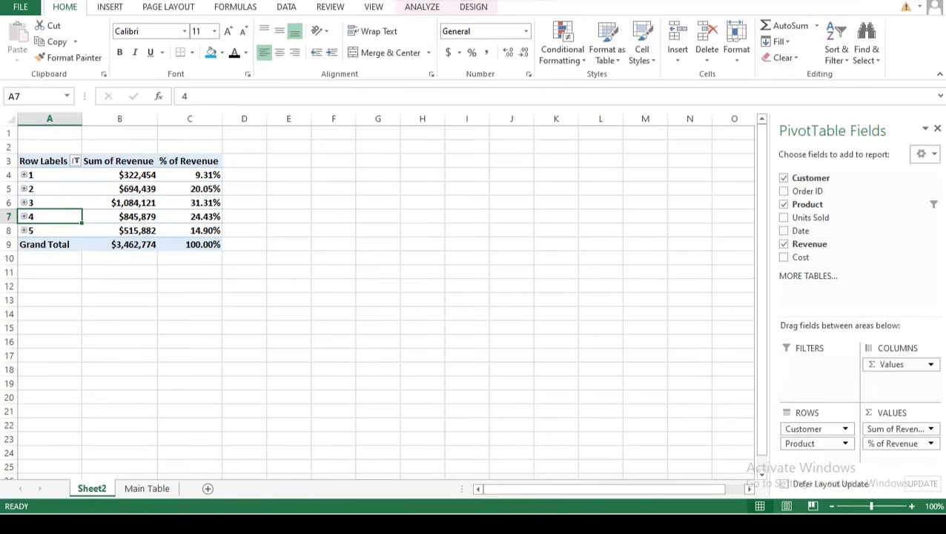
- Expand all five customers again to show their product rows
click(23, 175)
click(24, 230)
click(23, 286)
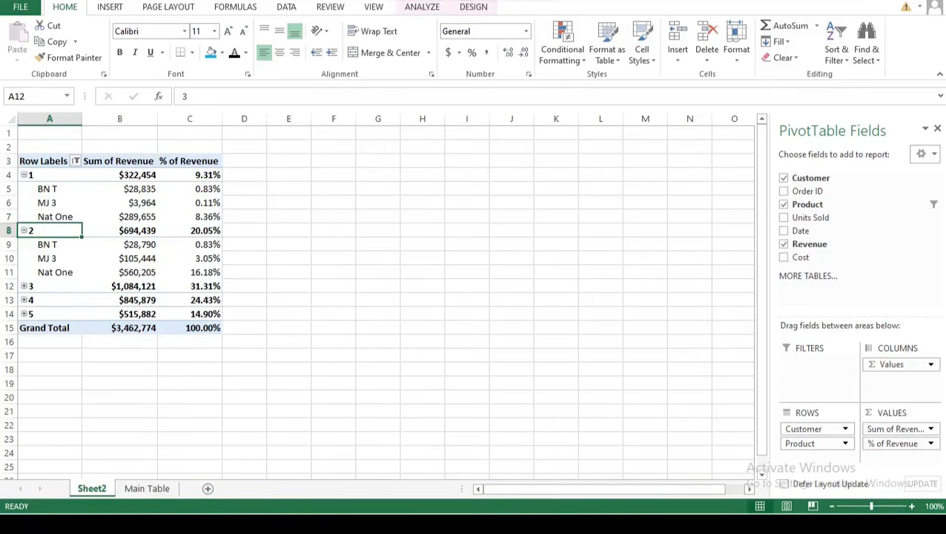
click(23, 369)
click(23, 425)
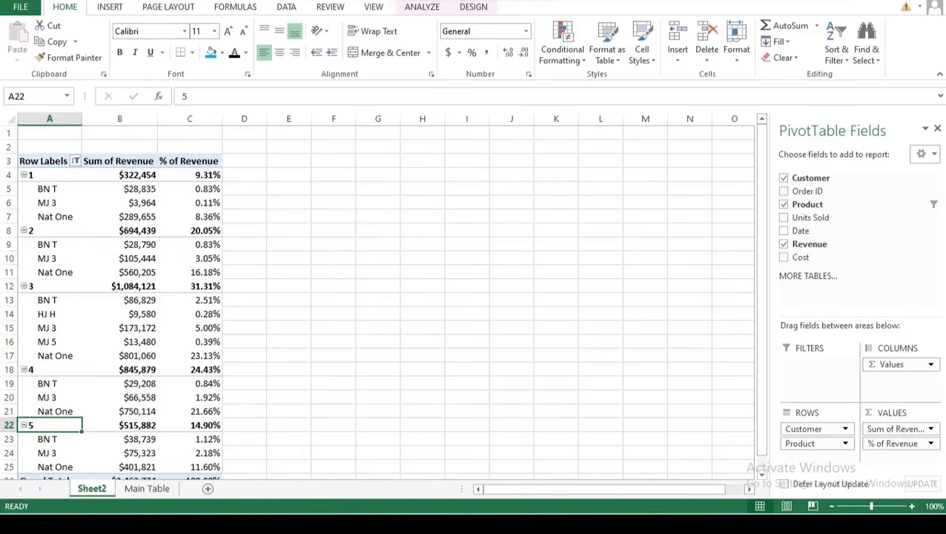
- Move the Product field from the rows to the columns and apply the light yellow PivotTable style
drag(811, 443, 894, 379)
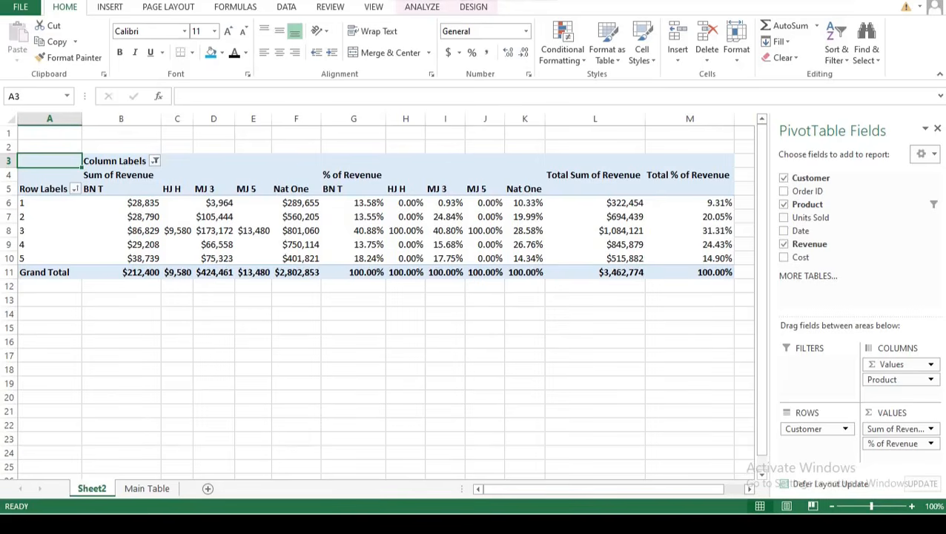
click(485, 230)
click(473, 6)
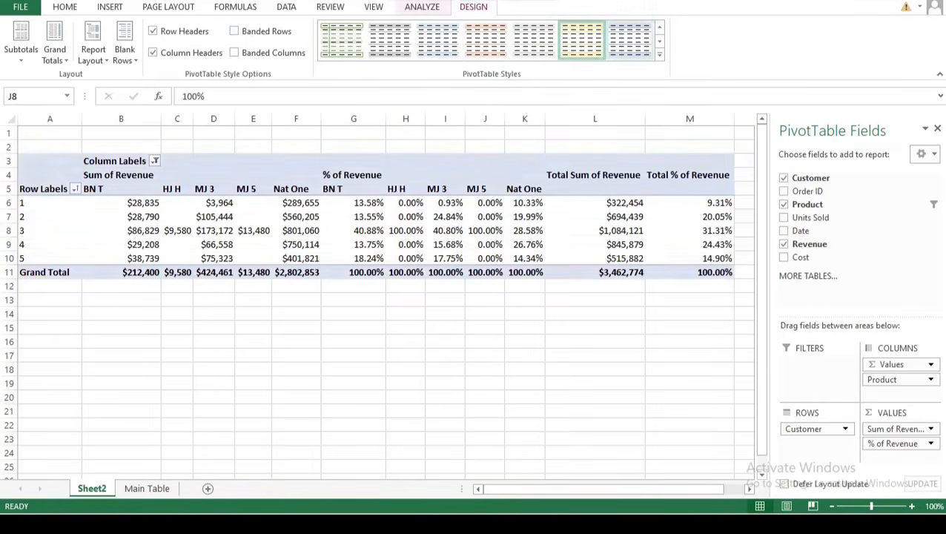
click(582, 38)
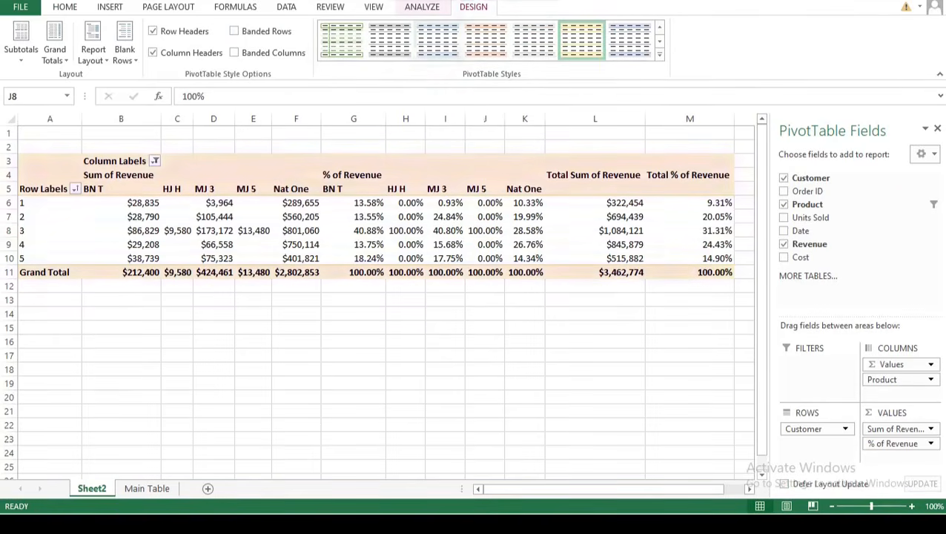
- Try out banded rows, banded columns and hidden column headers, restoring the original style options
click(234, 31)
click(234, 53)
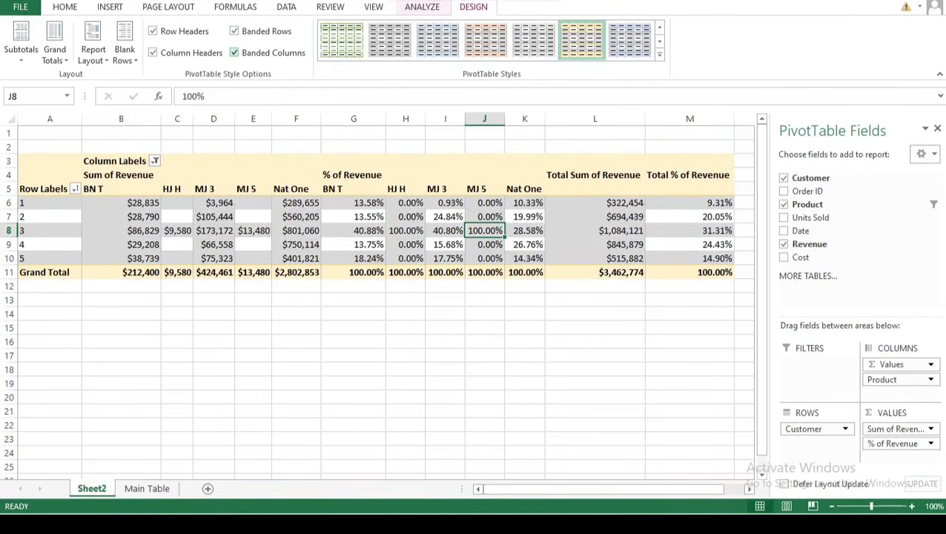
click(235, 53)
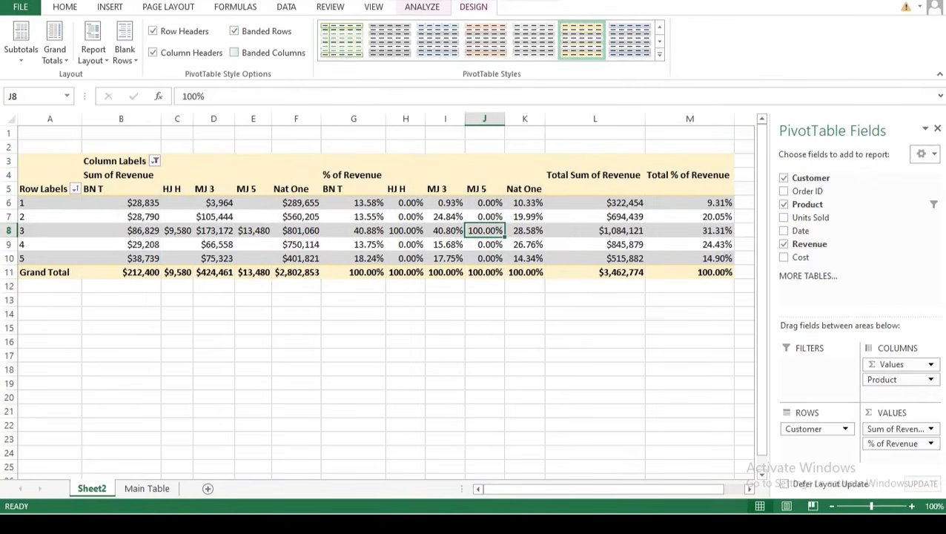
click(153, 52)
click(153, 53)
click(234, 31)
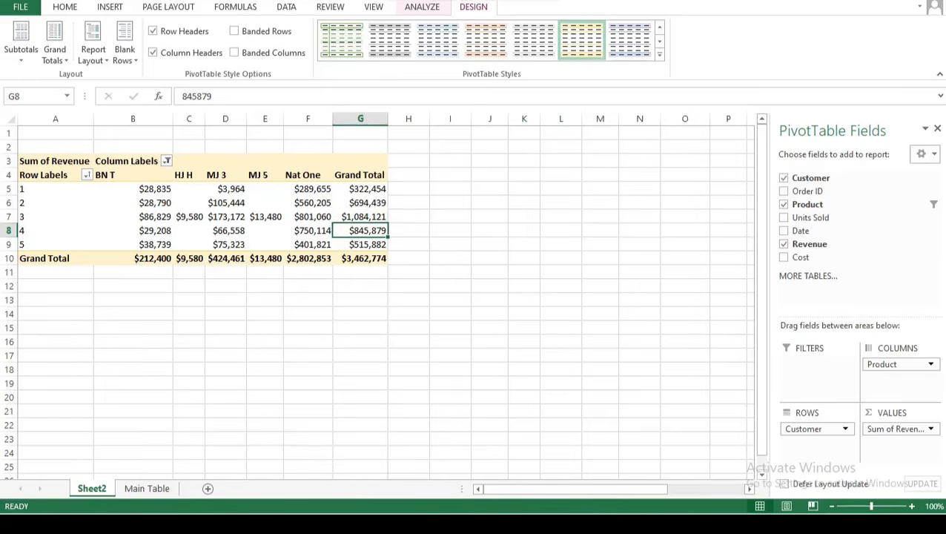
- Insert a clustered column PivotChart from the PivotTable and place it above row 16, starting around column G
click(225, 216)
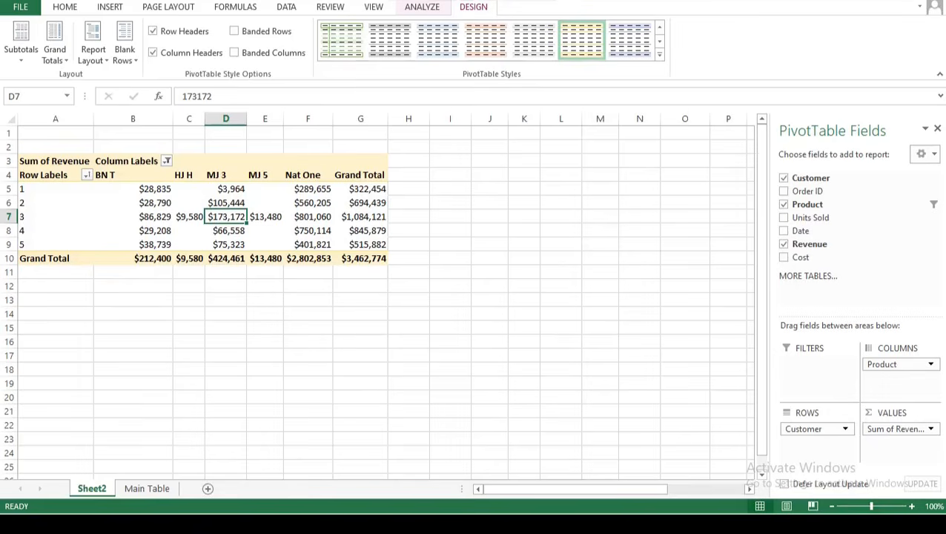
click(109, 6)
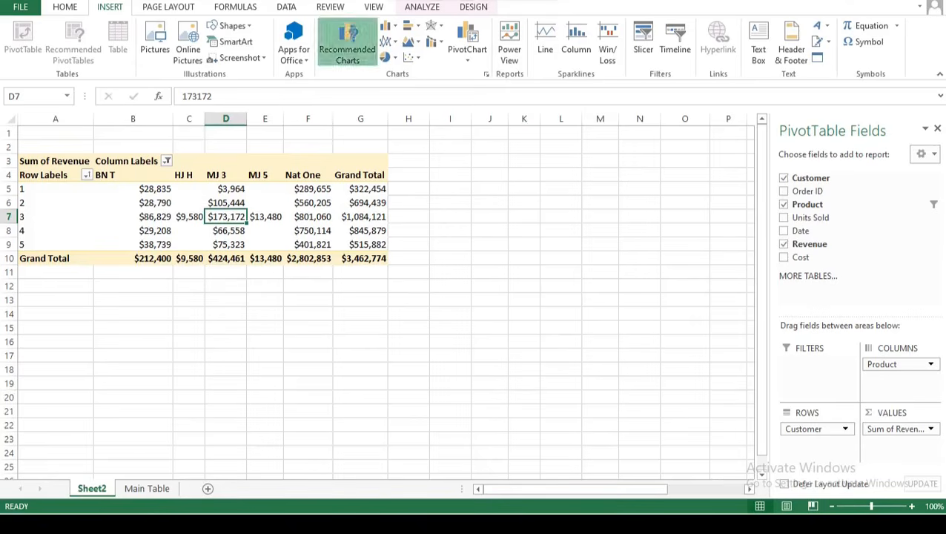
click(347, 46)
mouse_move(433, 184)
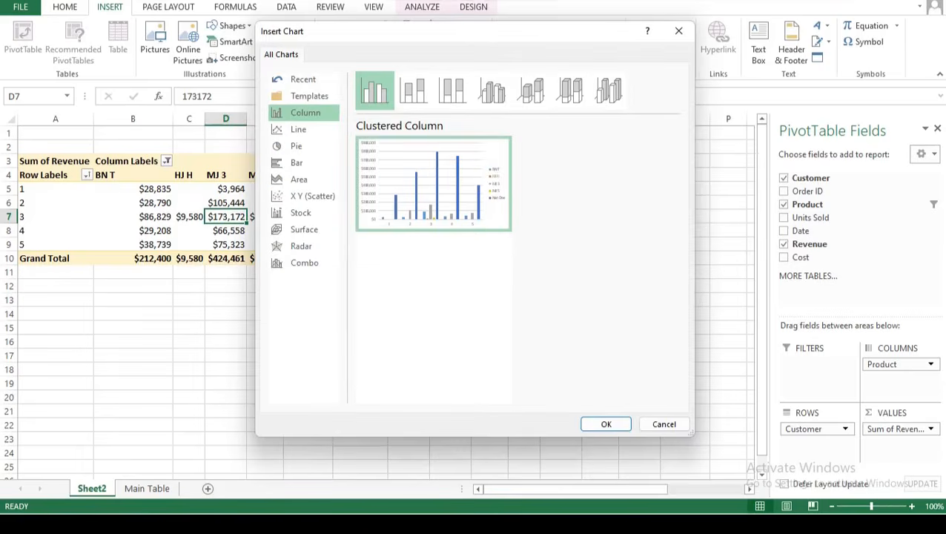
click(606, 423)
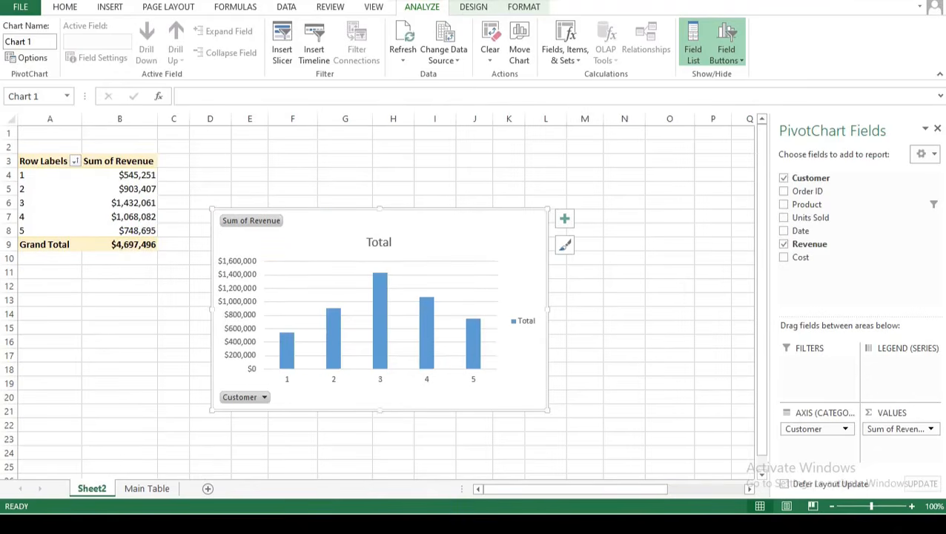
drag(459, 245, 577, 164)
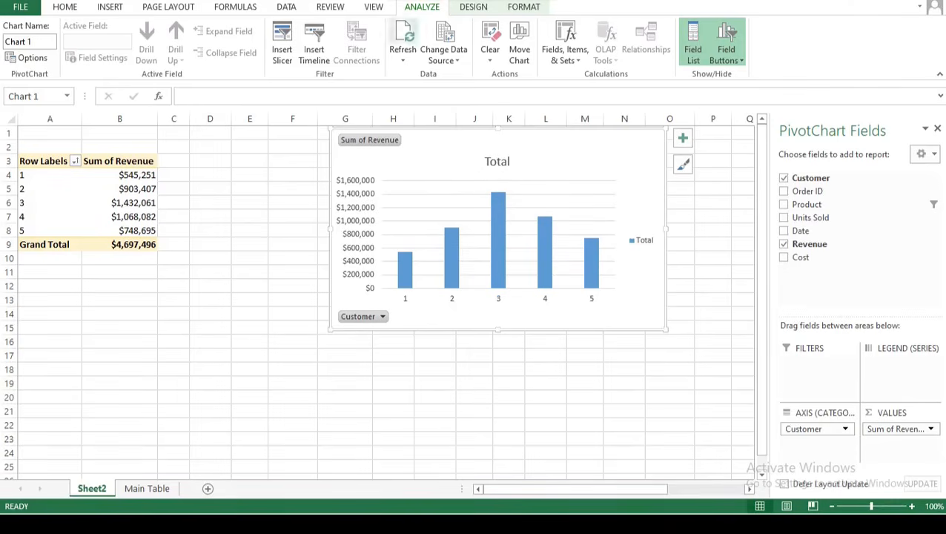
- Insert a slicer for the Product field and place it between the PivotTable and the chart
click(282, 43)
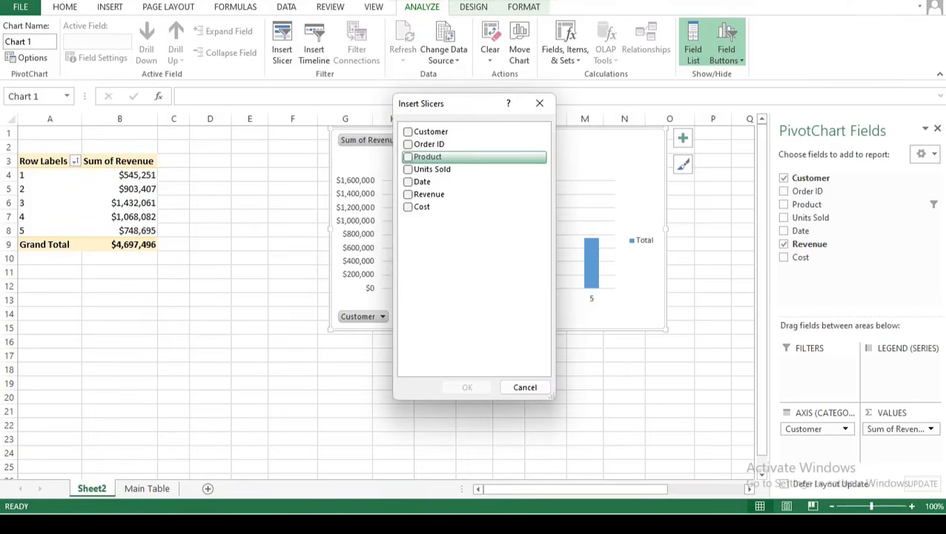
click(427, 157)
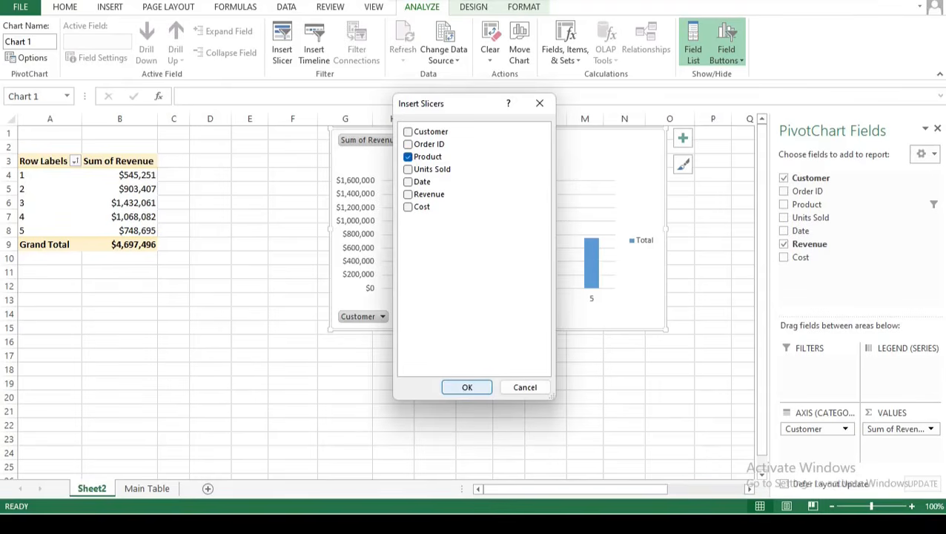
click(467, 387)
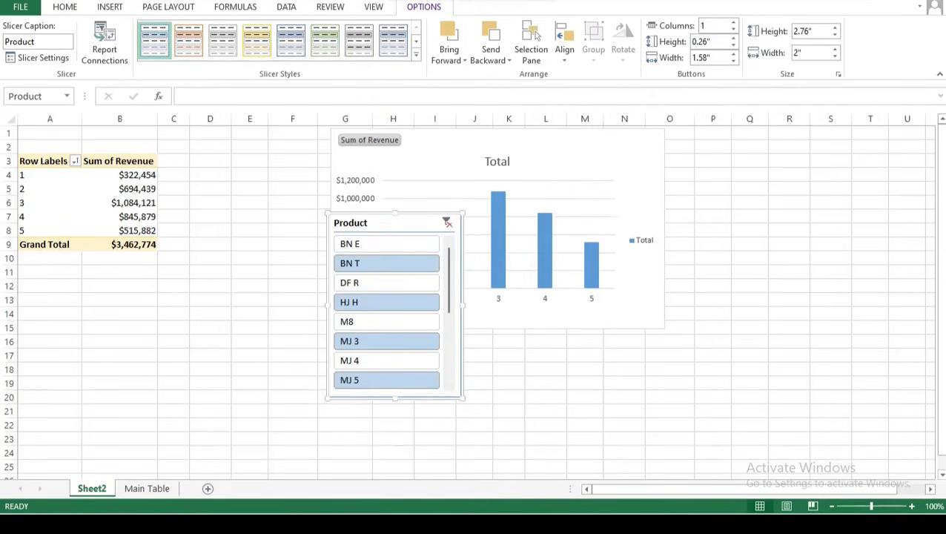
drag(393, 222, 252, 149)
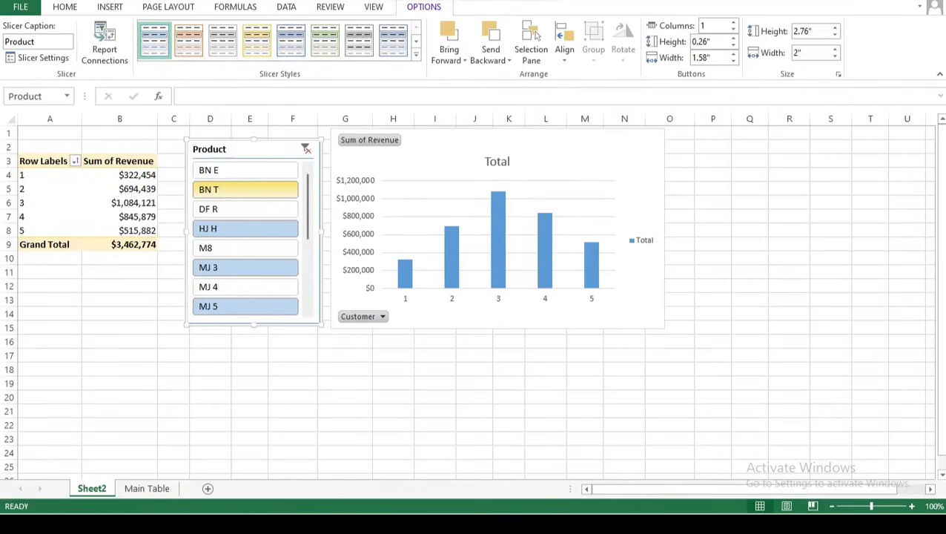
- Filter the Product slicer by BN T, by M8, and by the combination BN E, DF R, MJ 3, Nat One and OP G
click(245, 189)
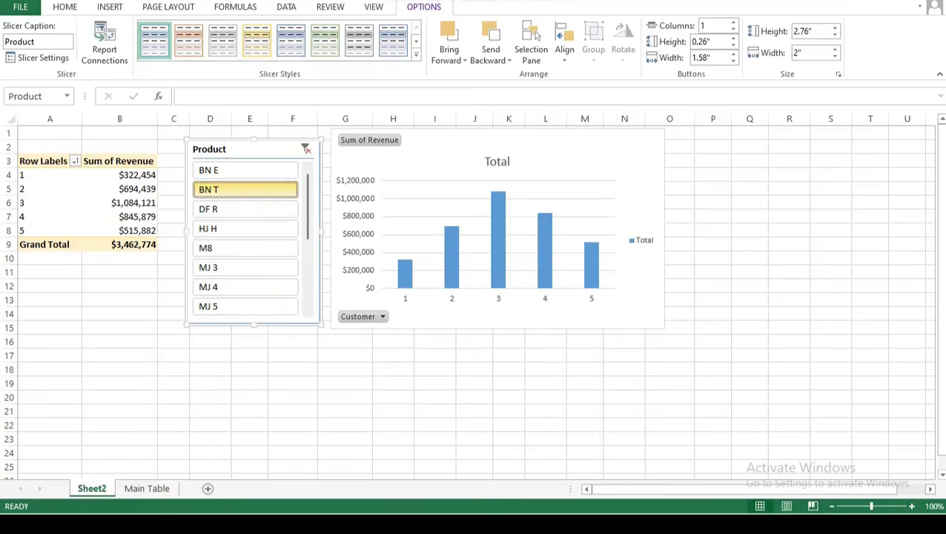
click(246, 248)
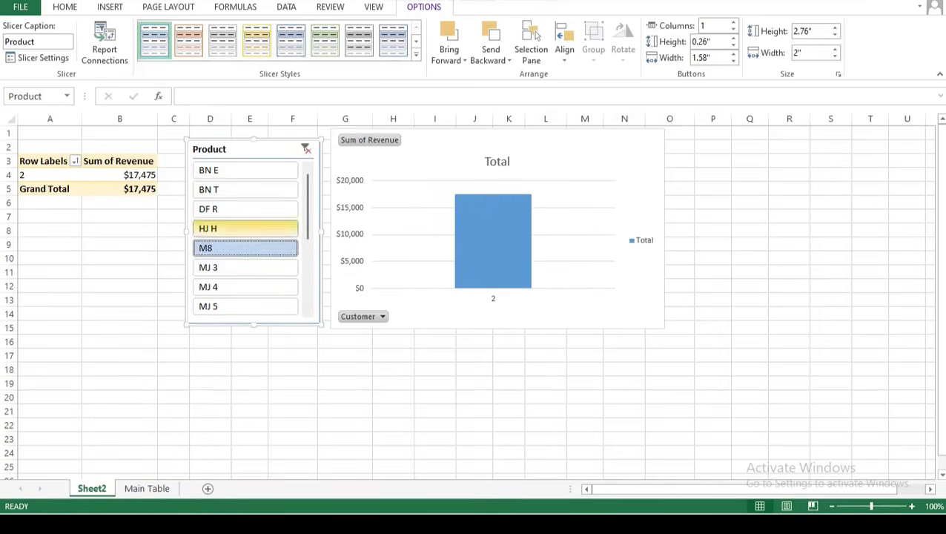
click(245, 169)
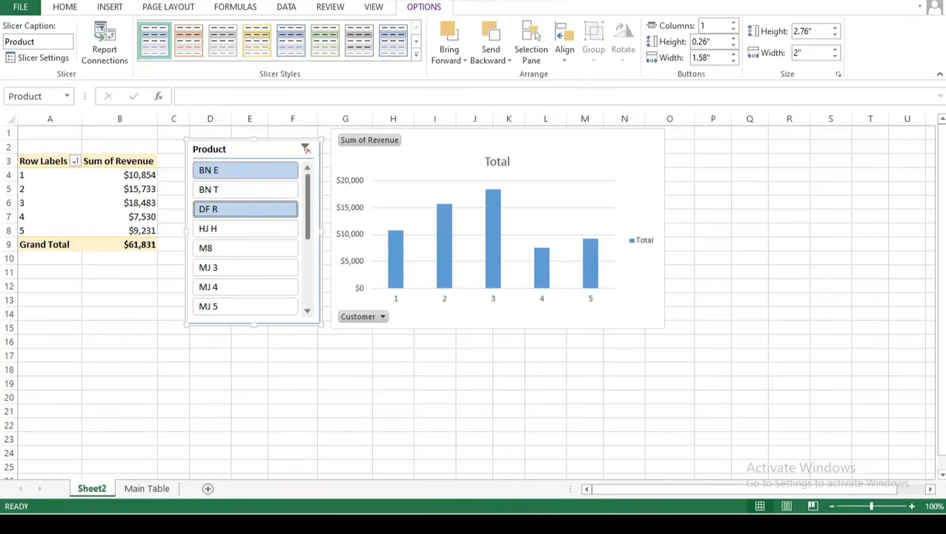
ctrl+click(245, 267)
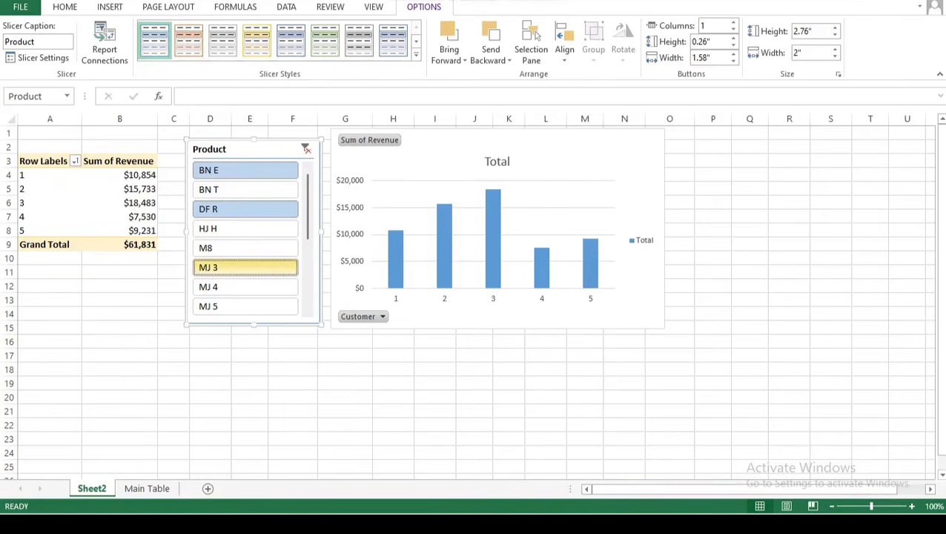
scroll(245, 248, down, 4)
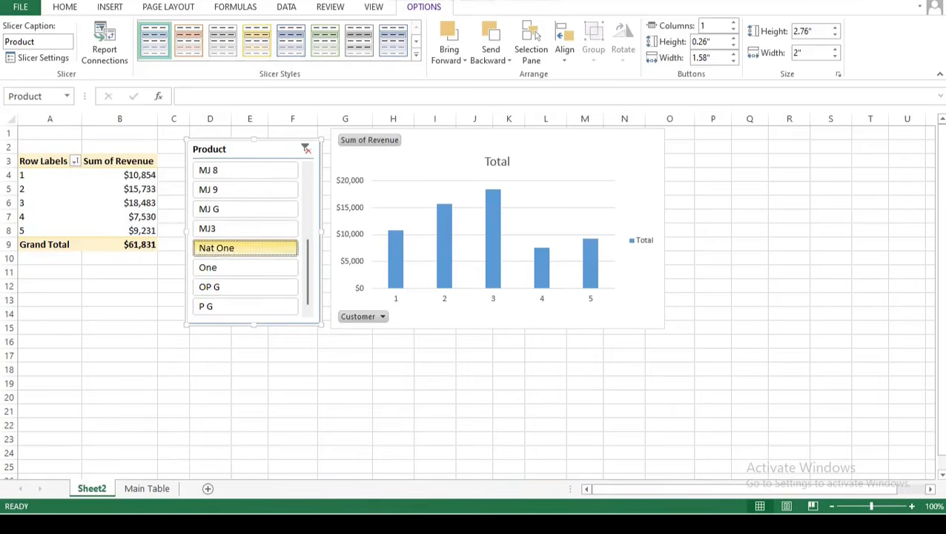
ctrl+click(245, 247)
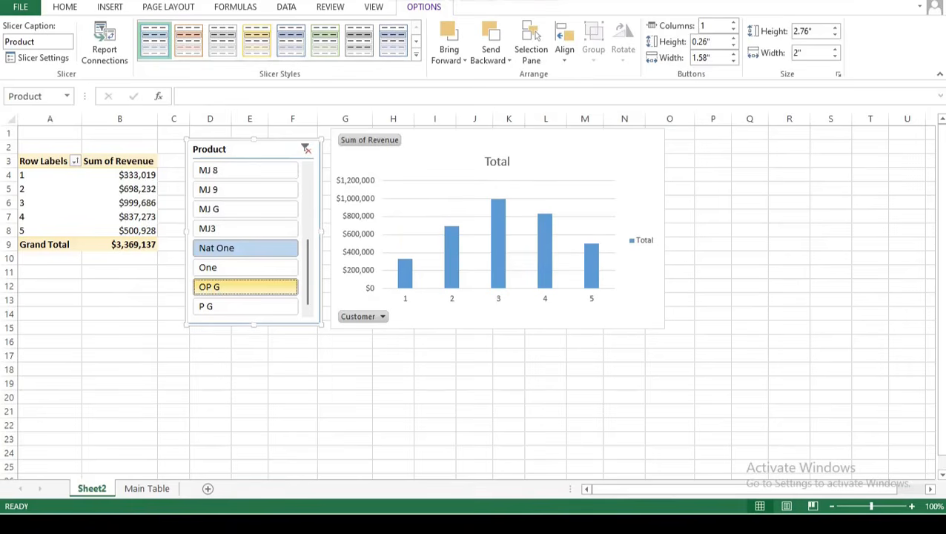
ctrl+click(245, 286)
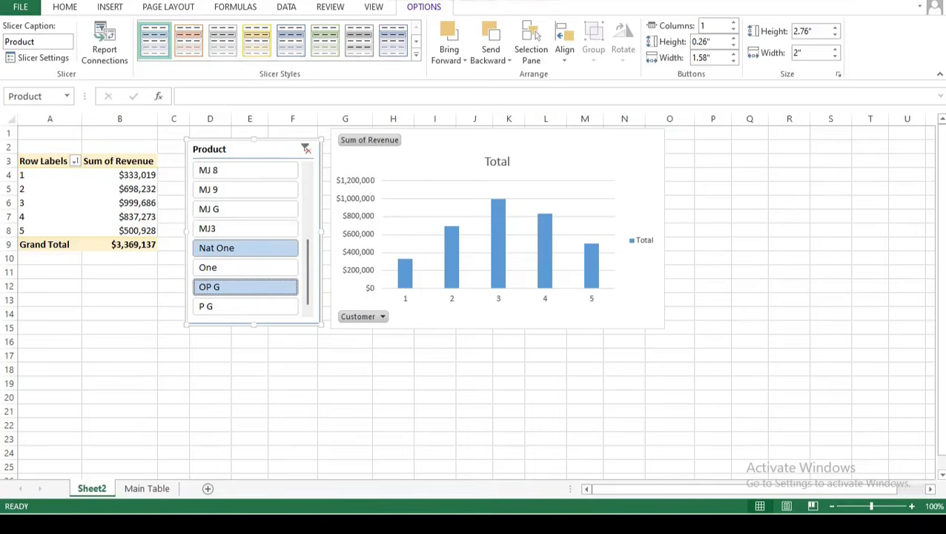
- Filter the Product slicer to one product at a time: OP G, MJ3, BN E and DF R
click(245, 286)
click(245, 228)
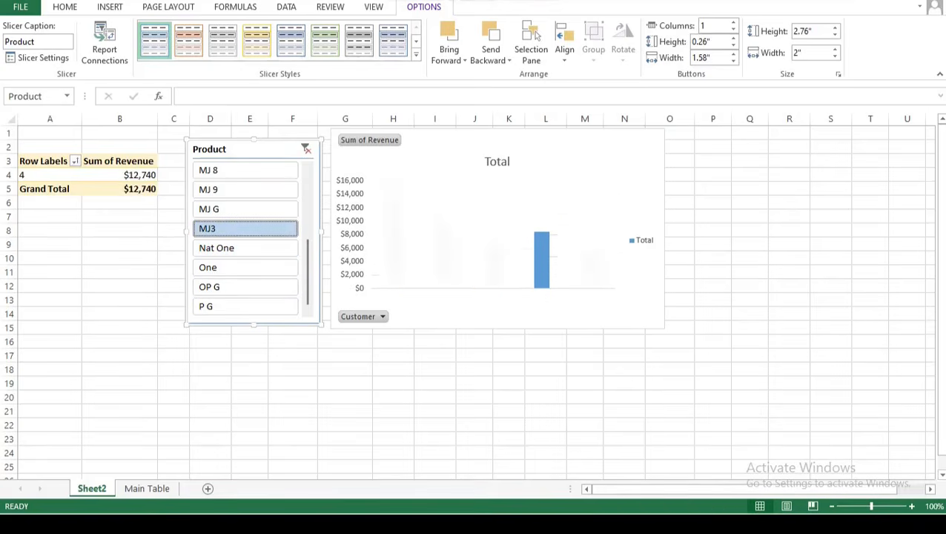
click(308, 206)
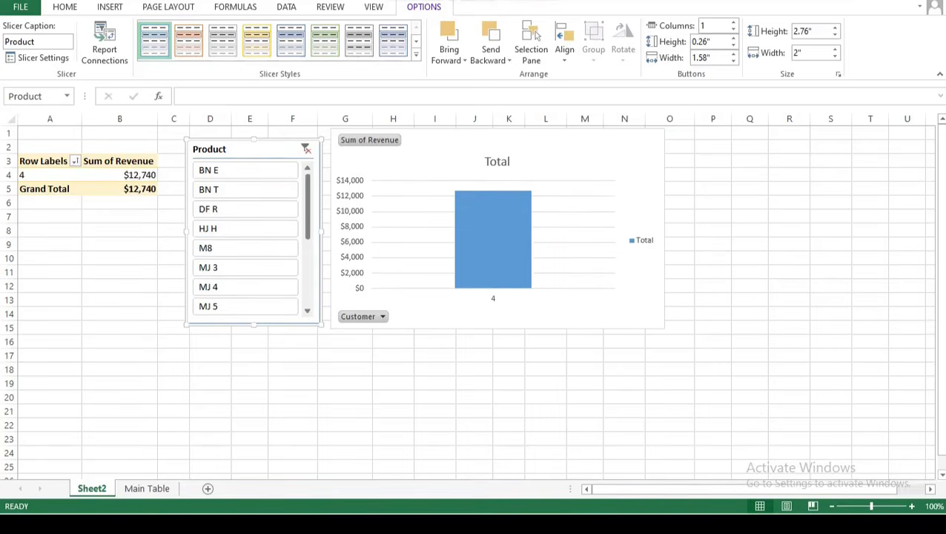
click(245, 170)
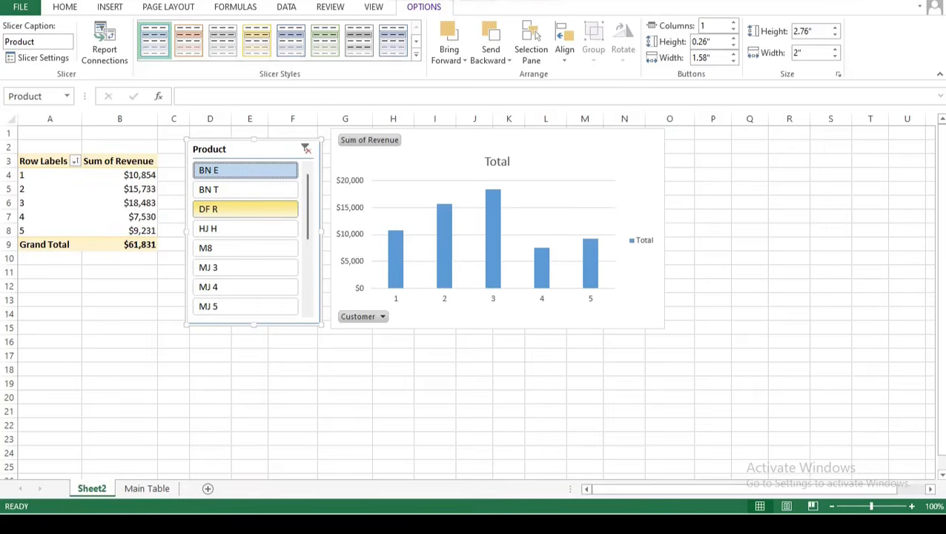
click(245, 209)
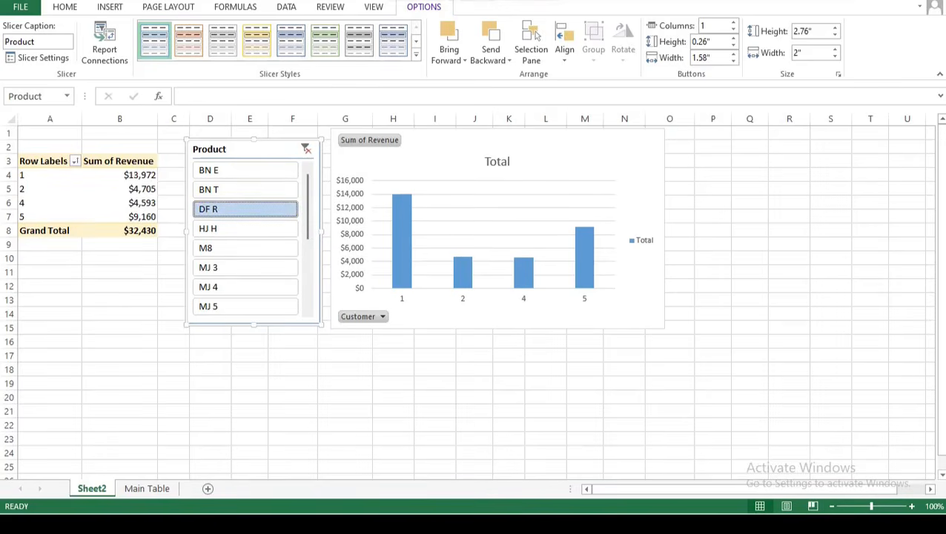
- Insert a timeline for the Date field of the PivotTable and place it below the chart
click(120, 189)
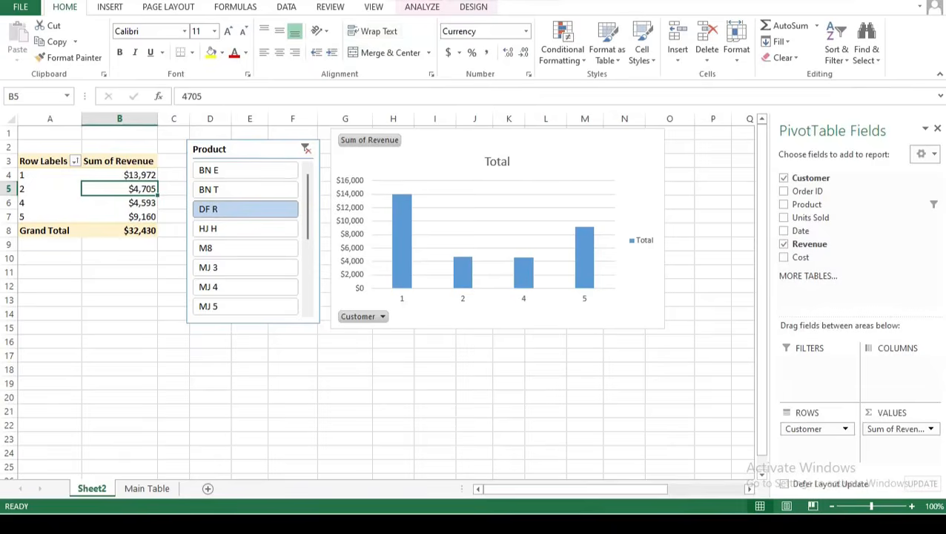
click(422, 6)
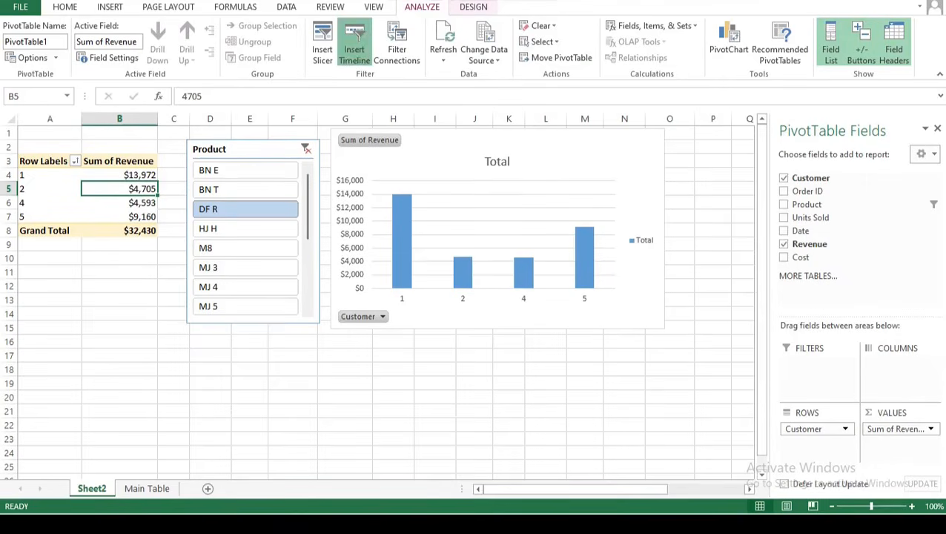
click(354, 46)
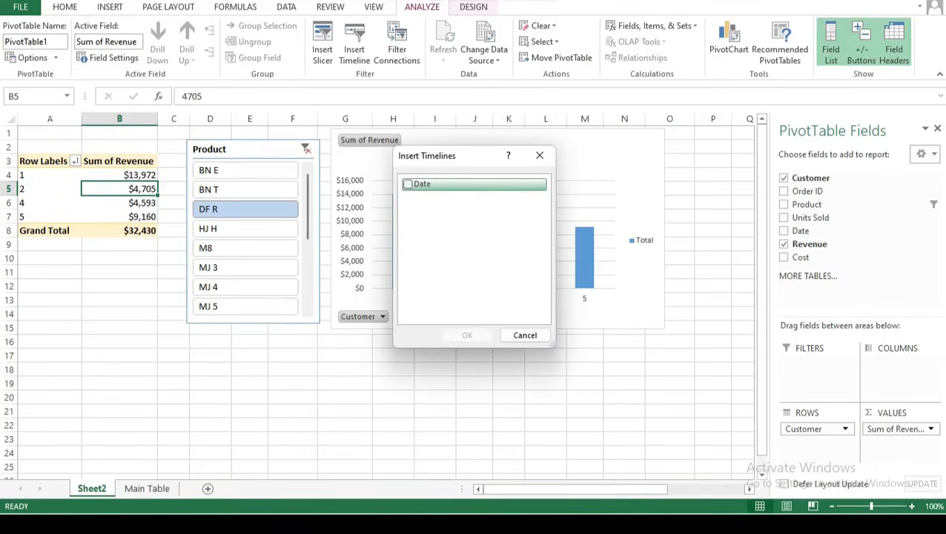
click(408, 184)
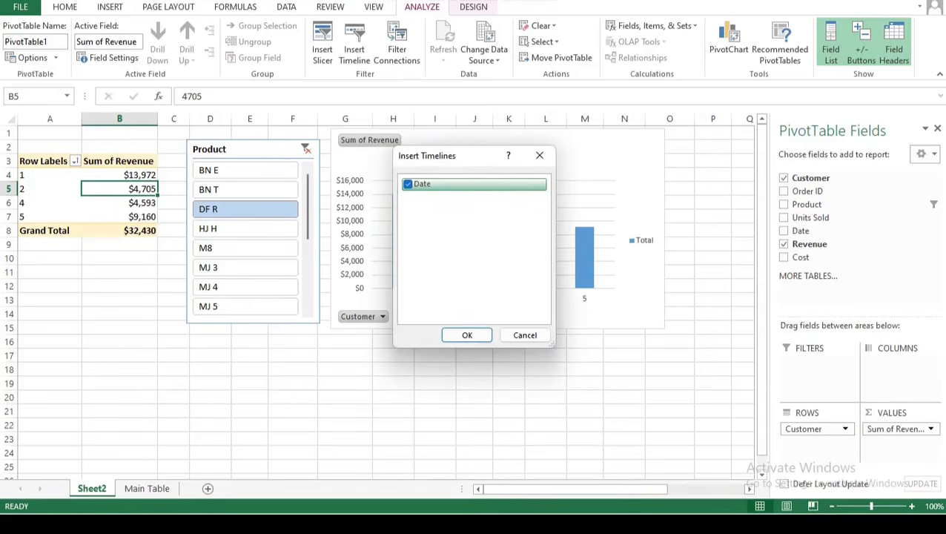
click(467, 335)
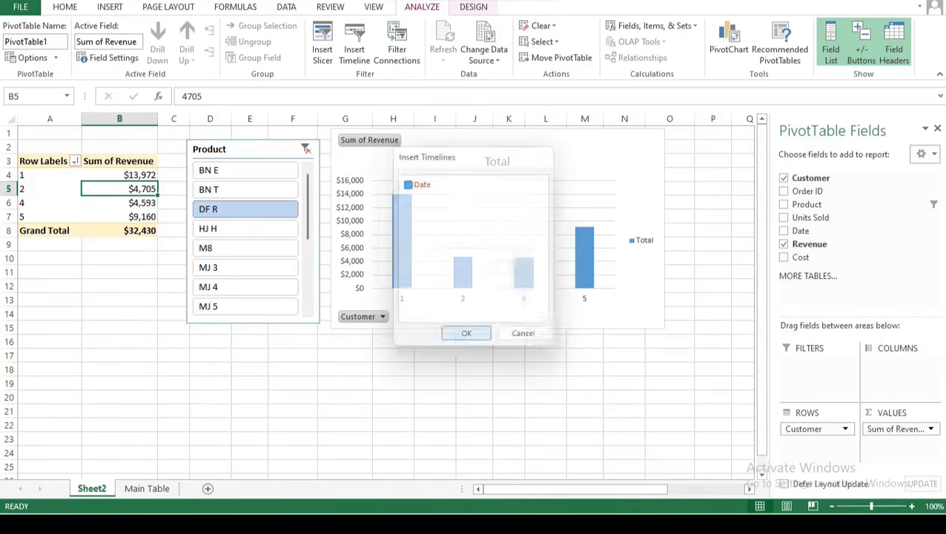
drag(393, 268, 434, 351)
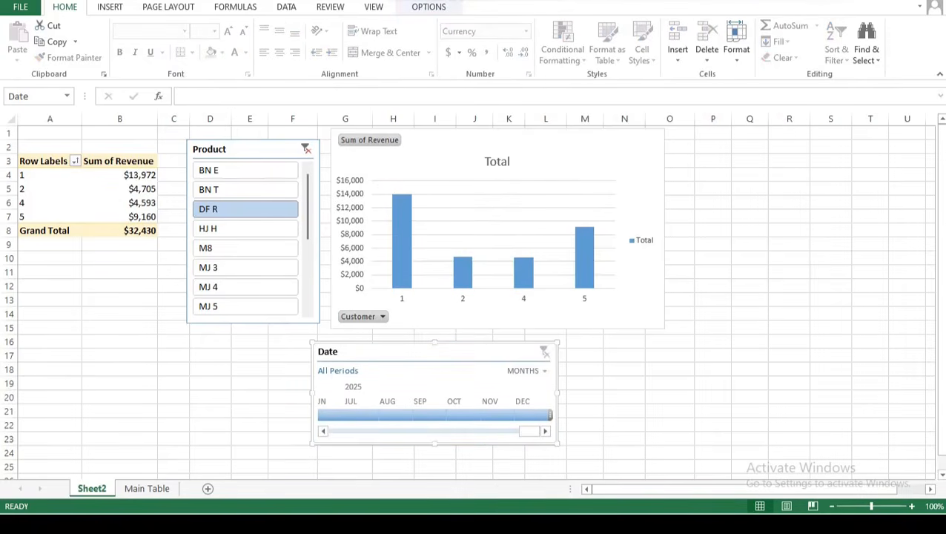
- Filter the Date timeline to October 2025, August 2025 and October 2025 again
click(464, 415)
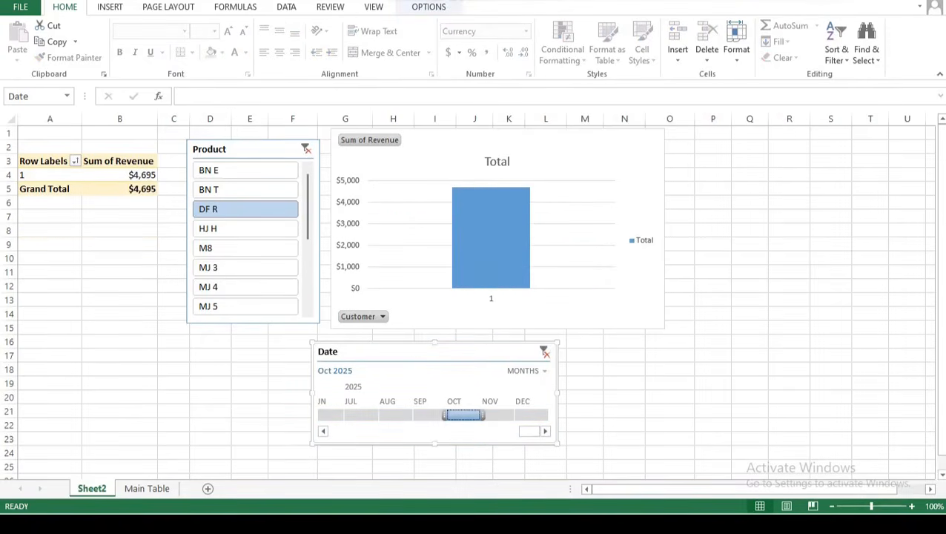
click(395, 416)
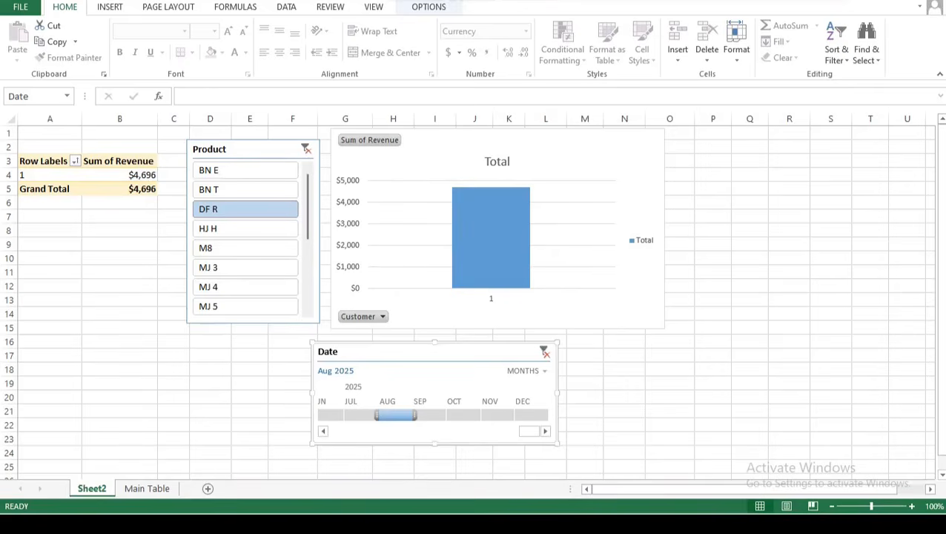
click(463, 415)
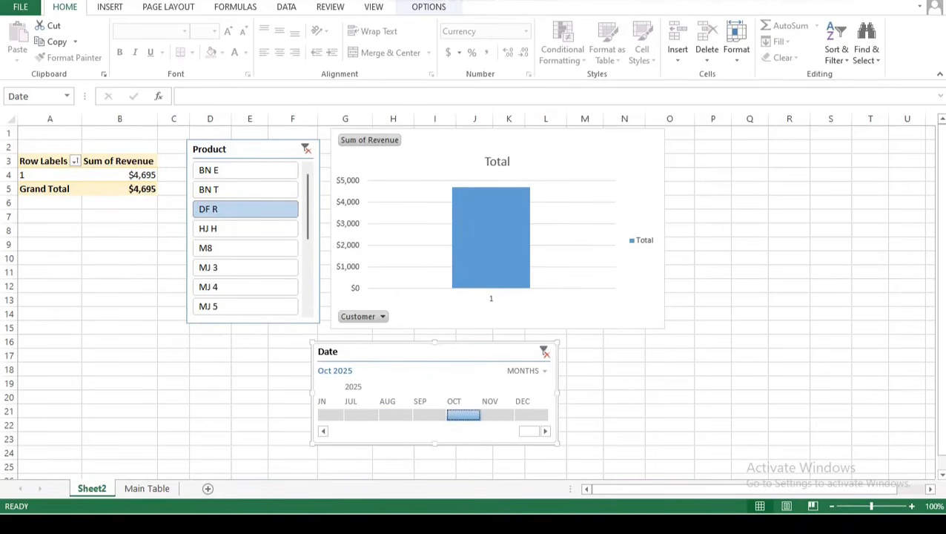
- Add MJ 3 and HJ H to the Product slicer selection and filter the timeline to August and July 2025
ctrl+click(245, 267)
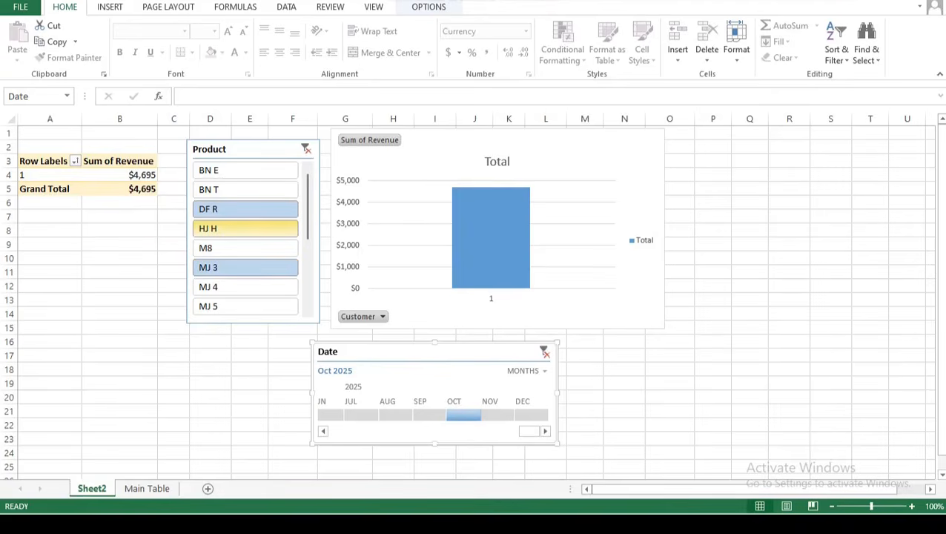
ctrl+click(245, 228)
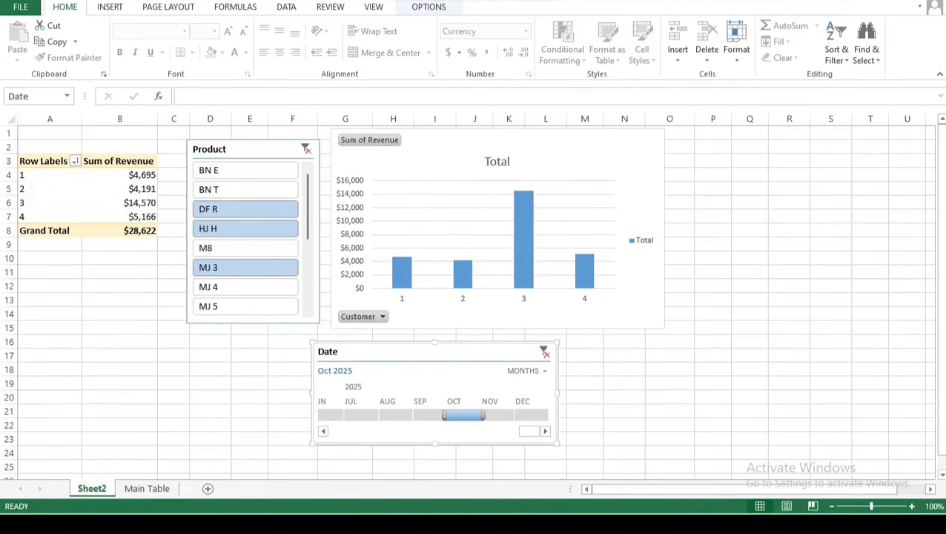
click(396, 415)
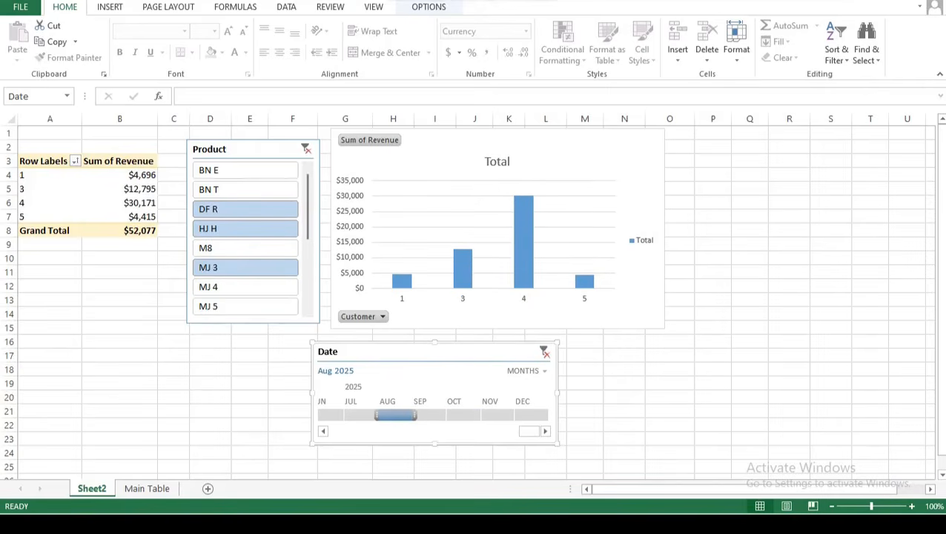
click(361, 415)
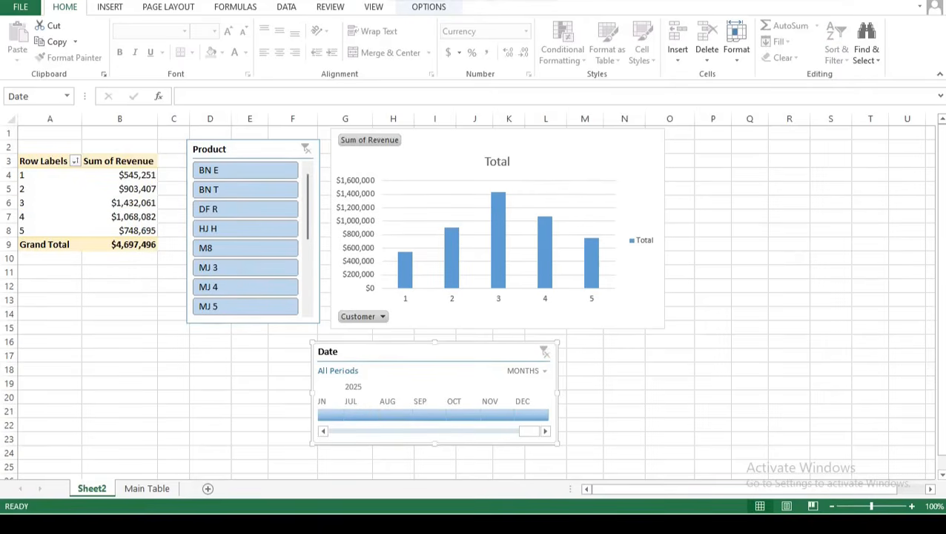
- Copy the revenue PivotTable in A3:B9 and paste it at cell A28 of the same sheet
drag(45, 160, 124, 244)
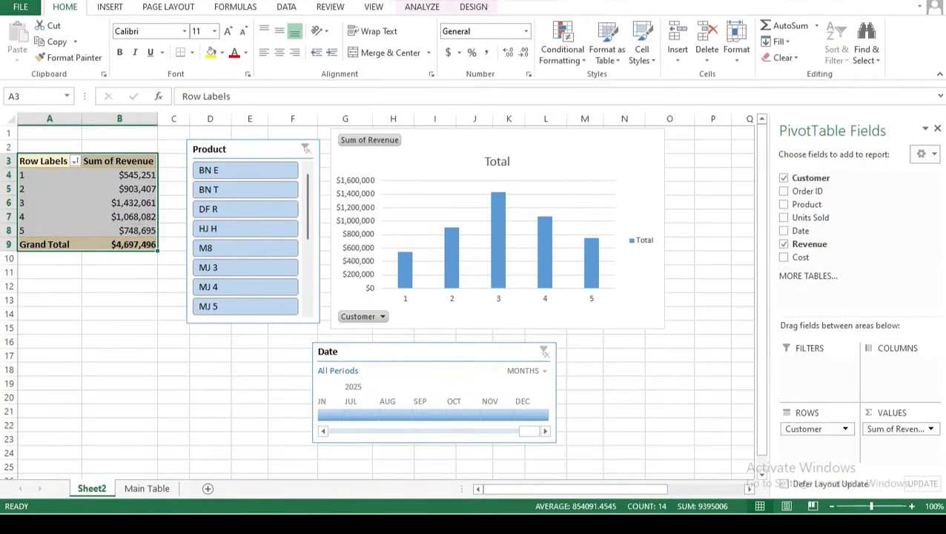
right_click(133, 246)
click(165, 252)
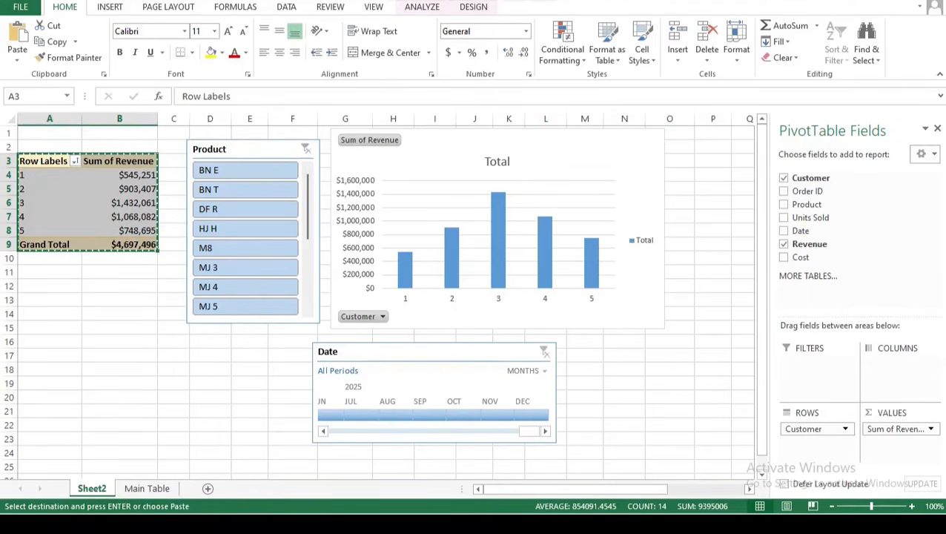
scroll(383, 296, down, 4)
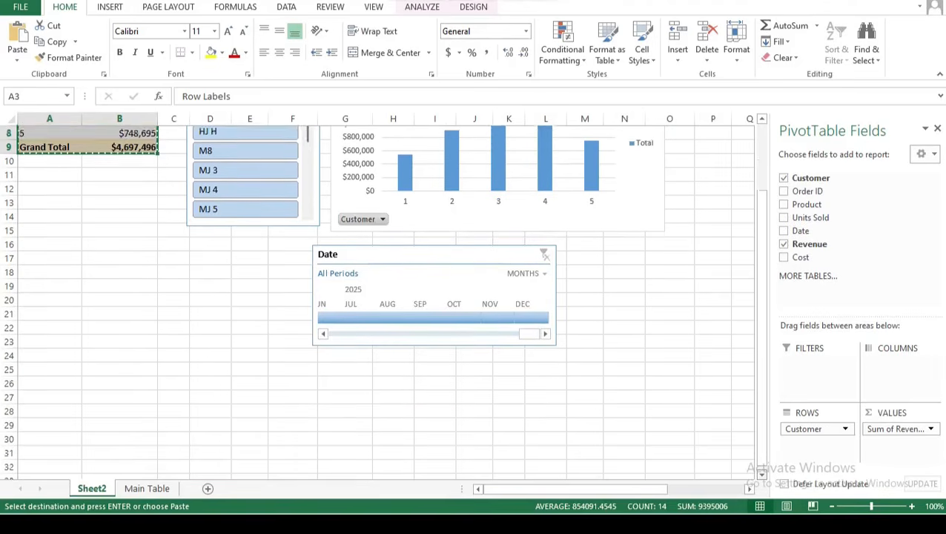
scroll(383, 296, down, 2)
click(50, 244)
key(ctrl+v)
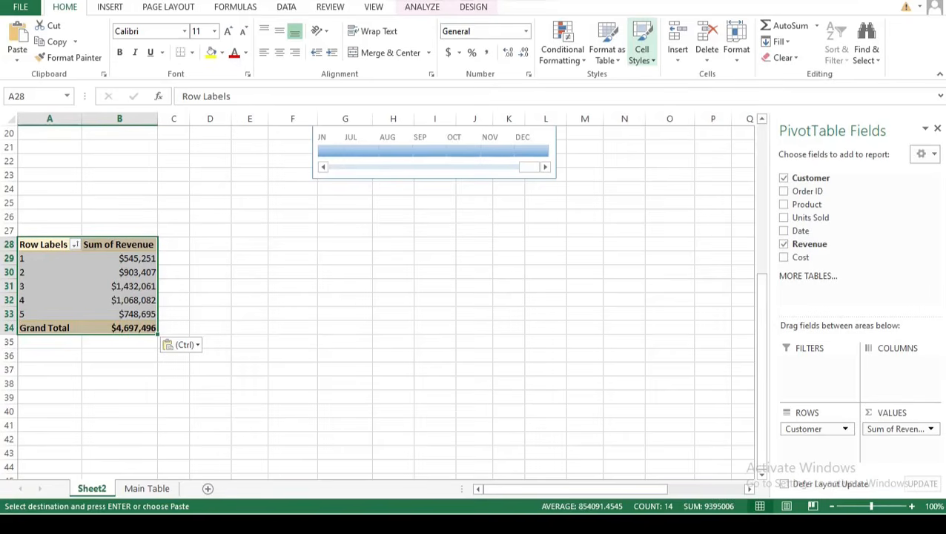
- Add the Cost field to the values of the copied PivotTable and compare it with the original PivotTable
click(119, 272)
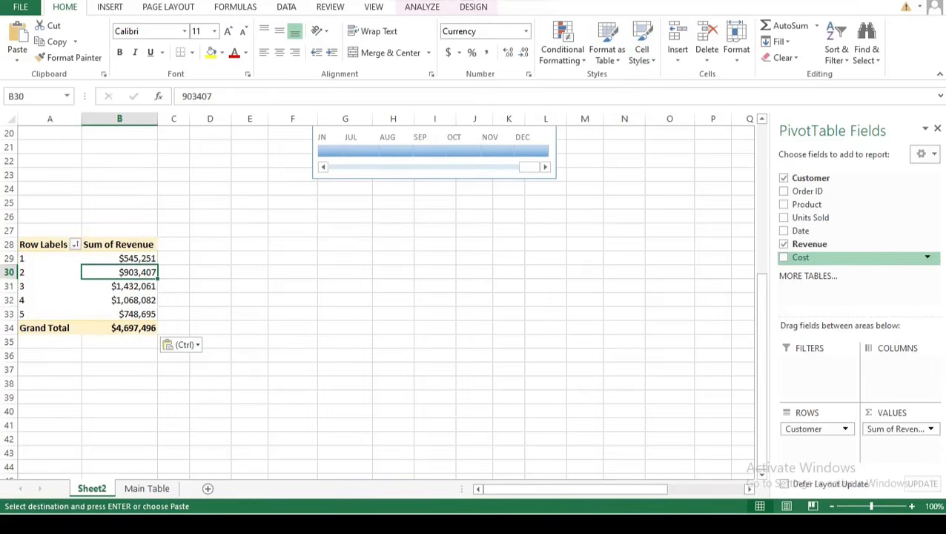
drag(800, 257, 895, 444)
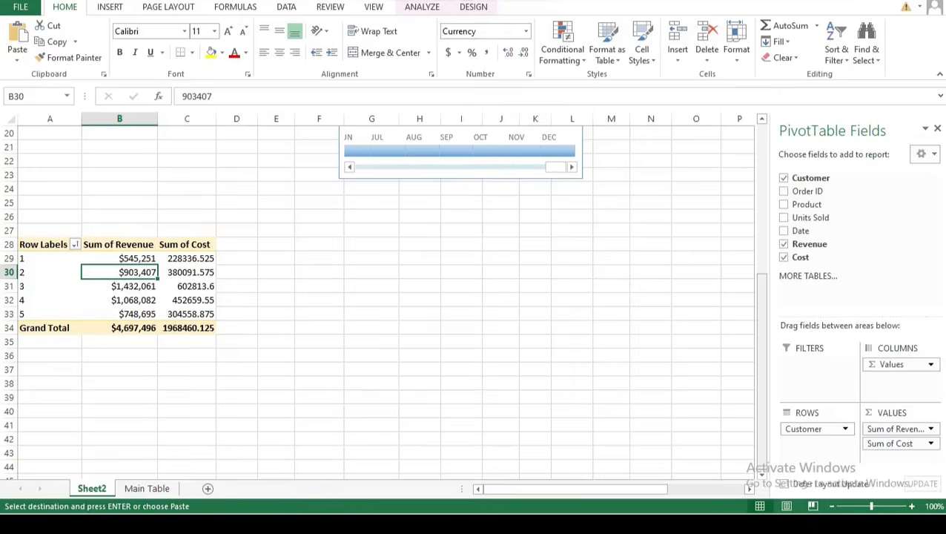
scroll(371, 296, up, 6)
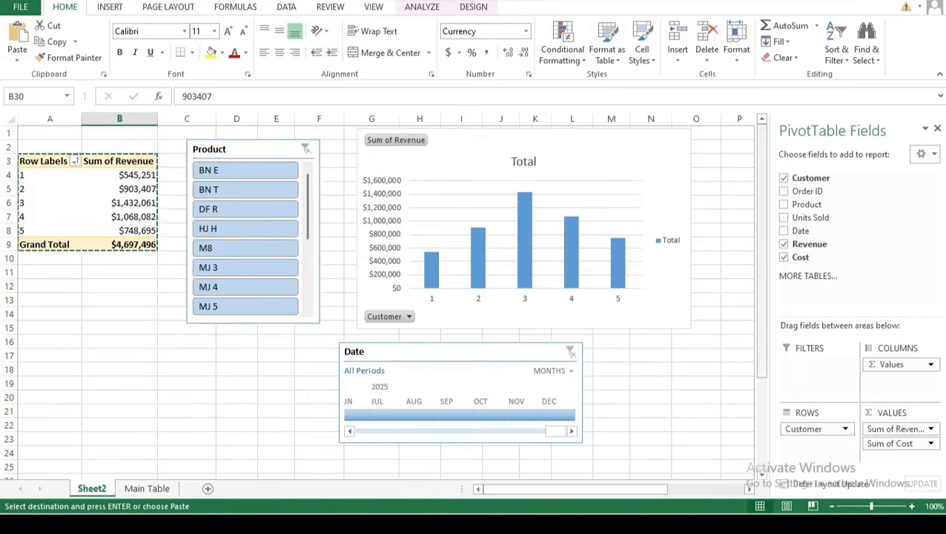
click(696, 134)
click(696, 355)
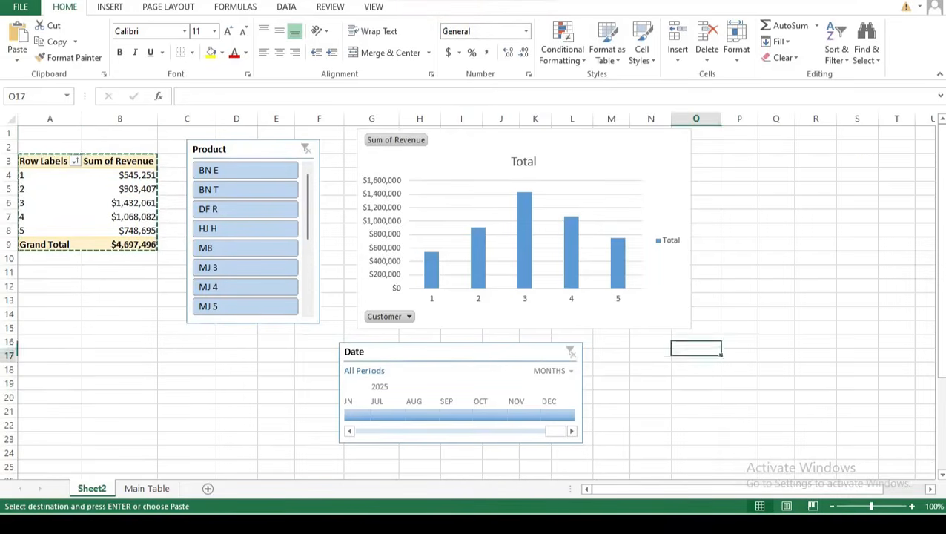
click(696, 134)
click(696, 355)
double_click(696, 355)
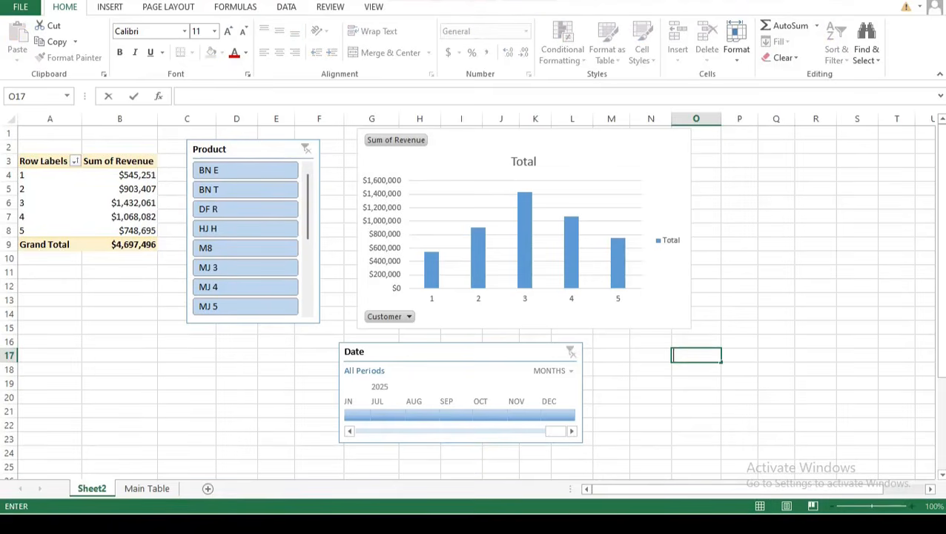
click(118, 202)
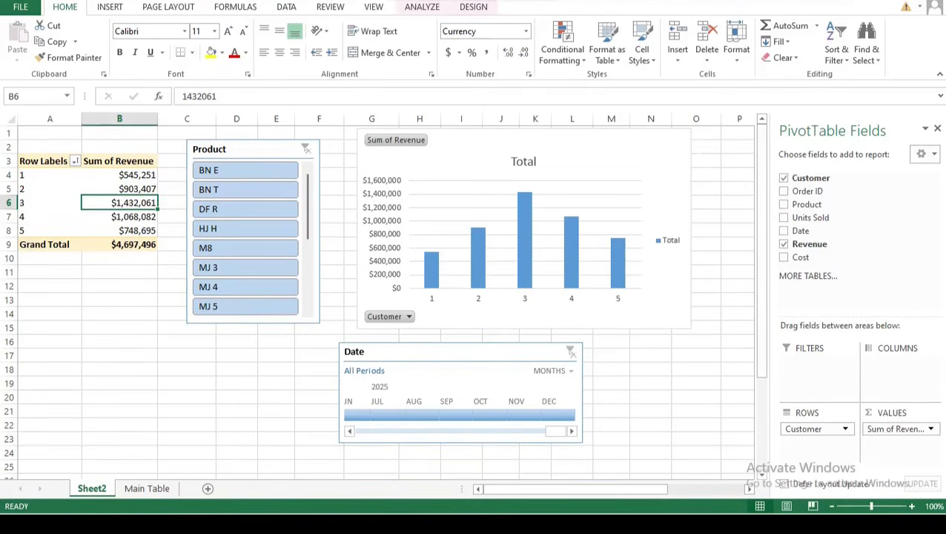
- Remove Sum of Cost from the values of the copied PivotTable
drag(895, 429, 761, 363)
click(186, 425)
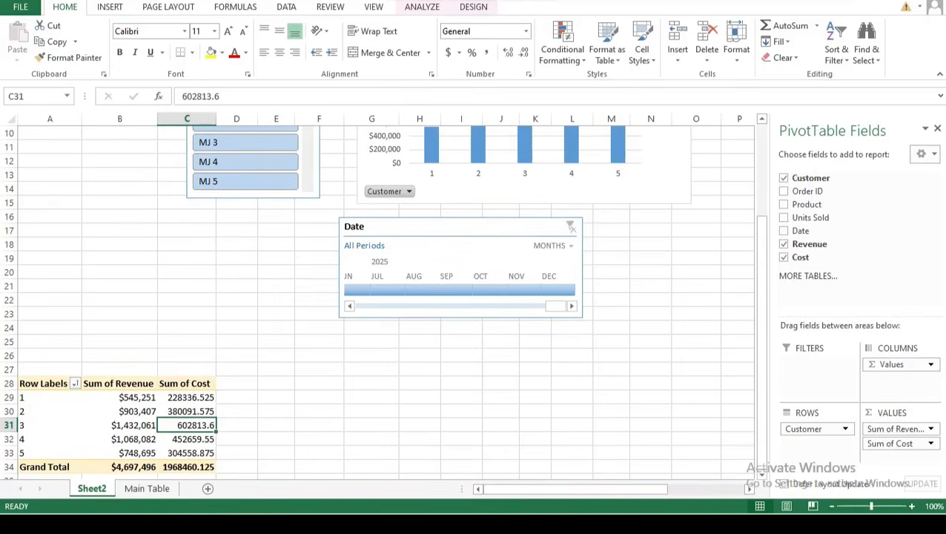
drag(890, 444, 652, 415)
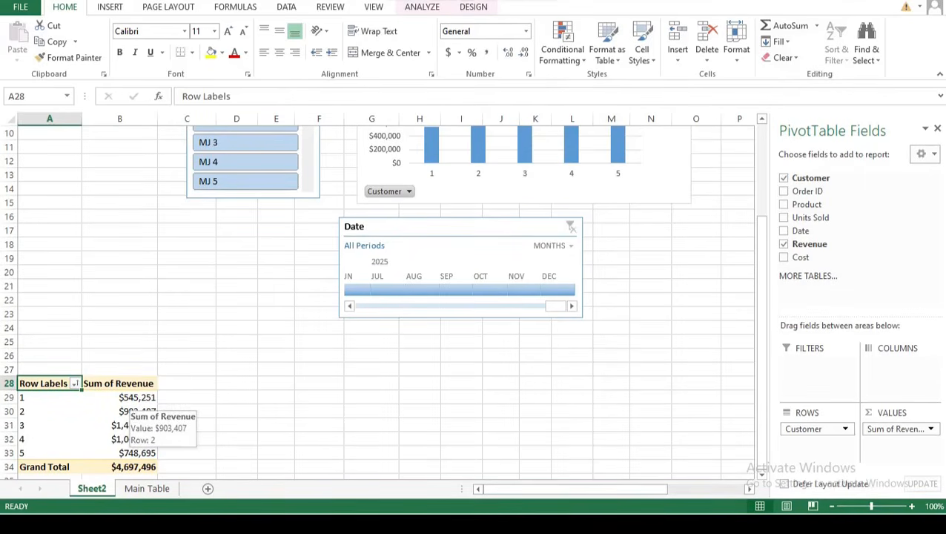
- Insert a calculated field named ProfitMargin with the formula = Revenue- Cost in the copied PivotTable
click(126, 411)
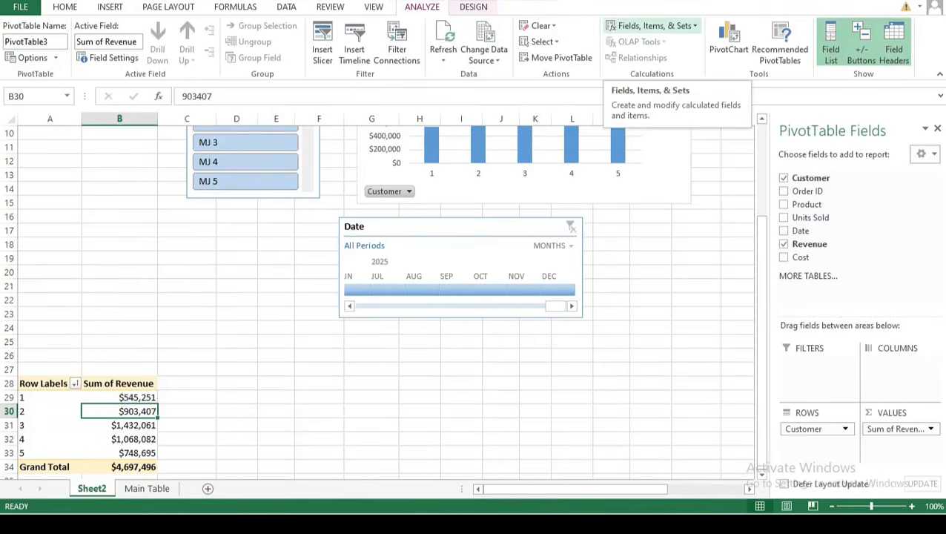
click(652, 25)
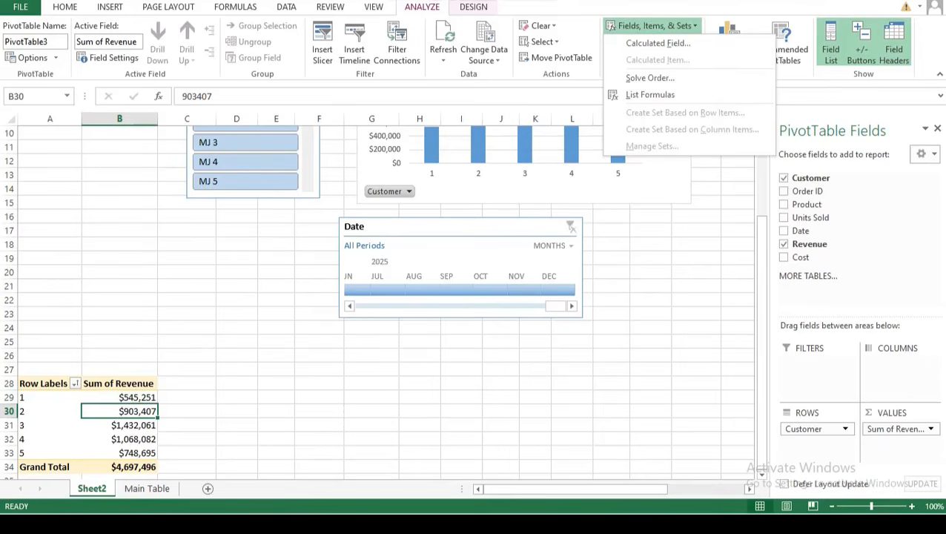
click(657, 43)
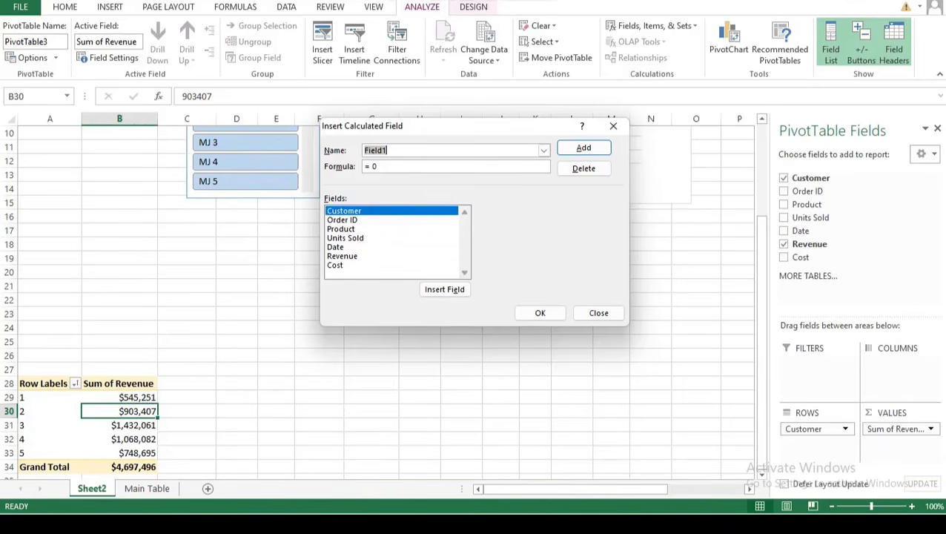
text(ProfitMargin)
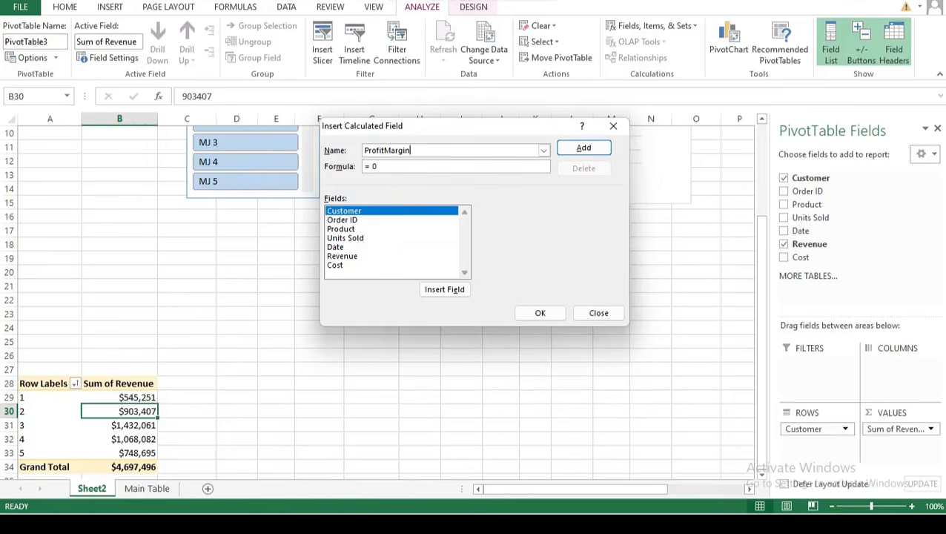
key(BackSpace)
click(343, 256)
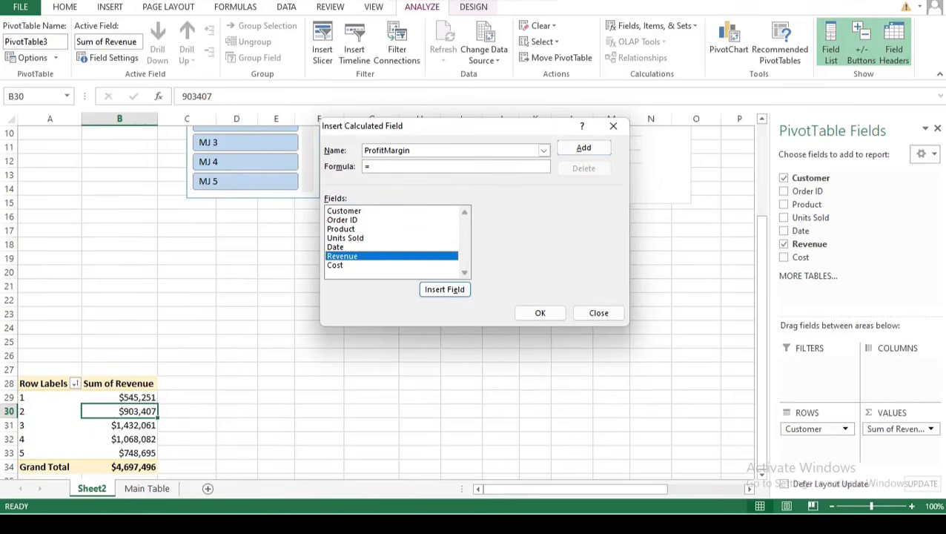
click(445, 289)
double_click(335, 265)
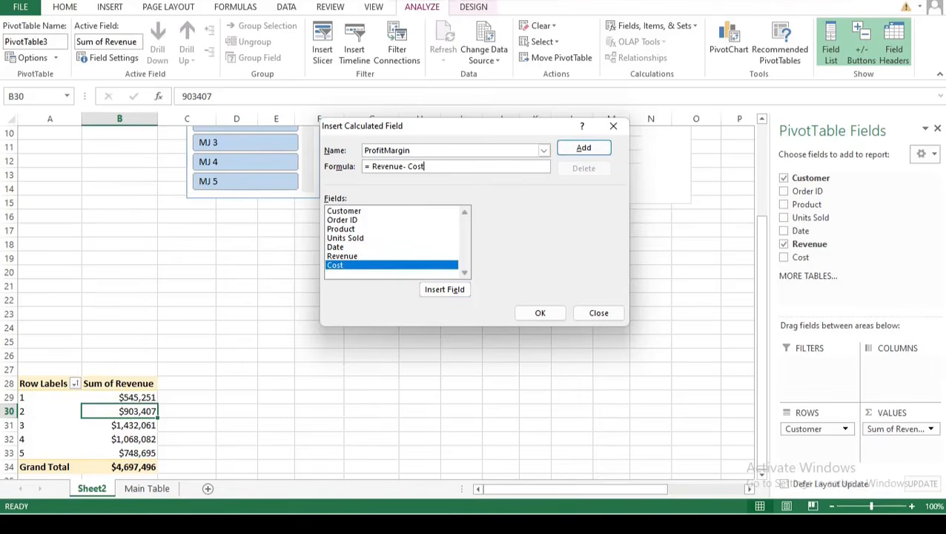
key(Return)
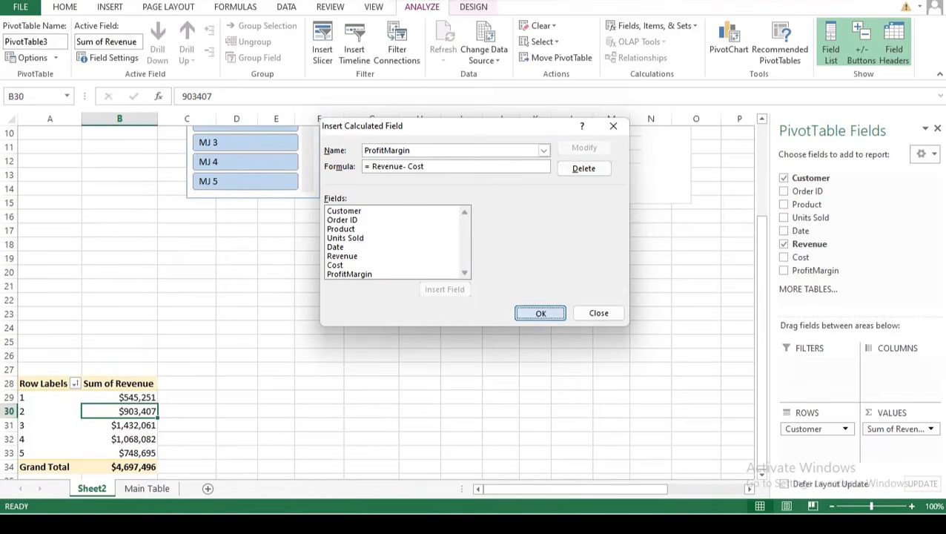
key(Return)
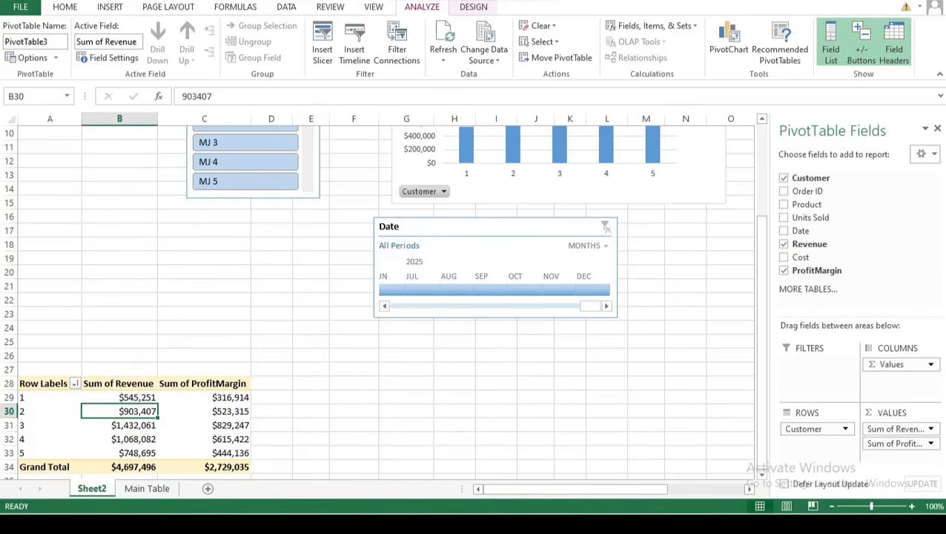
- Add a row for customer 6 below the Main Table data, filling its remaining columns down from row 701
drag(762, 360, 762, 266)
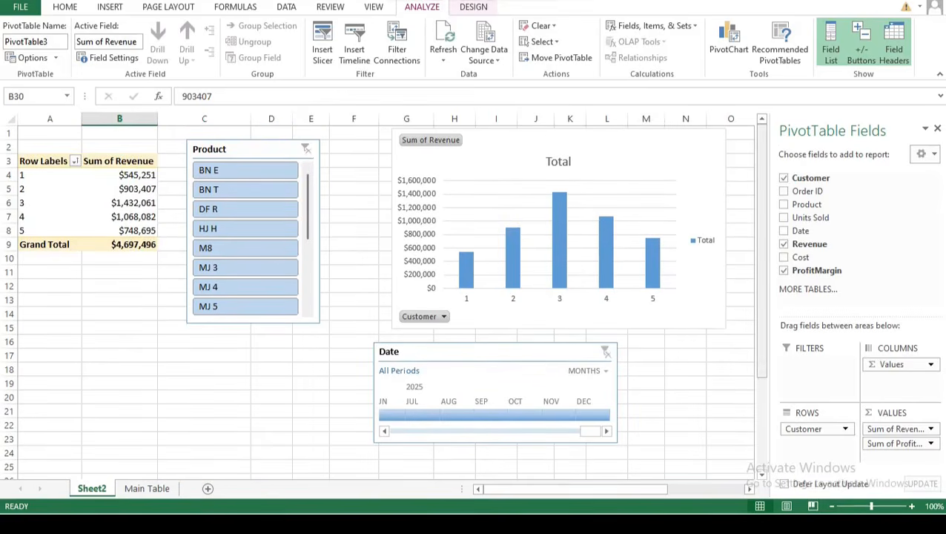
click(147, 489)
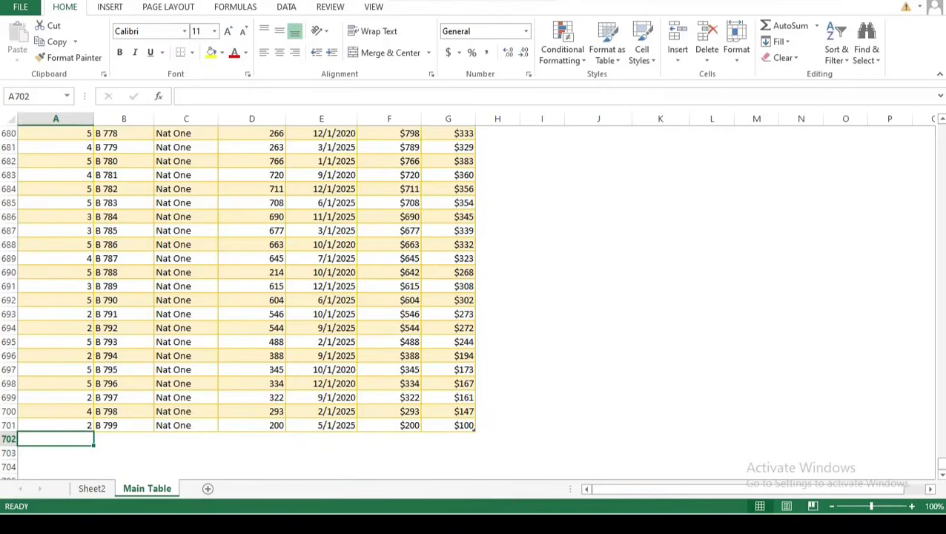
text(6)
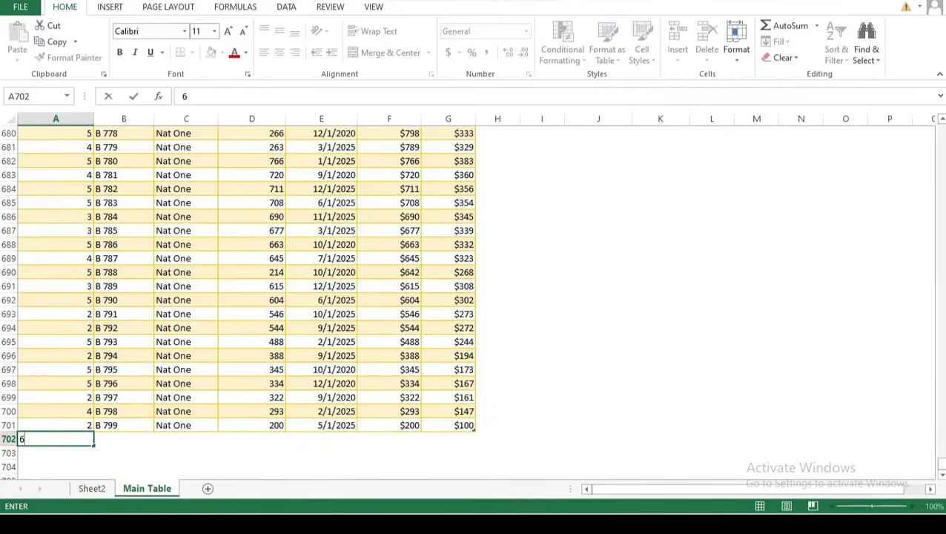
key(Return)
key(Right)
key(Up)
key(Up)
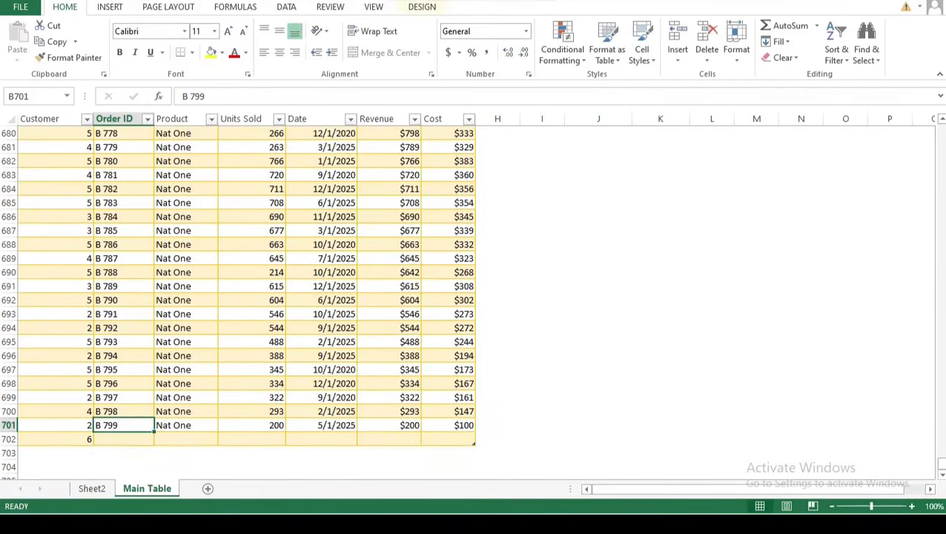
drag(122, 425, 475, 444)
click(542, 425)
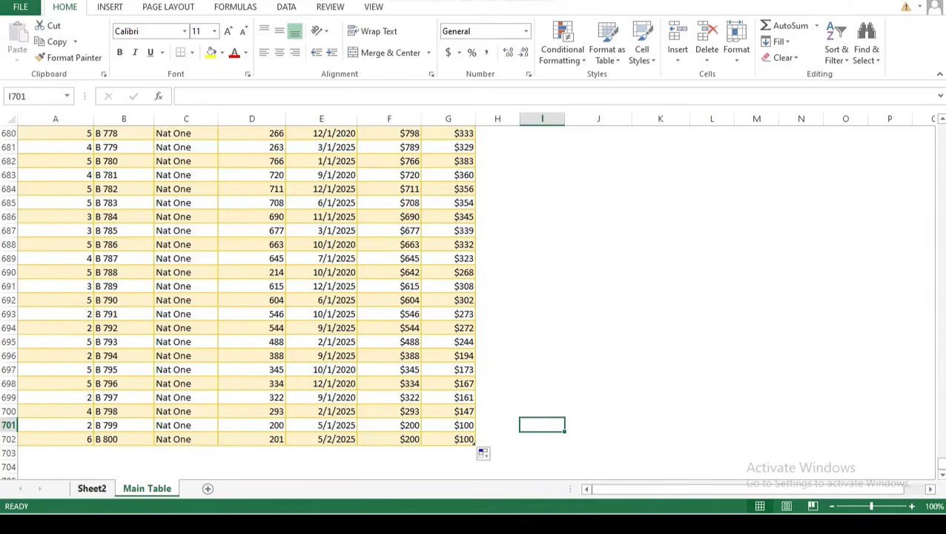
- Refresh the PivotTable data on Sheet2 to include the new source row
click(92, 488)
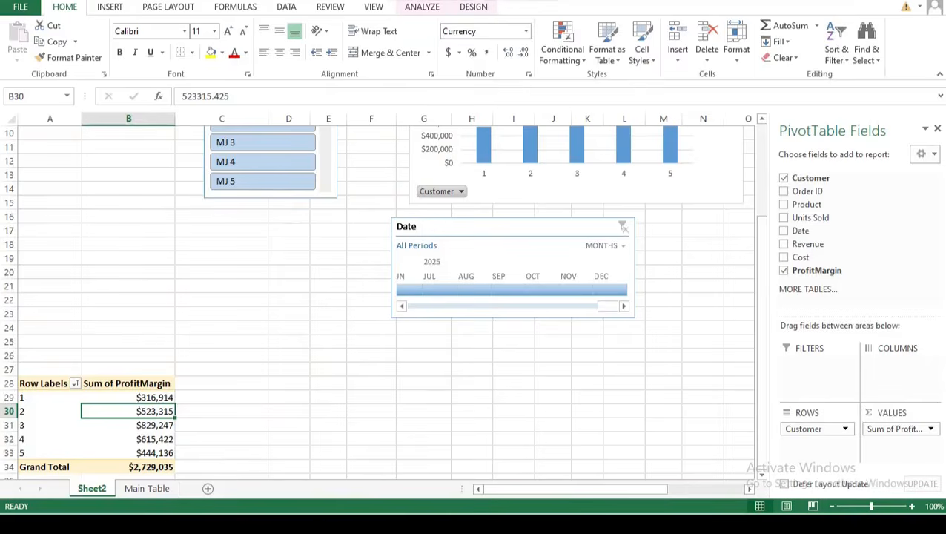
click(422, 6)
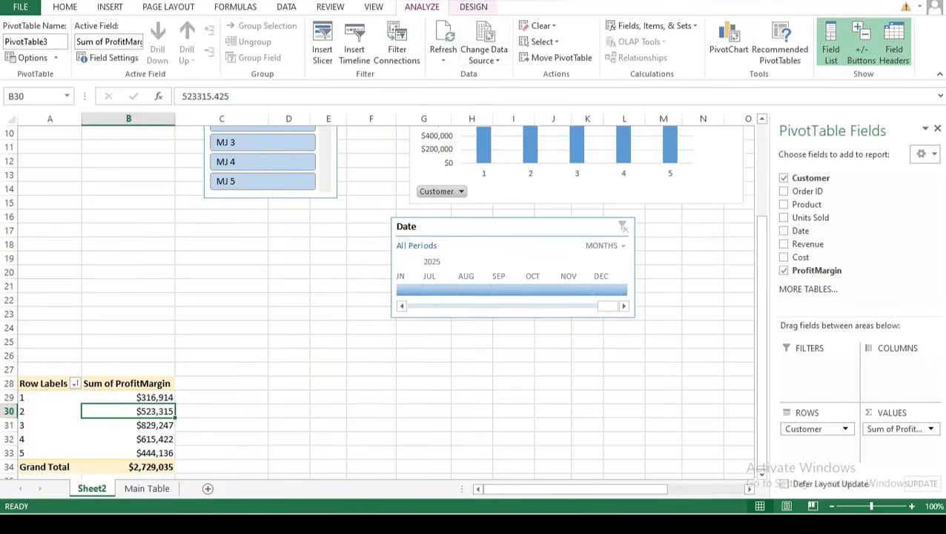
click(442, 44)
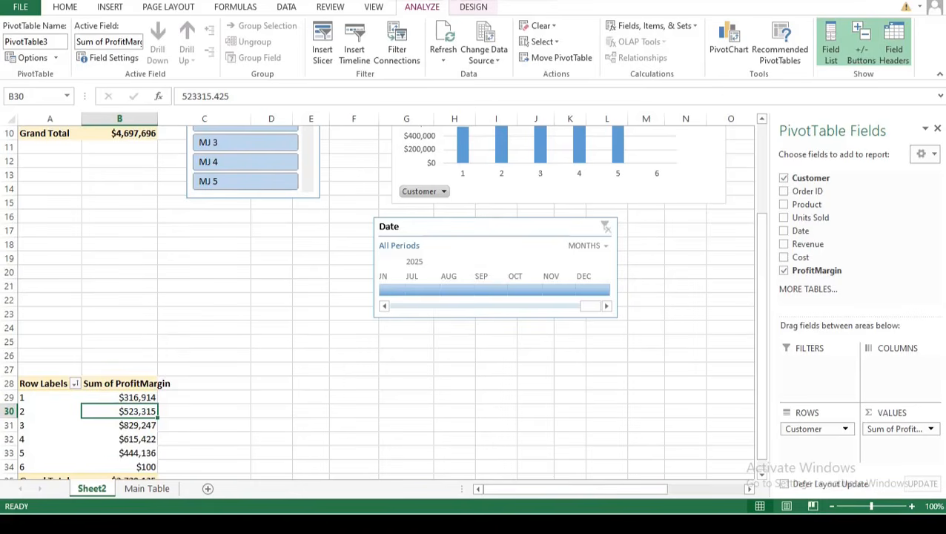
- Browse the recommended PivotTables for the Main Table data and close the suggestions without inserting one
click(147, 488)
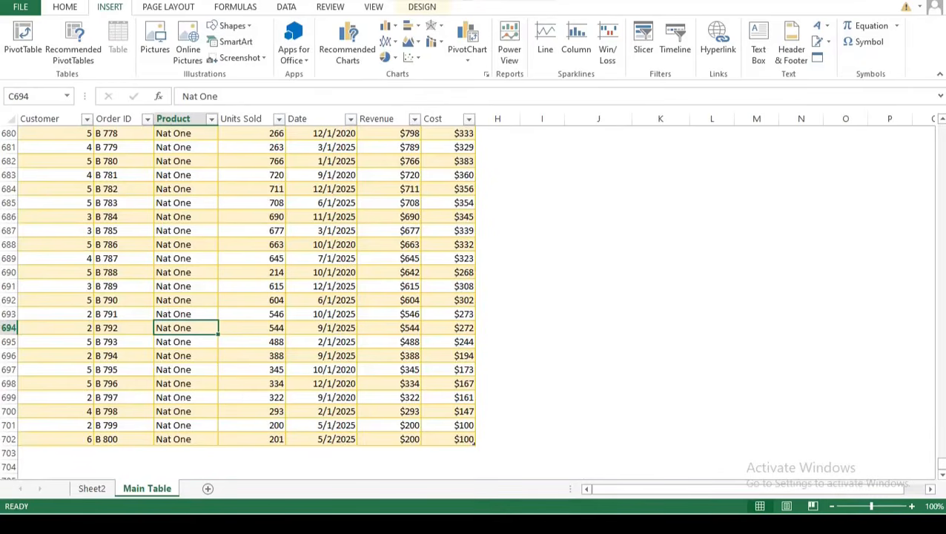
click(72, 45)
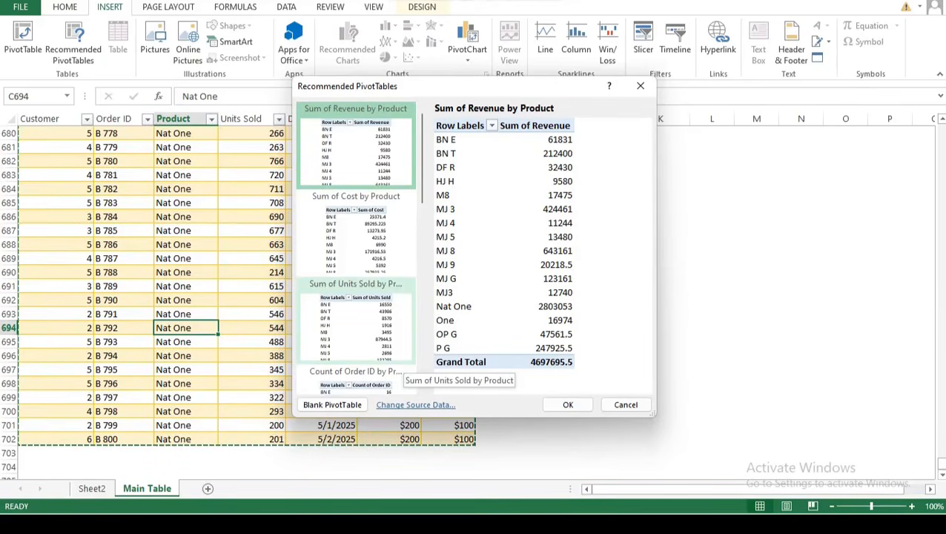
scroll(356, 248, down, 5)
scroll(356, 249, down, 1)
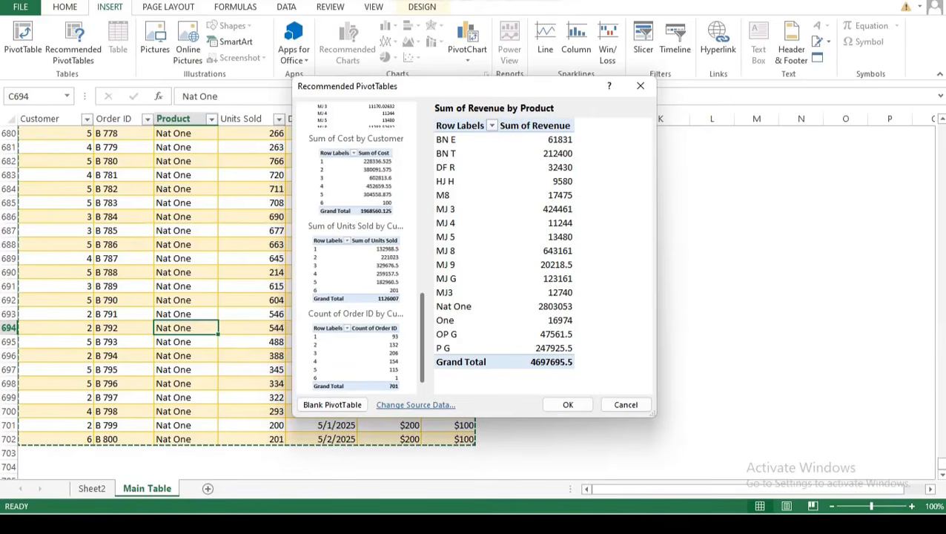
click(640, 86)
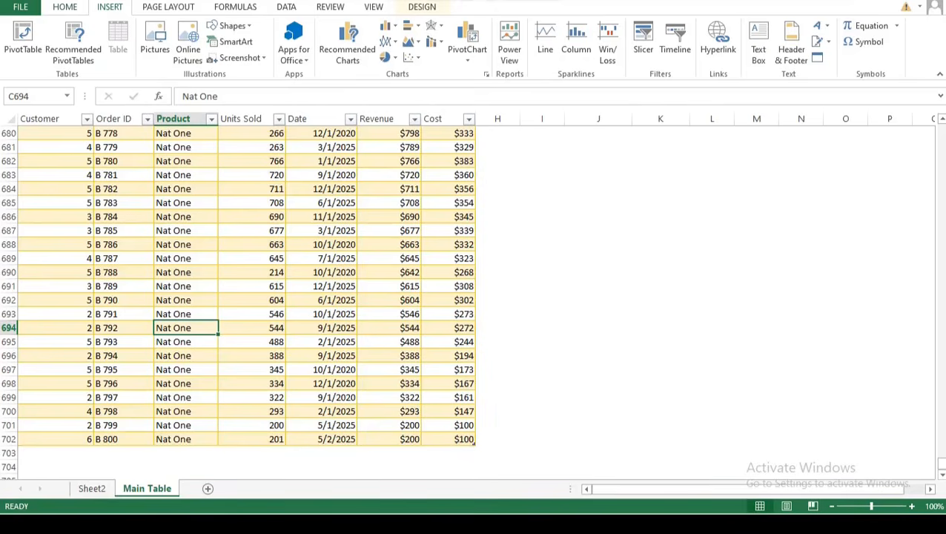
click(65, 7)
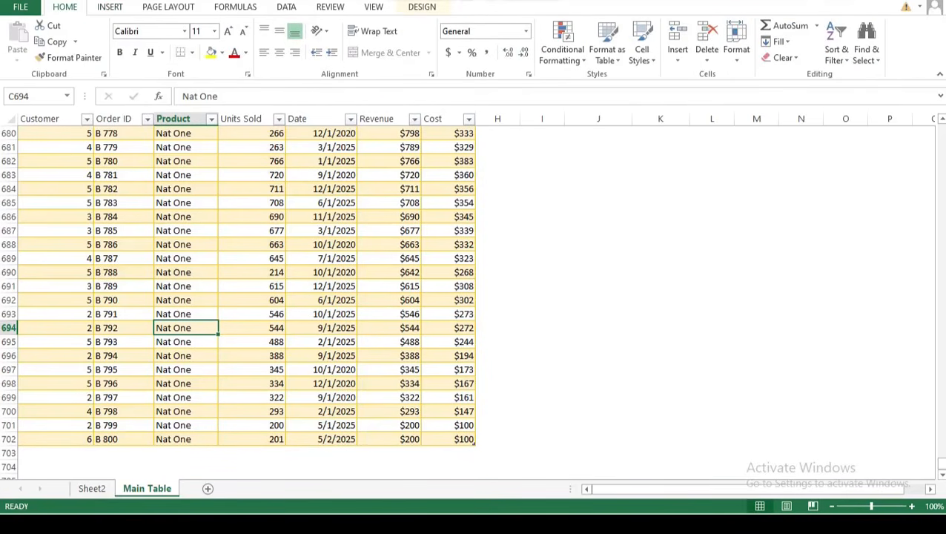
key(ctrl+F1)
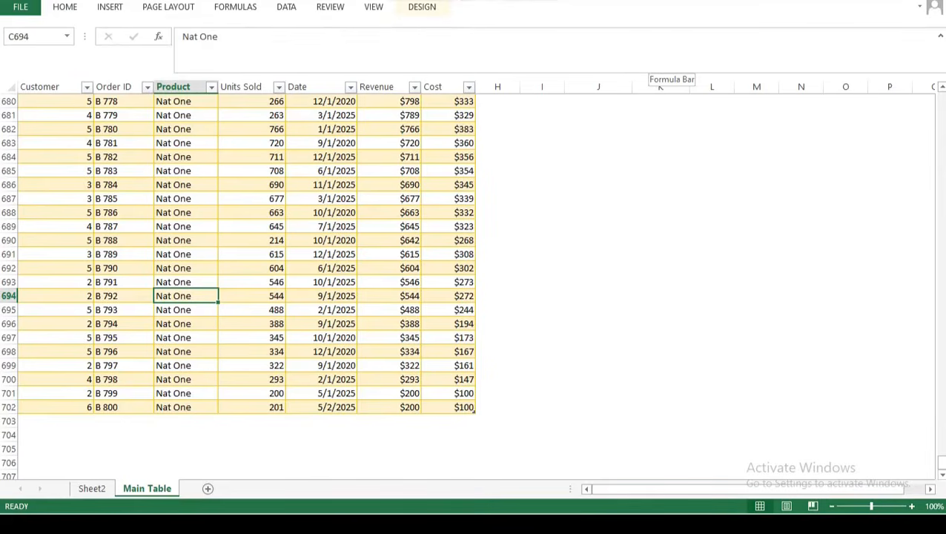
scroll(238, 289, up, 9)
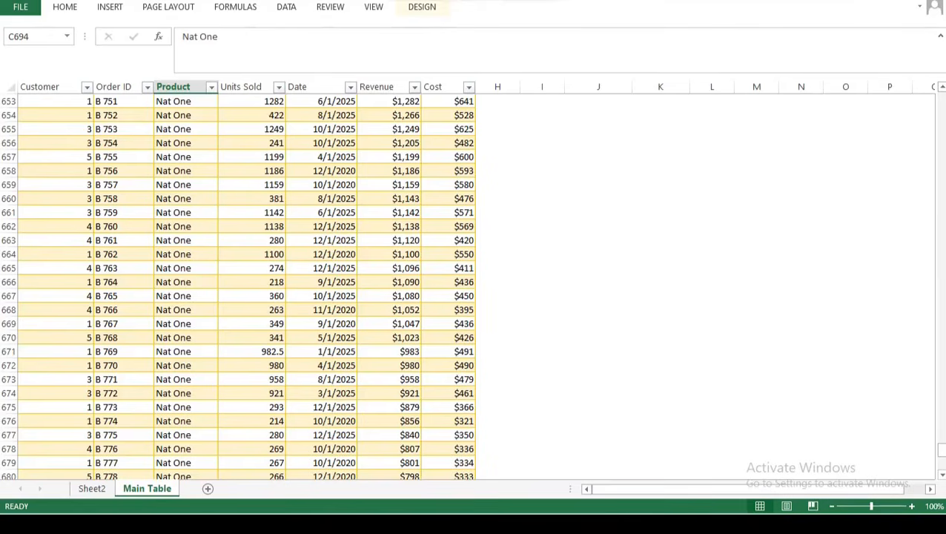
click(940, 37)
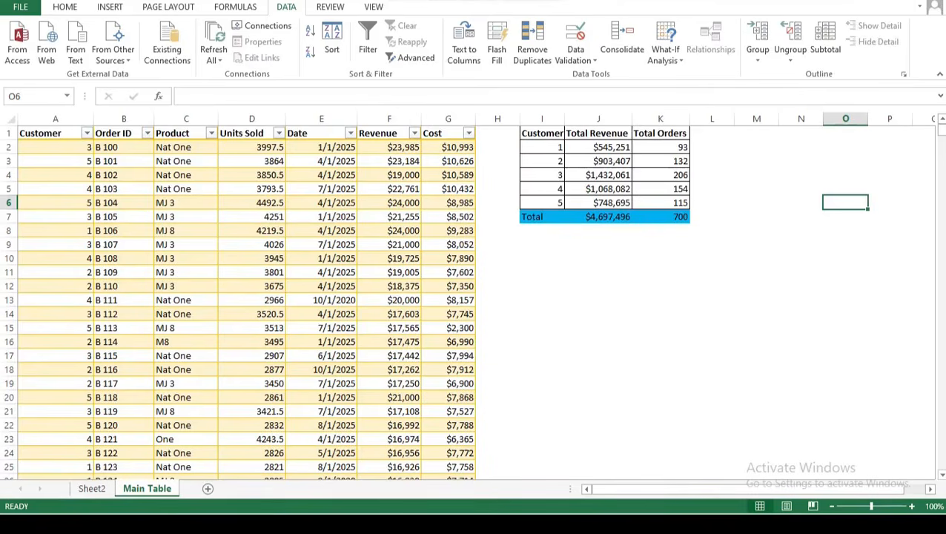
- On Sheet2, place the Date timeline to the right of the PivotChart and move the chart closer to the Product slicer
click(91, 489)
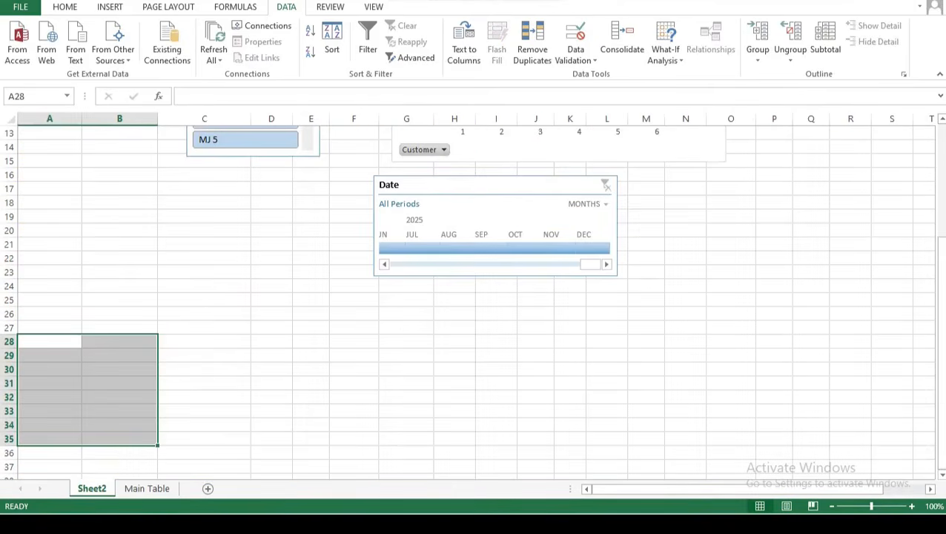
drag(941, 280, 942, 165)
click(850, 188)
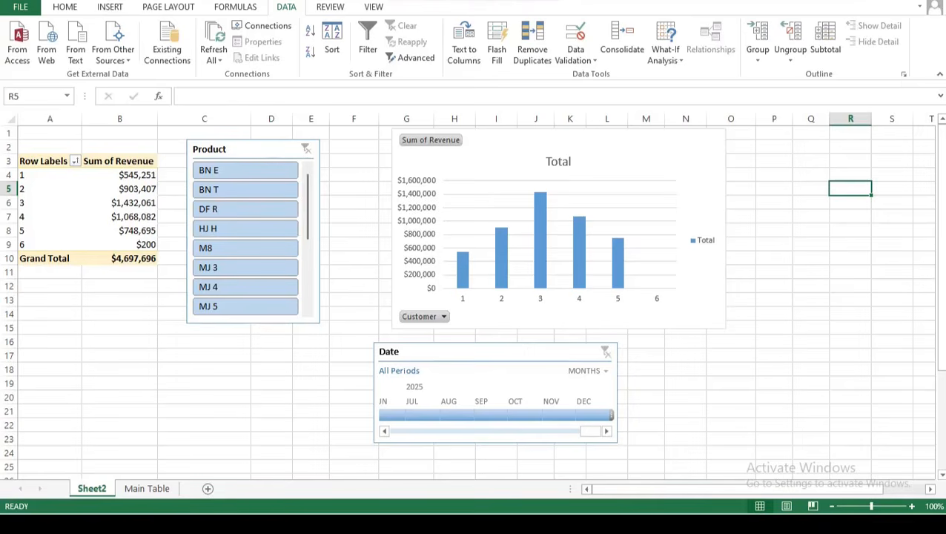
drag(444, 351, 791, 153)
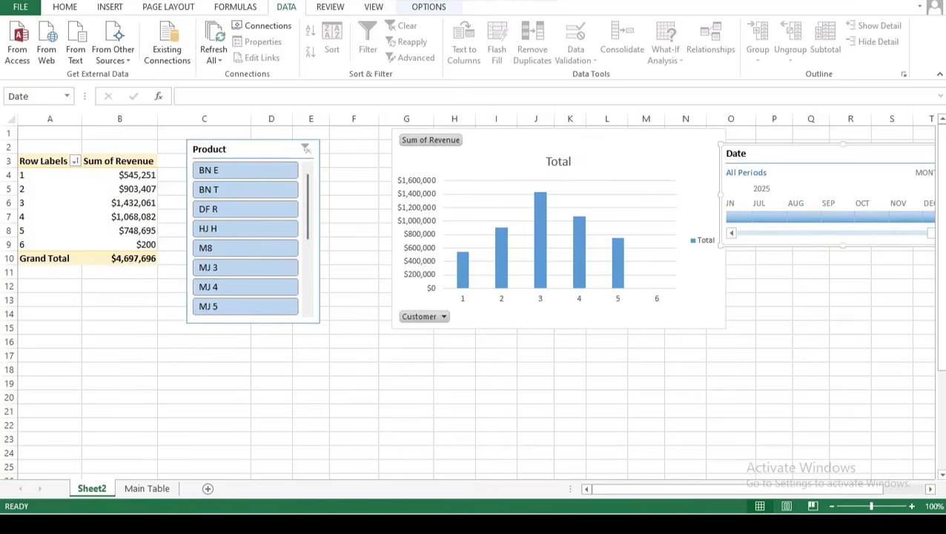
drag(561, 145, 496, 147)
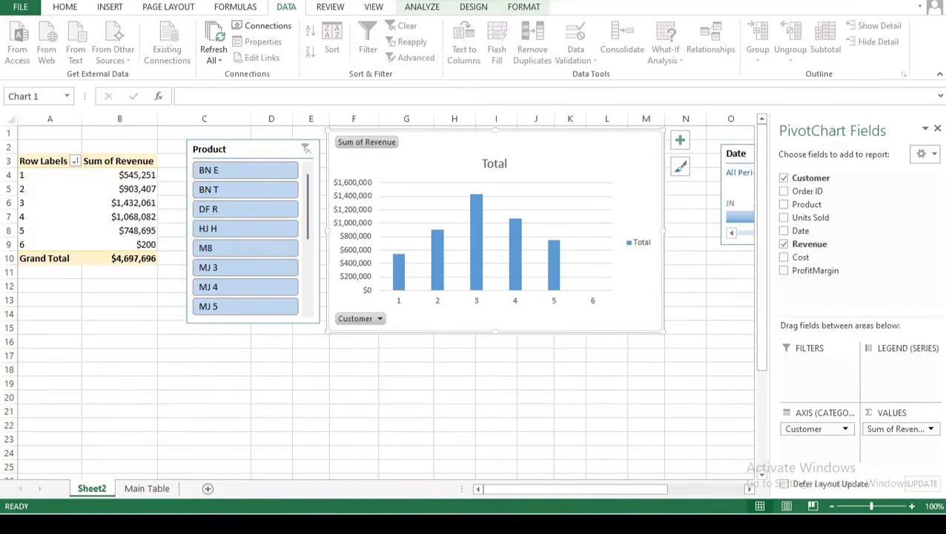